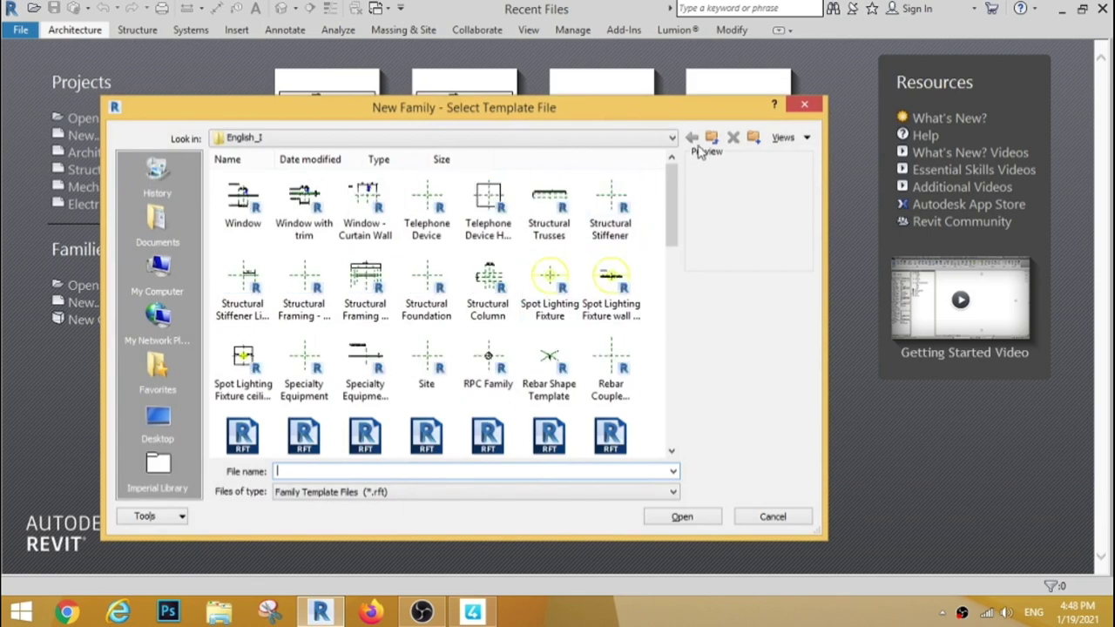
Create a new family from the English Metric Generic Model wall based template.
{"action": "left_click", "coordinate": [711, 137]}
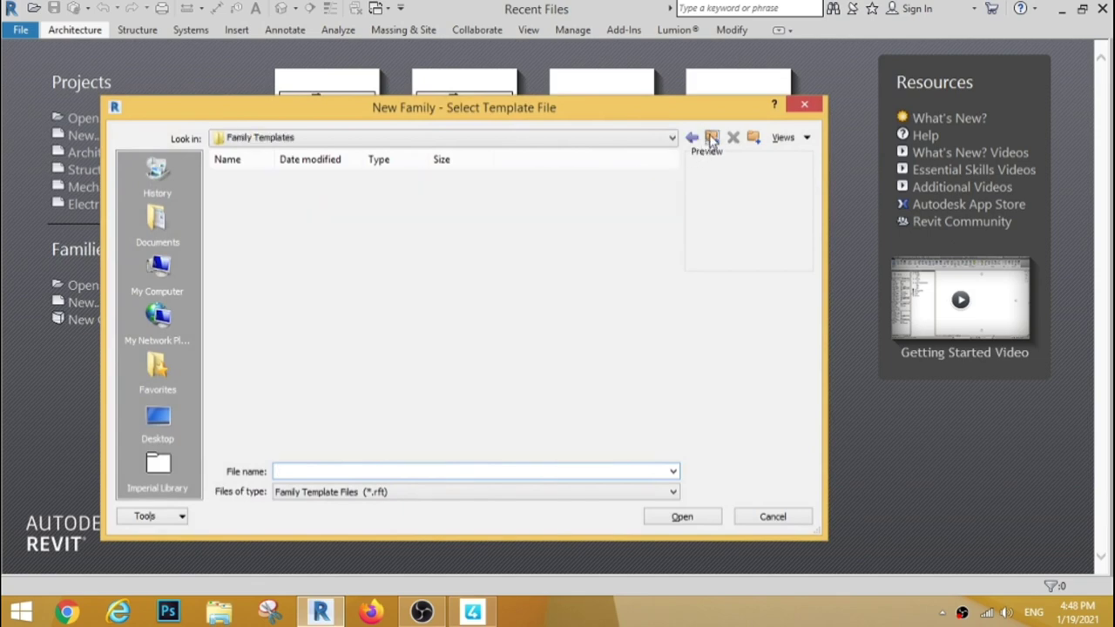
{"action": "double_click", "coordinate": [499, 305]}
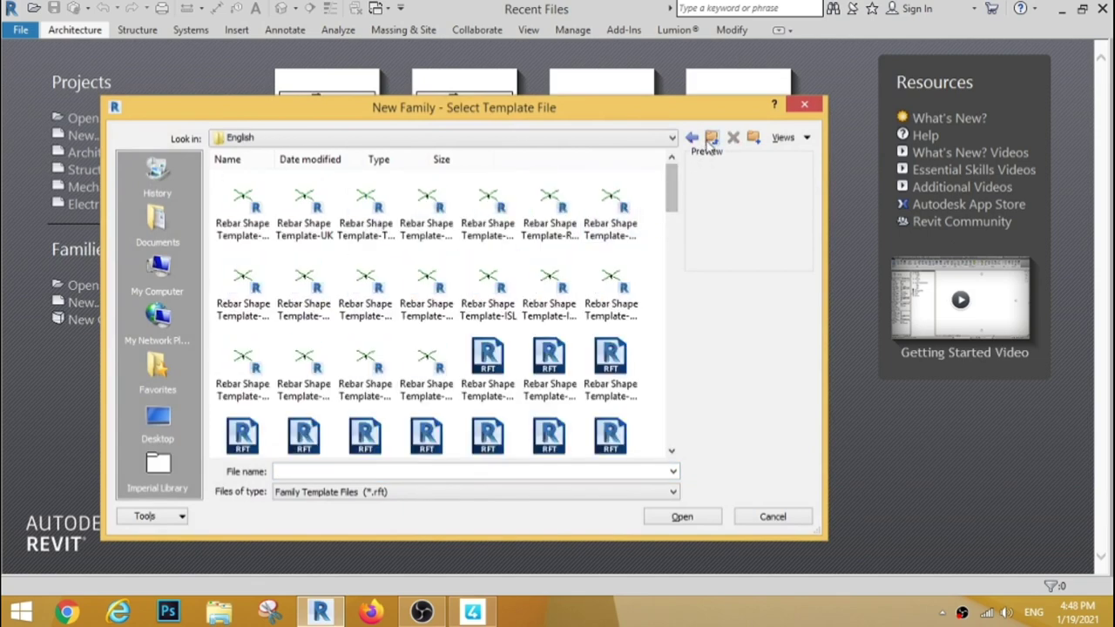
{"action": "left_click", "coordinate": [784, 138]}
{"action": "left_click", "coordinate": [801, 172]}
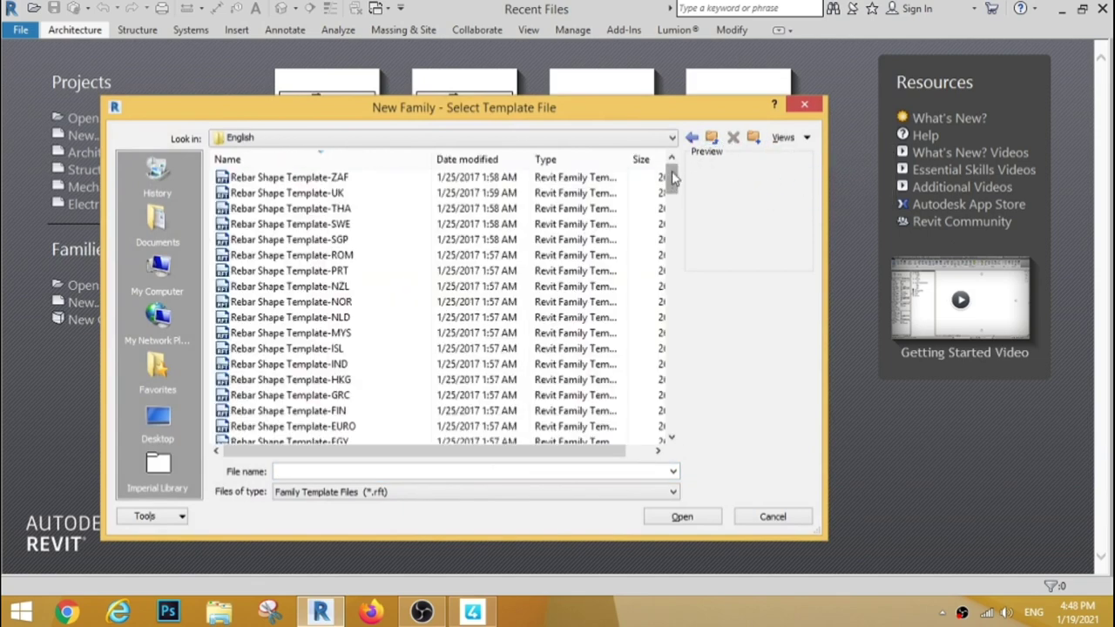
{"action": "mouse_move", "coordinate": [672, 176]}
{"action": "left_mouse_down"}
{"action": "mouse_move", "coordinate": [693, 415]}
{"action": "mouse_move", "coordinate": [688, 361]}
{"action": "left_mouse_up"}
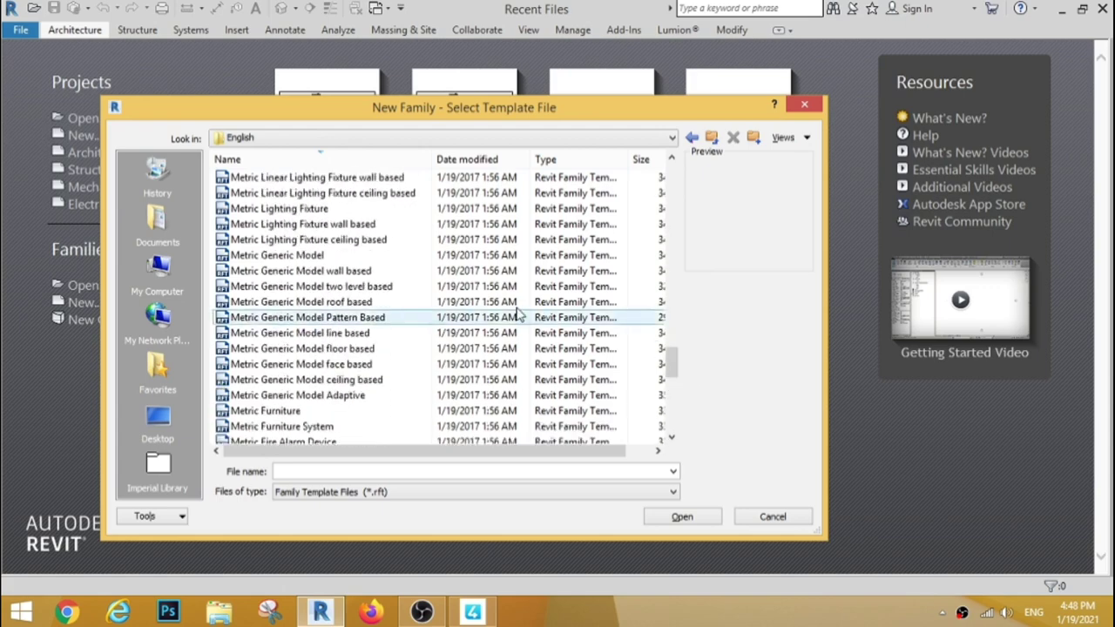
{"action": "left_click", "coordinate": [362, 271]}
{"action": "left_click", "coordinate": [664, 517]}
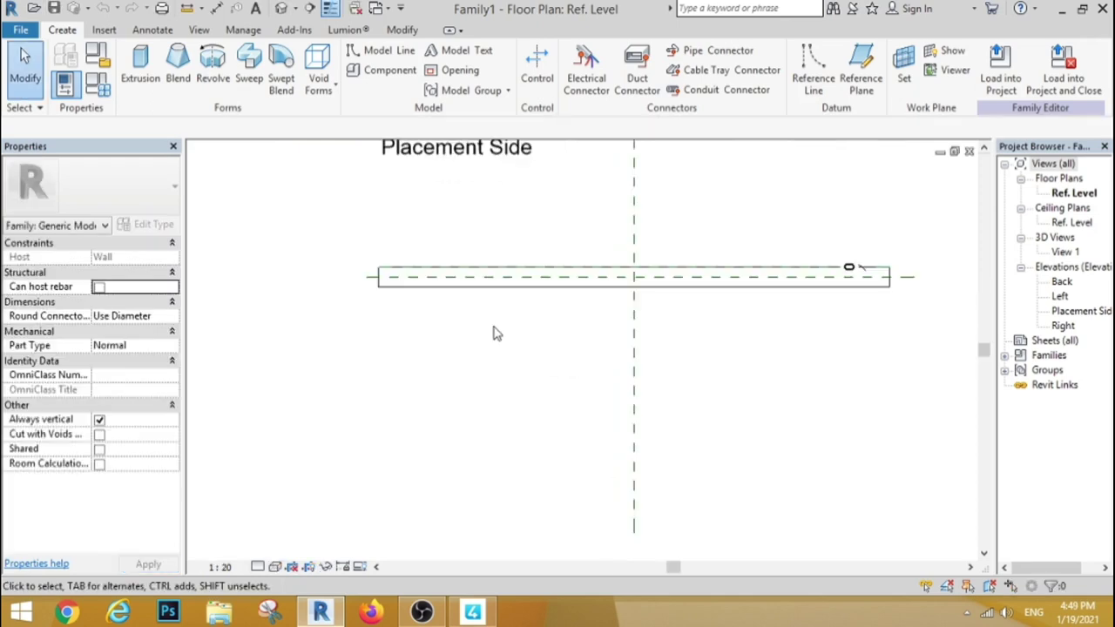
Set the family's project length units to centimeters.
{"action": "scroll", "coordinate": [453, 222], "scroll_direction": "up", "scroll_amount": 2}
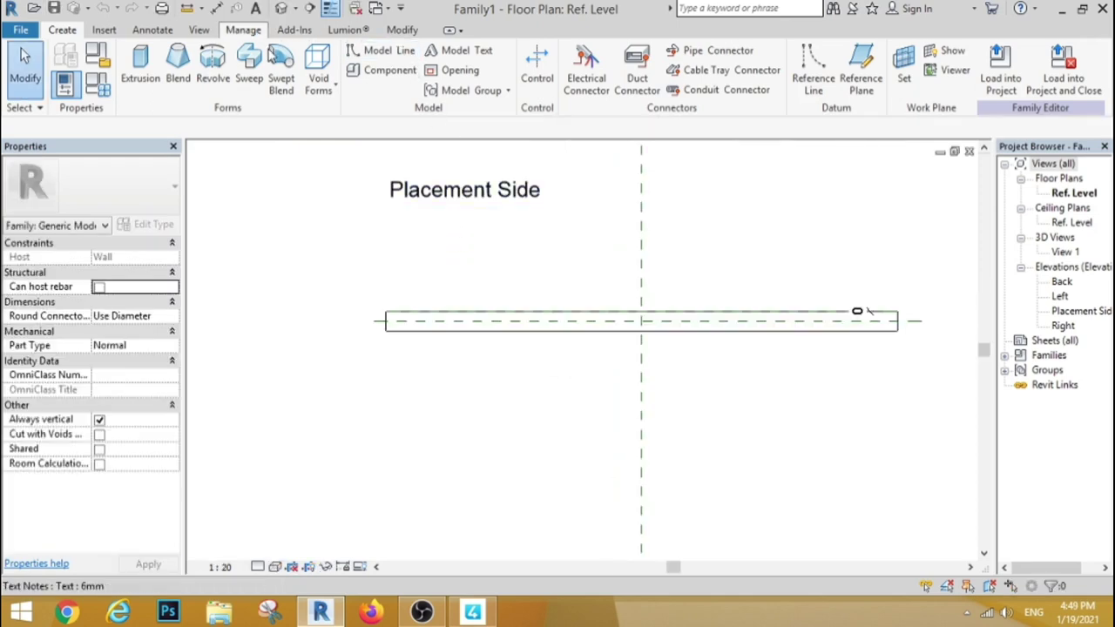
{"action": "left_click", "coordinate": [346, 77]}
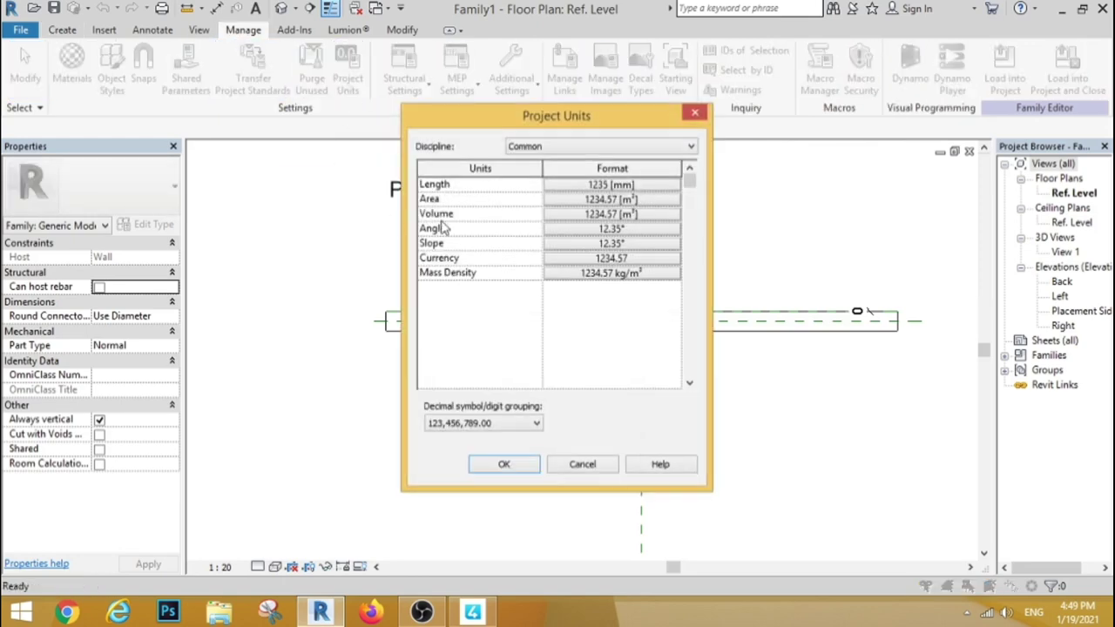
{"action": "left_click", "coordinate": [617, 185]}
{"action": "left_click", "coordinate": [577, 213]}
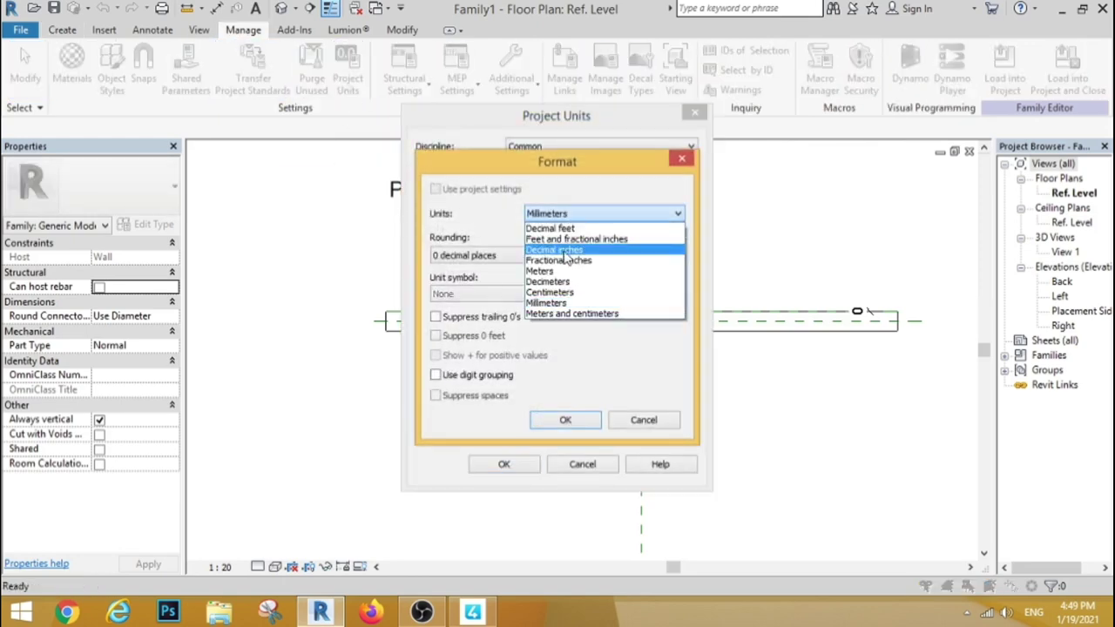
{"action": "left_click", "coordinate": [565, 296]}
{"action": "left_click", "coordinate": [564, 419]}
{"action": "left_click", "coordinate": [503, 463]}
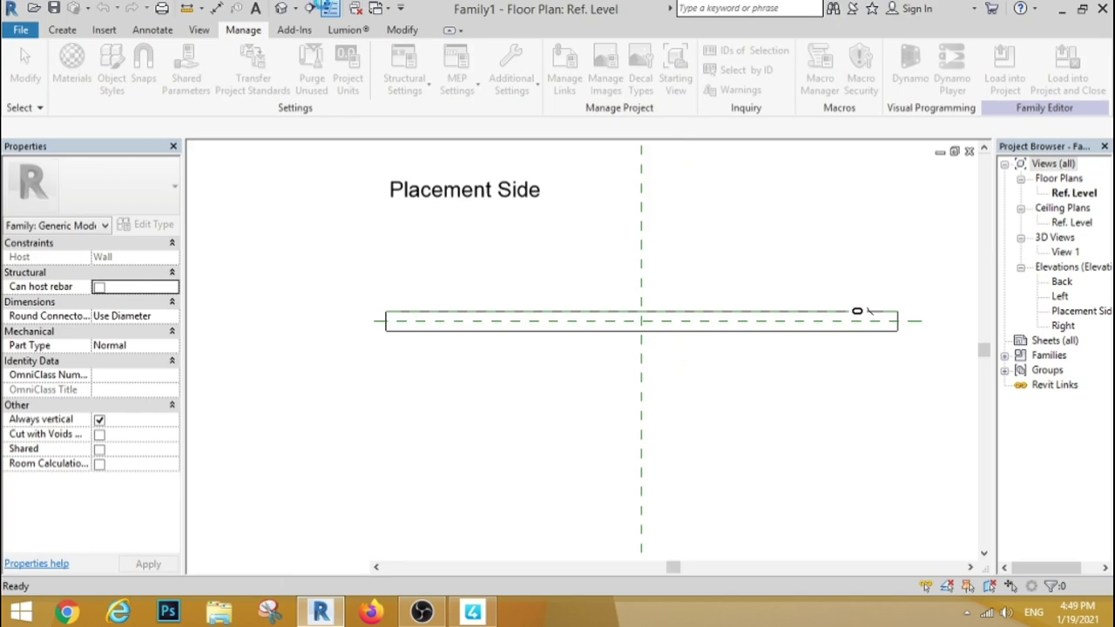
Open the Back elevation view.
{"action": "double_click", "coordinate": [1062, 281]}
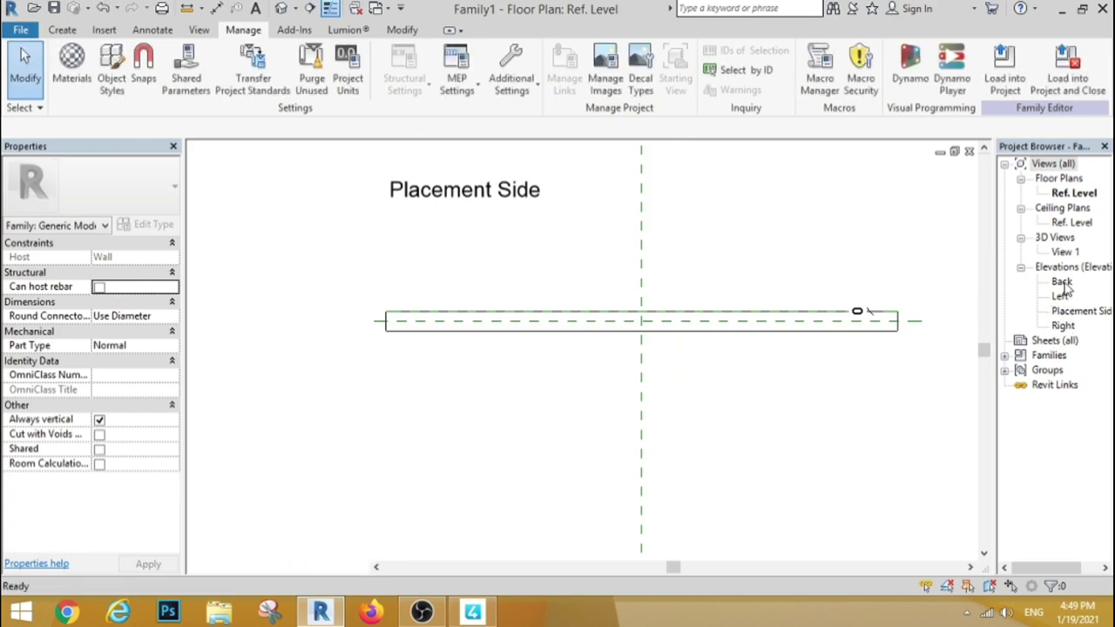
{"action": "scroll", "coordinate": [537, 299], "scroll_direction": "up", "scroll_amount": 2}
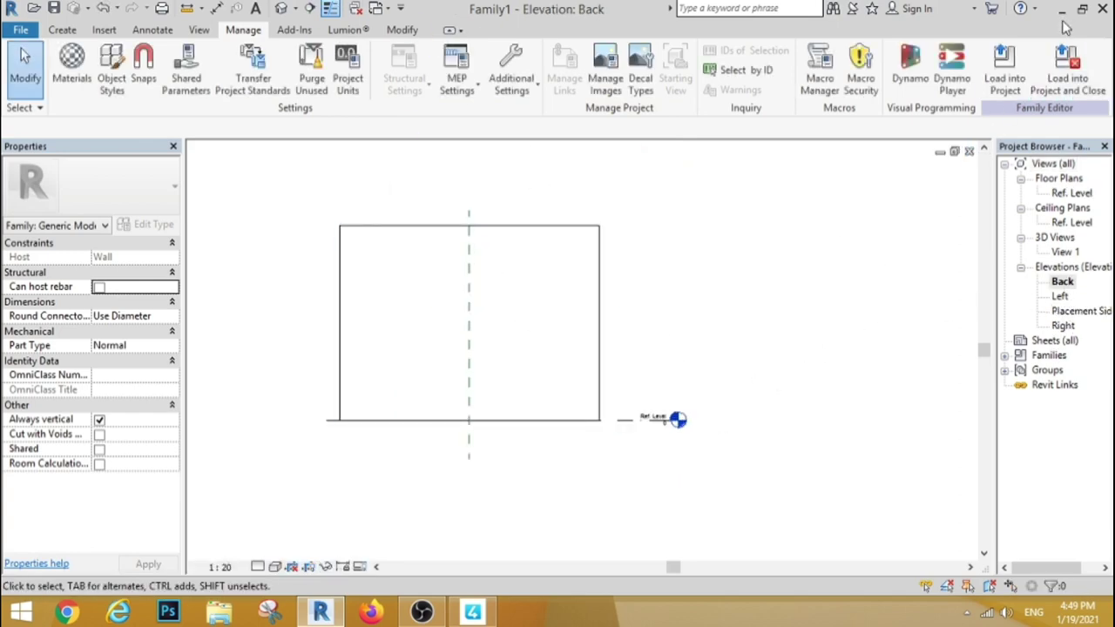
{"action": "left_click", "coordinate": [1081, 9]}
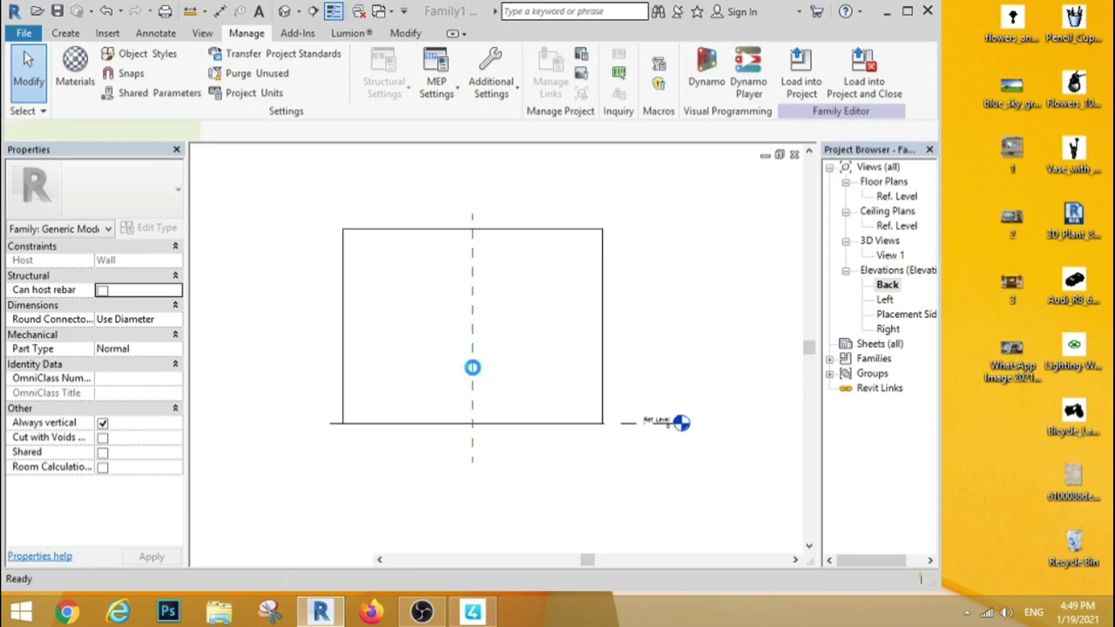
Place the 2.PNG TV unit image on the wall and reapply Hidden Line graphic display options.
{"action": "left_click", "coordinate": [475, 375]}
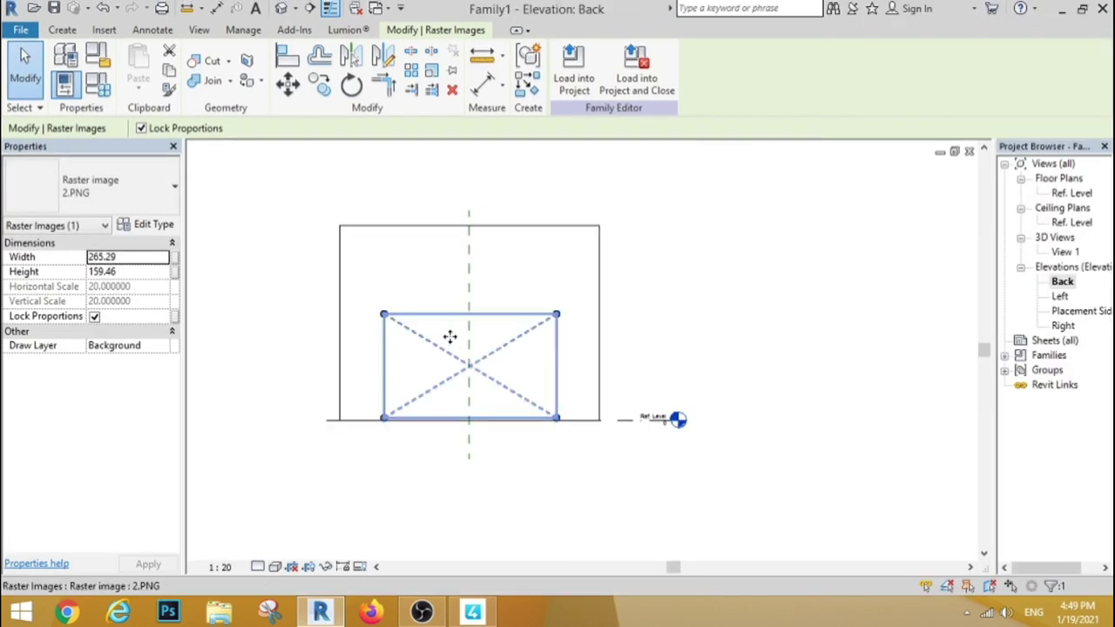
{"action": "key", "text": "Escape"}
{"action": "left_click", "coordinate": [274, 567]}
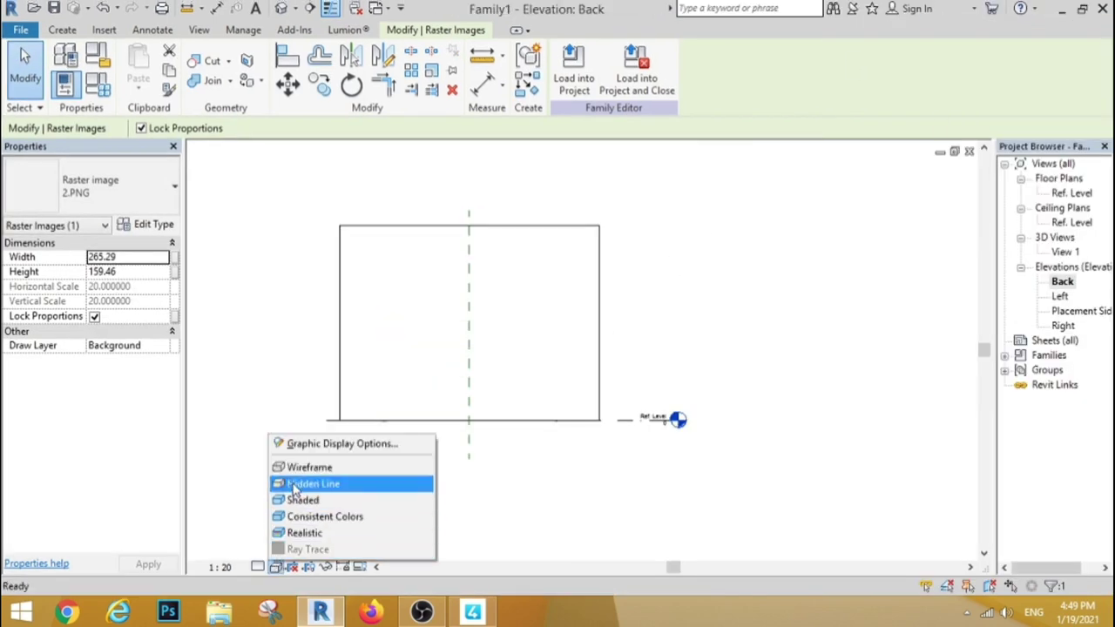
{"action": "left_click", "coordinate": [312, 446]}
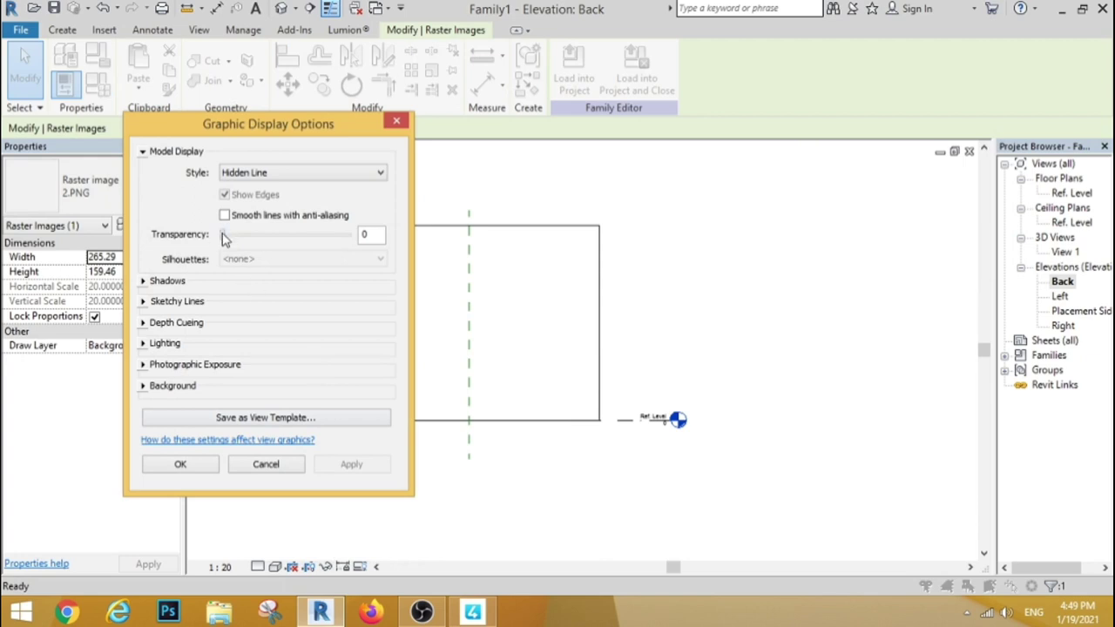
{"action": "left_click", "coordinate": [360, 466]}
{"action": "left_click", "coordinate": [218, 466]}
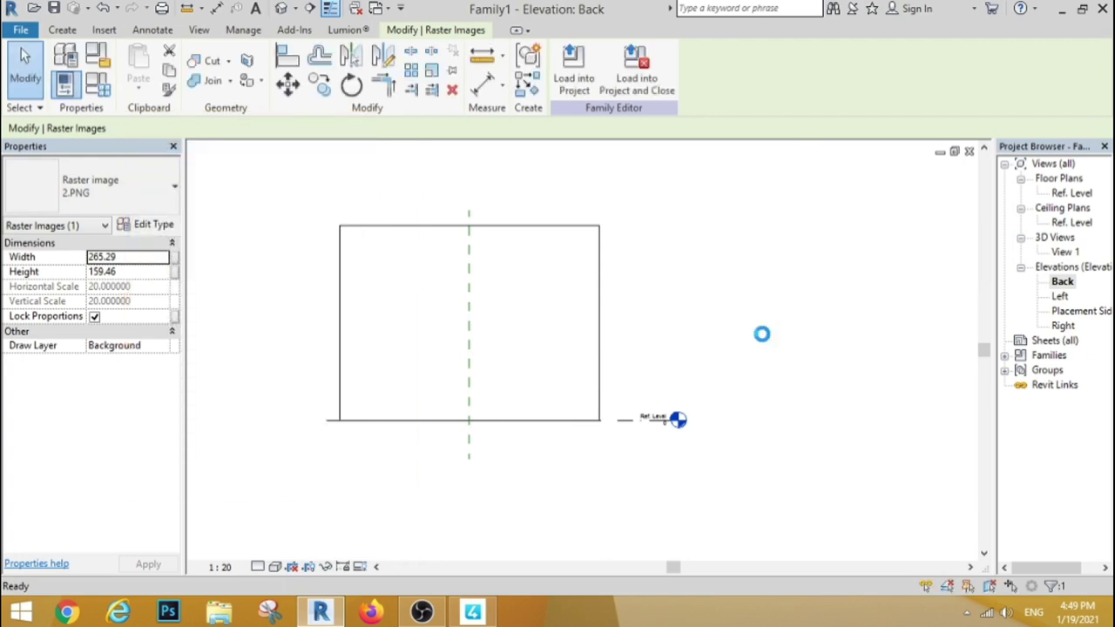
{"action": "left_click", "coordinate": [763, 338]}
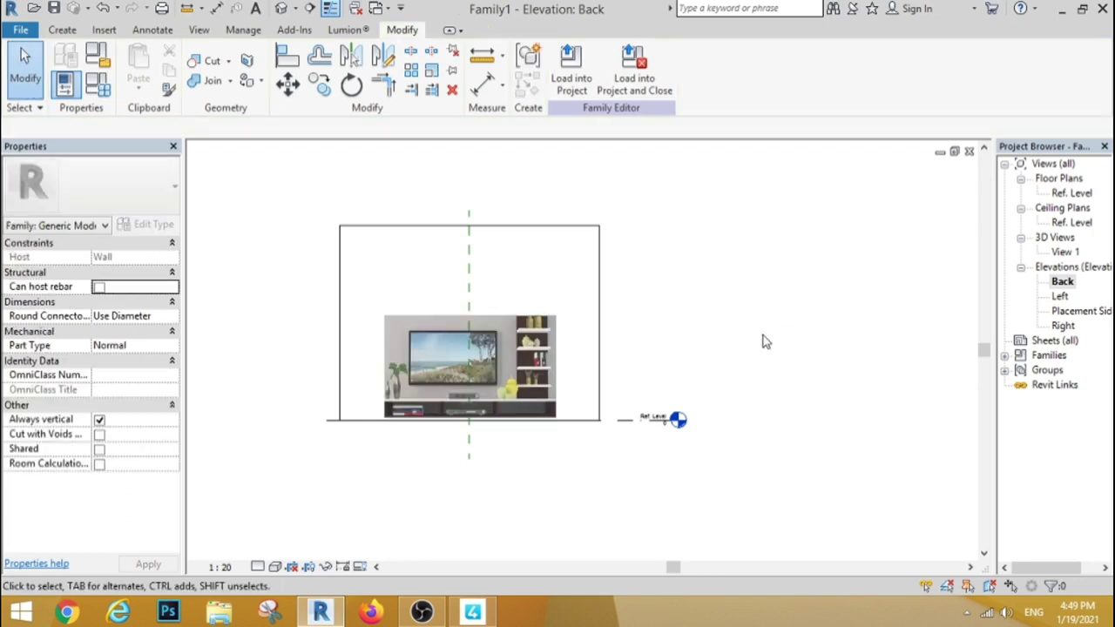
{"action": "scroll", "coordinate": [428, 423], "scroll_direction": "up", "scroll_amount": 2}
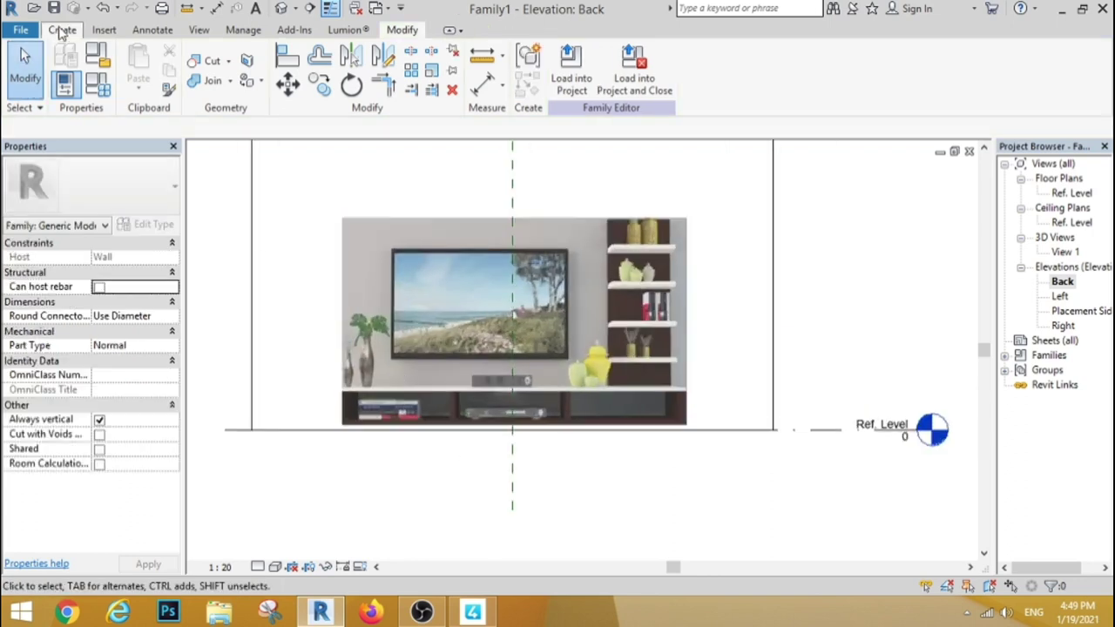
Add a reference plane picked from Ref. Level with a 180 offset.
{"action": "left_click", "coordinate": [62, 30]}
{"action": "key", "text": "r"}
{"action": "key", "text": "p"}
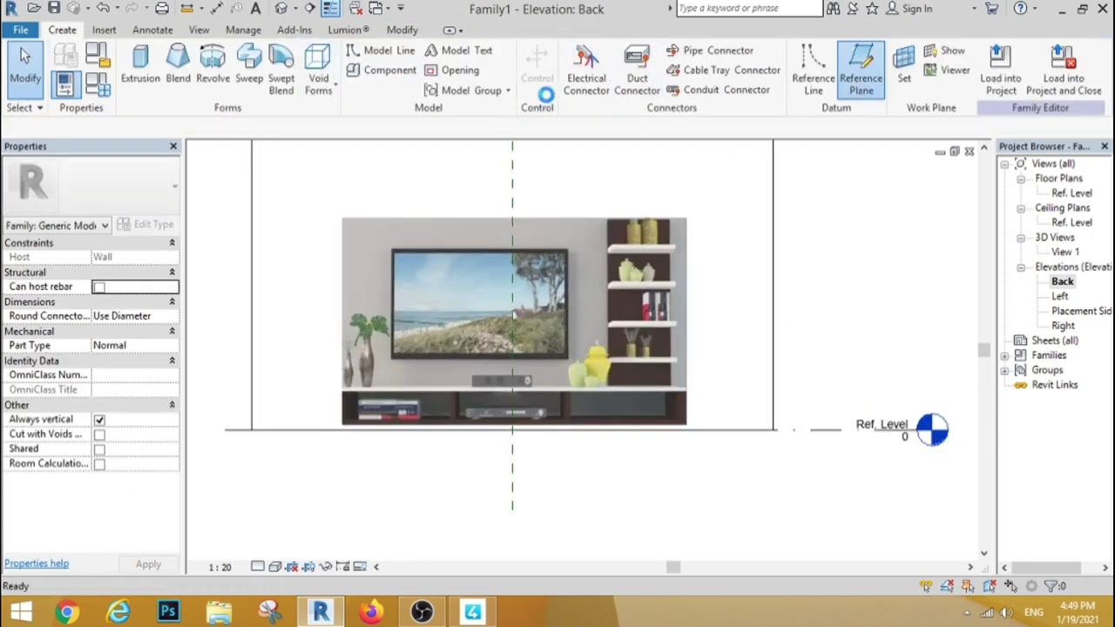
{"action": "left_click", "coordinate": [579, 54]}
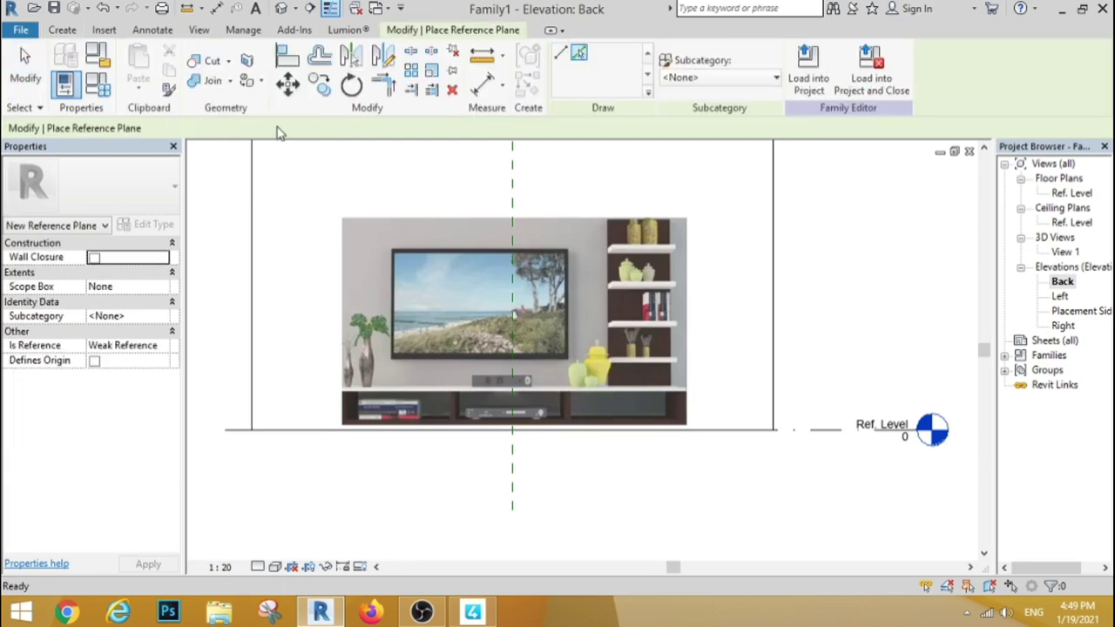
{"action": "left_click_drag", "start_coordinate": [278, 128], "coordinate": [200, 129]}
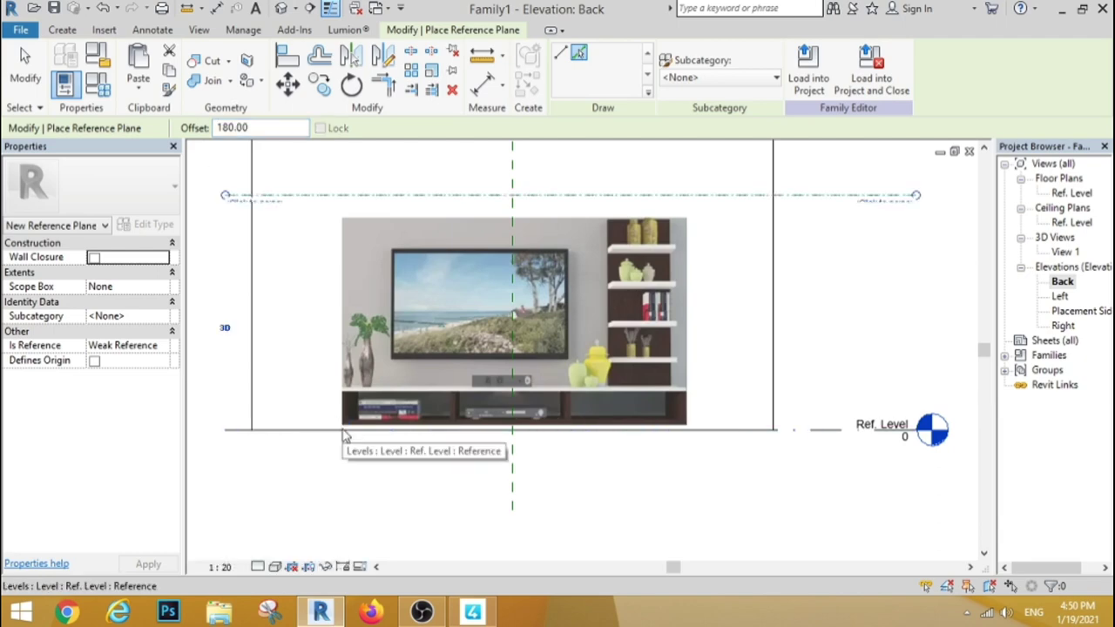
{"action": "left_click", "coordinate": [344, 430]}
{"action": "left_click", "coordinate": [24, 87]}
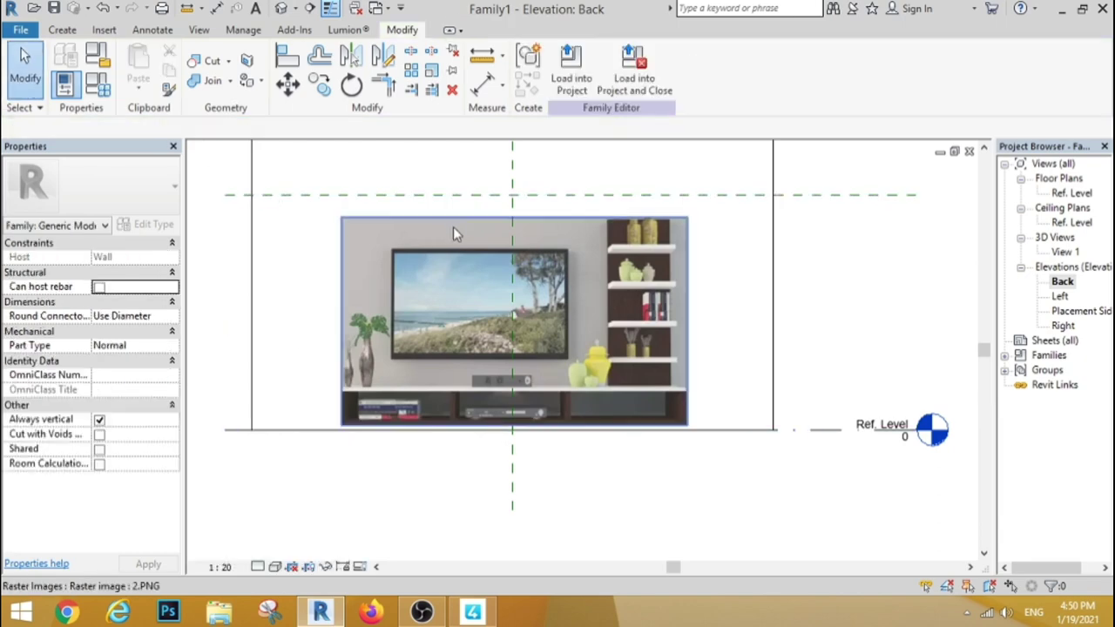
Try moving the TV image up to the 180 plane, then cancel the move.
{"action": "left_click", "coordinate": [520, 223]}
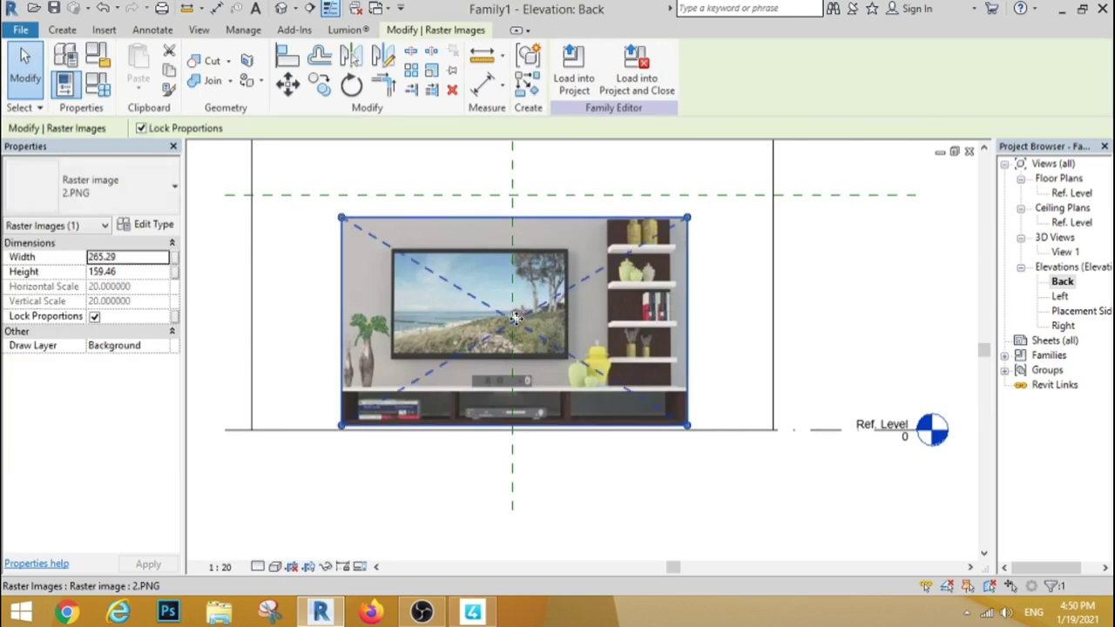
{"action": "left_click_drag", "start_coordinate": [512, 321], "coordinate": [510, 299]}
{"action": "left_click", "coordinate": [712, 331]}
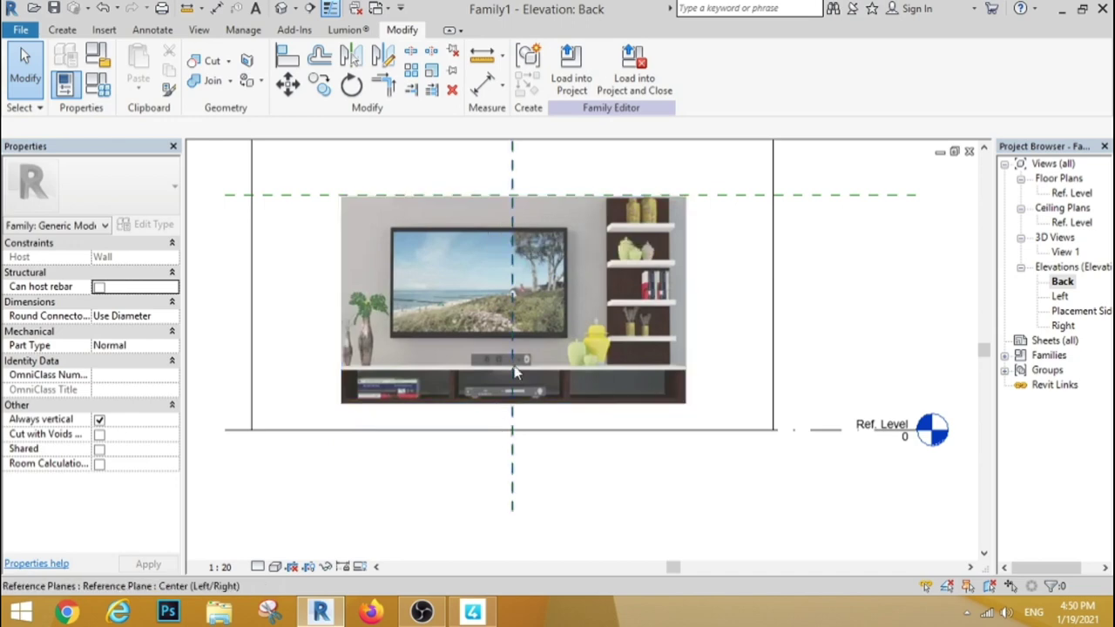
{"action": "left_click", "coordinate": [531, 385]}
{"action": "key", "text": "Escape"}
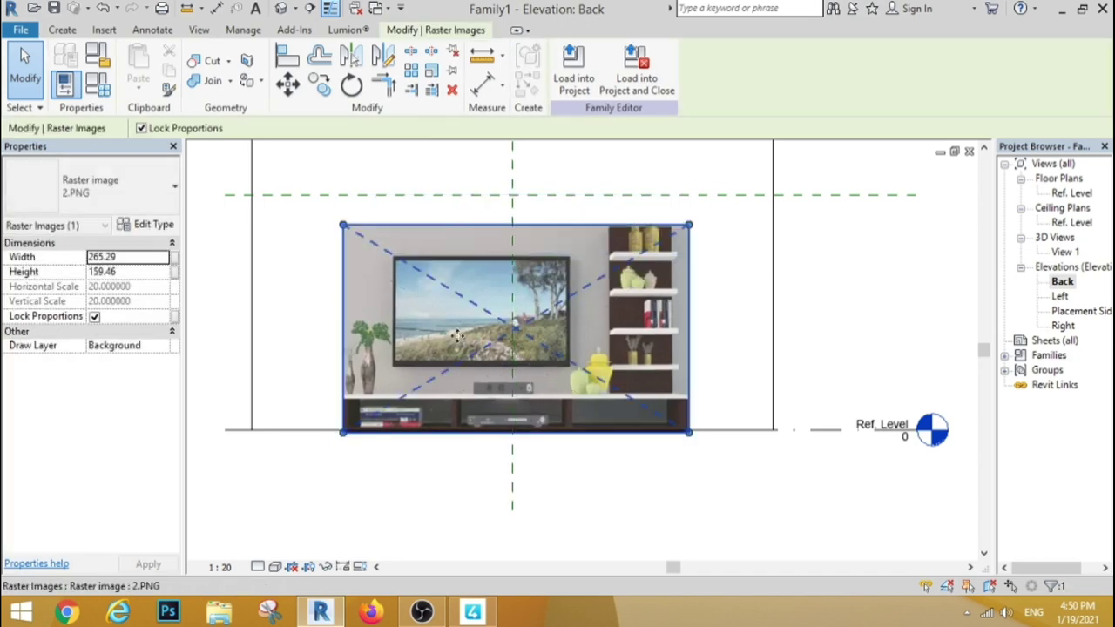
Scale the TV image to 282.83 × 170 with locked proportions and nudge it upward.
{"action": "left_click", "coordinate": [62, 30]}
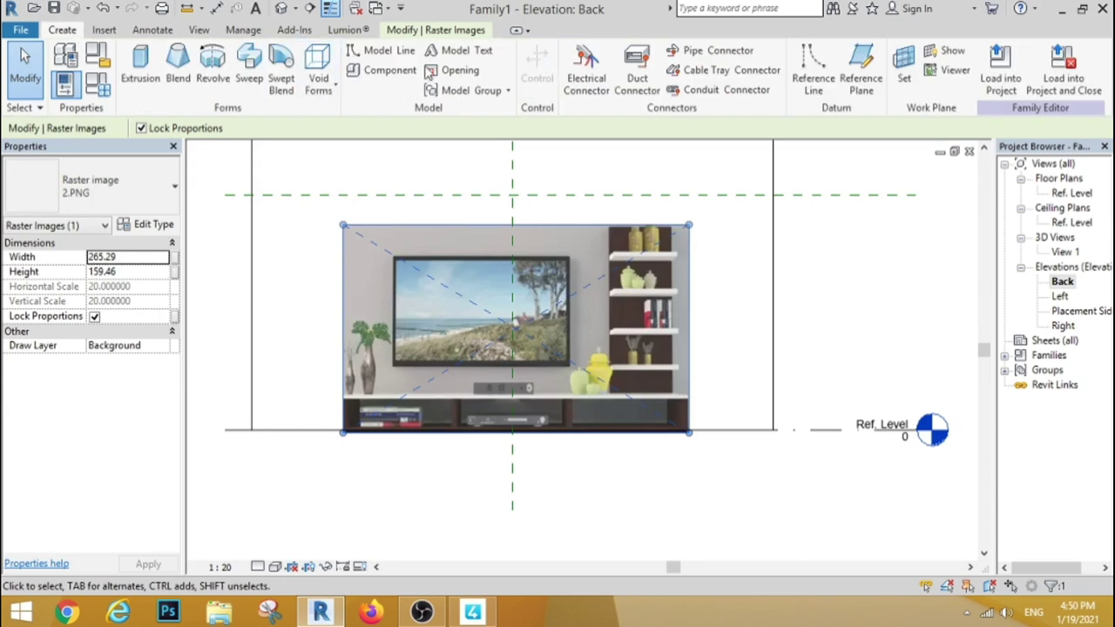
{"action": "left_click", "coordinate": [416, 31]}
{"action": "left_click", "coordinate": [431, 70]}
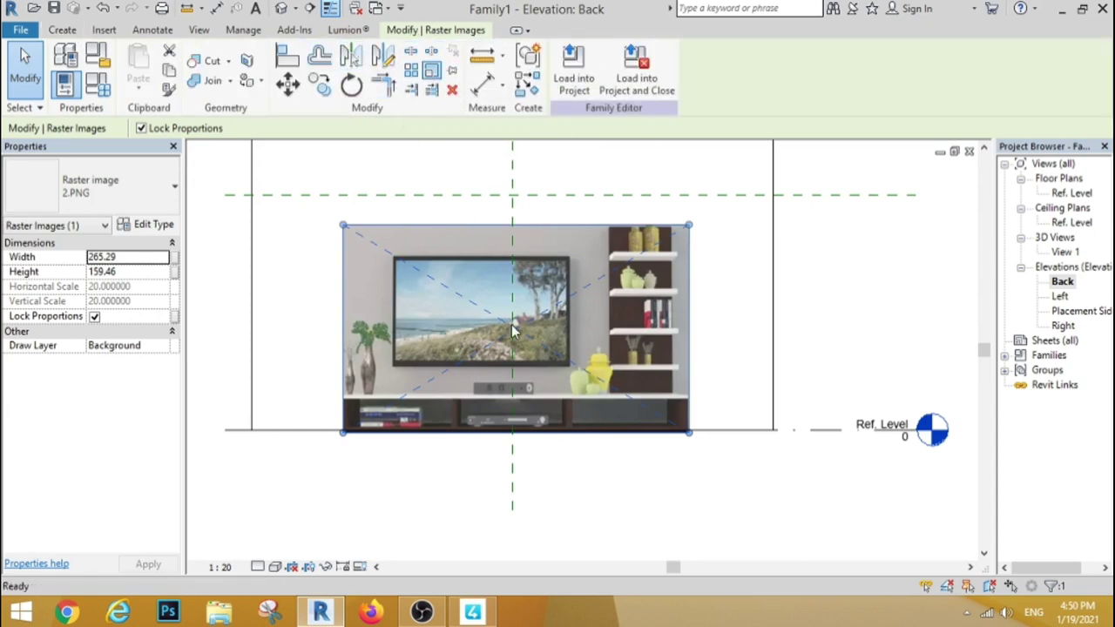
{"action": "left_click", "coordinate": [512, 431]}
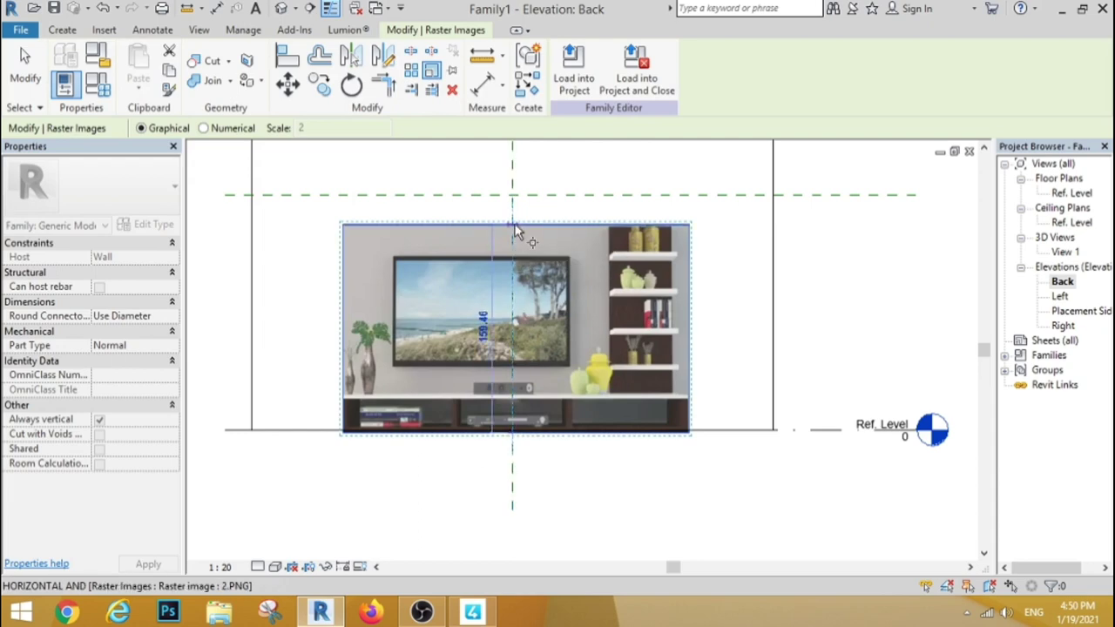
{"action": "left_click", "coordinate": [514, 226]}
{"action": "left_click", "coordinate": [513, 212]}
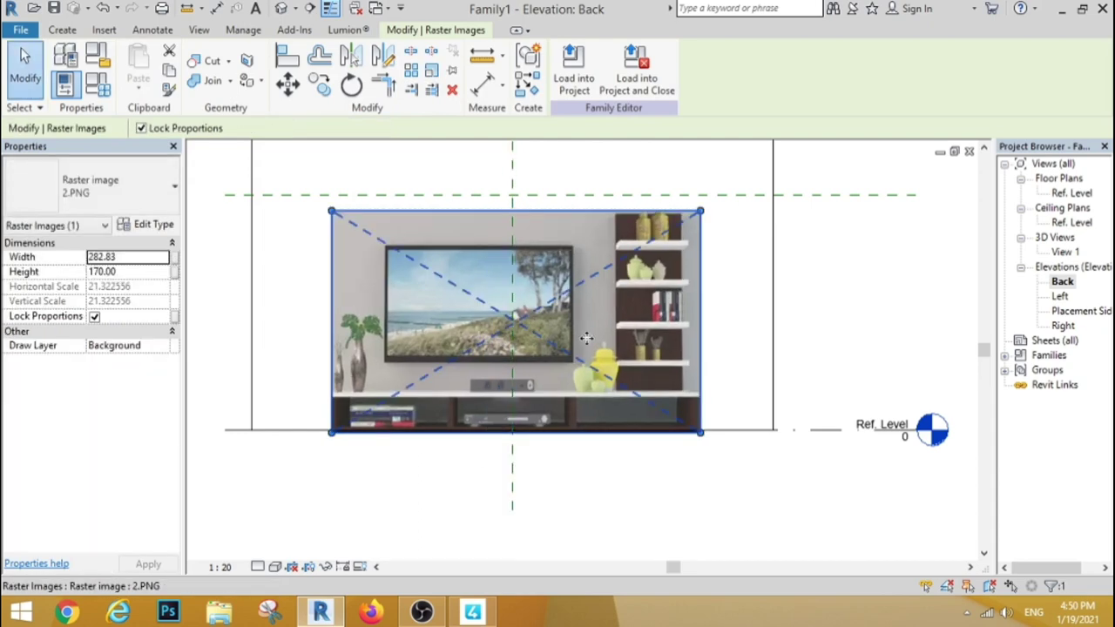
{"action": "left_click", "coordinate": [842, 306]}
{"action": "left_click", "coordinate": [501, 228]}
{"action": "key", "text": "Up"}
{"action": "key", "text": "Up"}
{"action": "key", "text": "Up"}
{"action": "key", "text": "Up"}
{"action": "key", "text": "Up"}
{"action": "key", "text": "Up"}
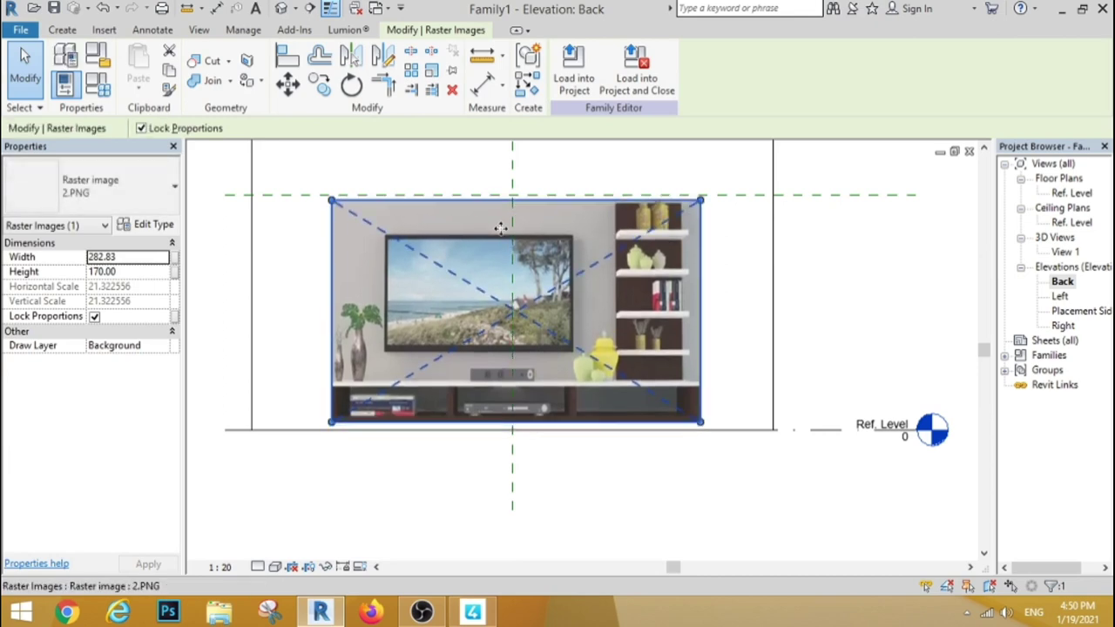
{"action": "key", "text": "Up"}
{"action": "left_click", "coordinate": [938, 343]}
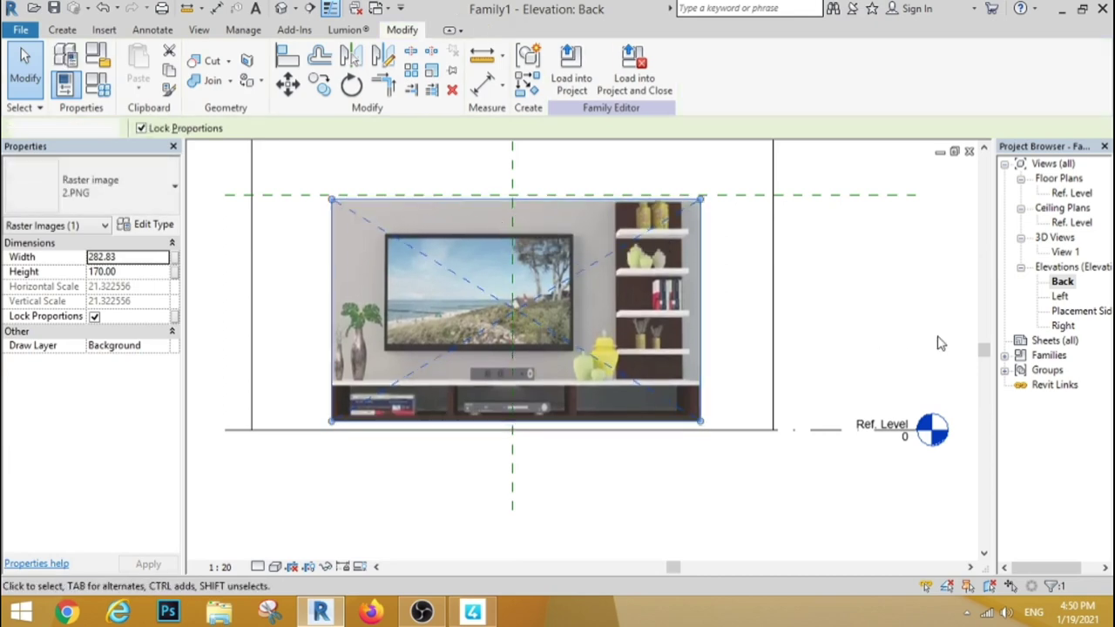
Set the top reference plane to 175 above Ref. Level and align the image's top to it.
{"action": "left_click", "coordinate": [247, 193]}
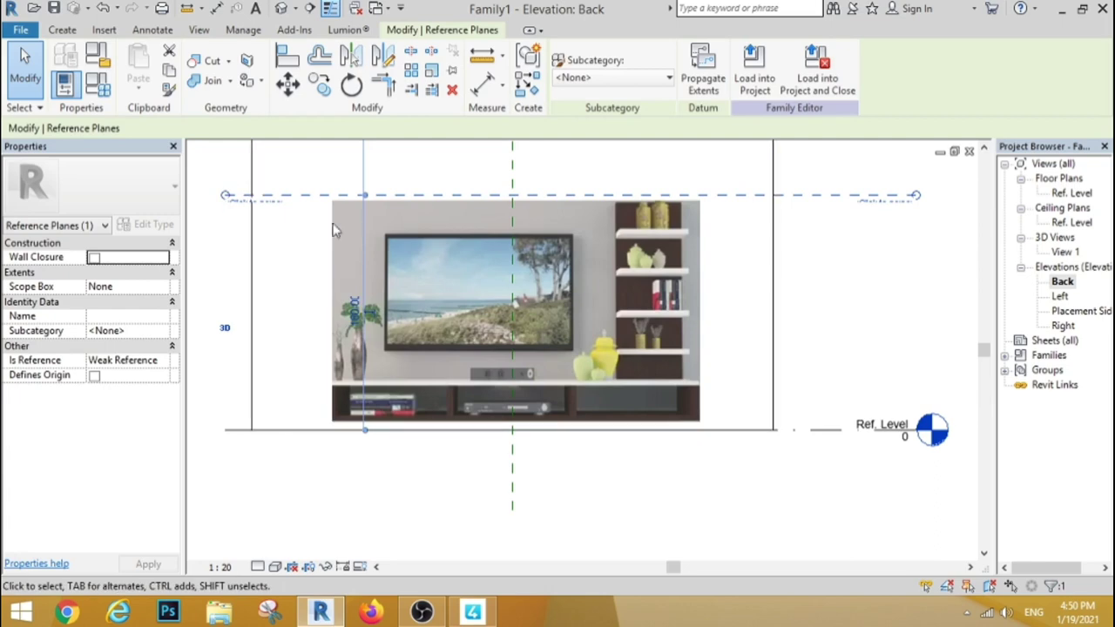
{"action": "left_click", "coordinate": [355, 311]}
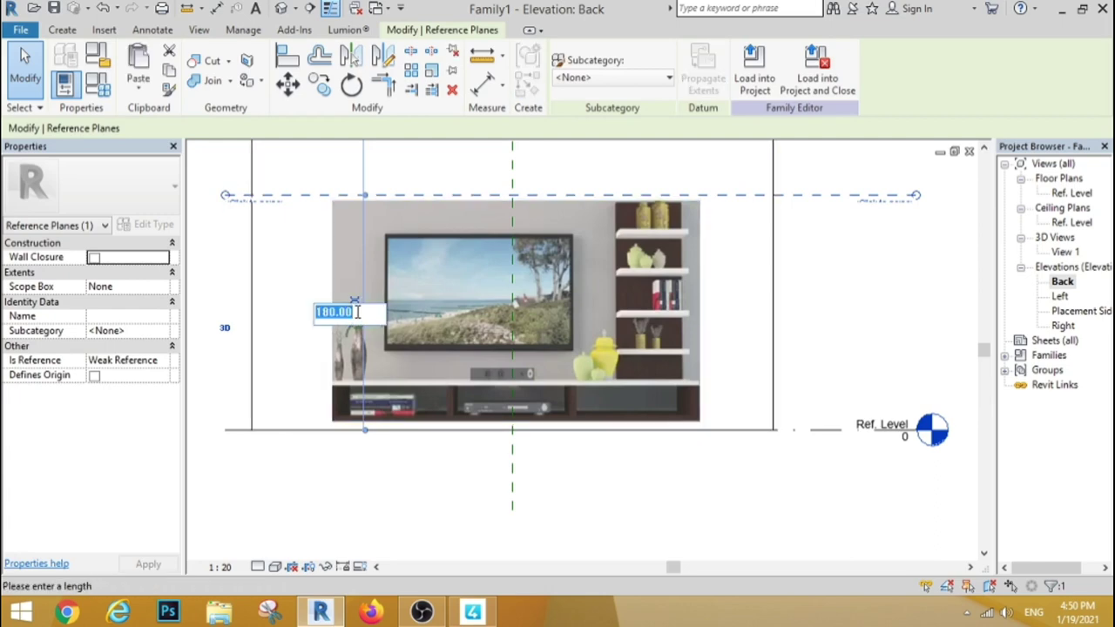
{"action": "left_click", "coordinate": [687, 521]}
{"action": "left_click", "coordinate": [649, 347]}
{"action": "left_click_drag", "start_coordinate": [649, 347], "coordinate": [649, 350]}
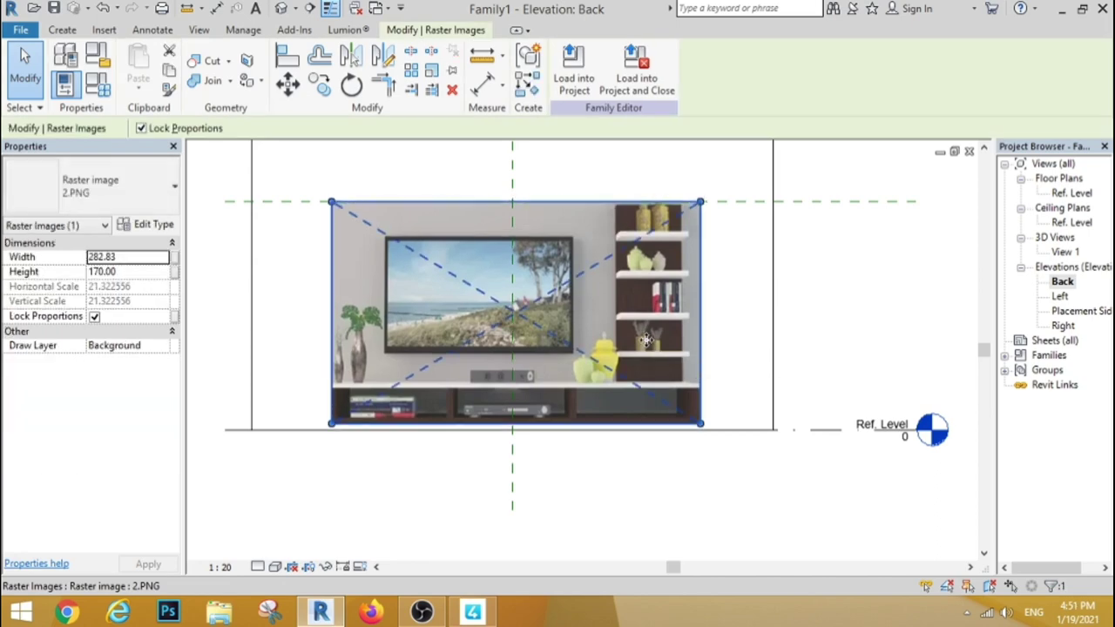
{"action": "left_click", "coordinate": [830, 316]}
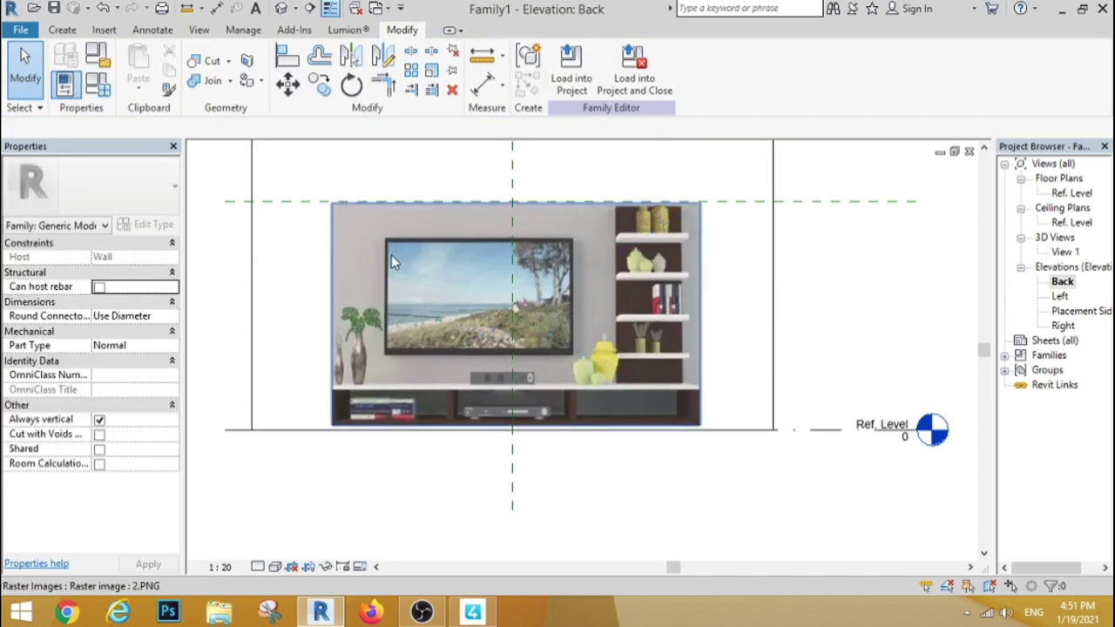
{"action": "left_click", "coordinate": [62, 30]}
Draw vertical reference planes along the TV image's left and right edges.
{"action": "left_click", "coordinate": [860, 80]}
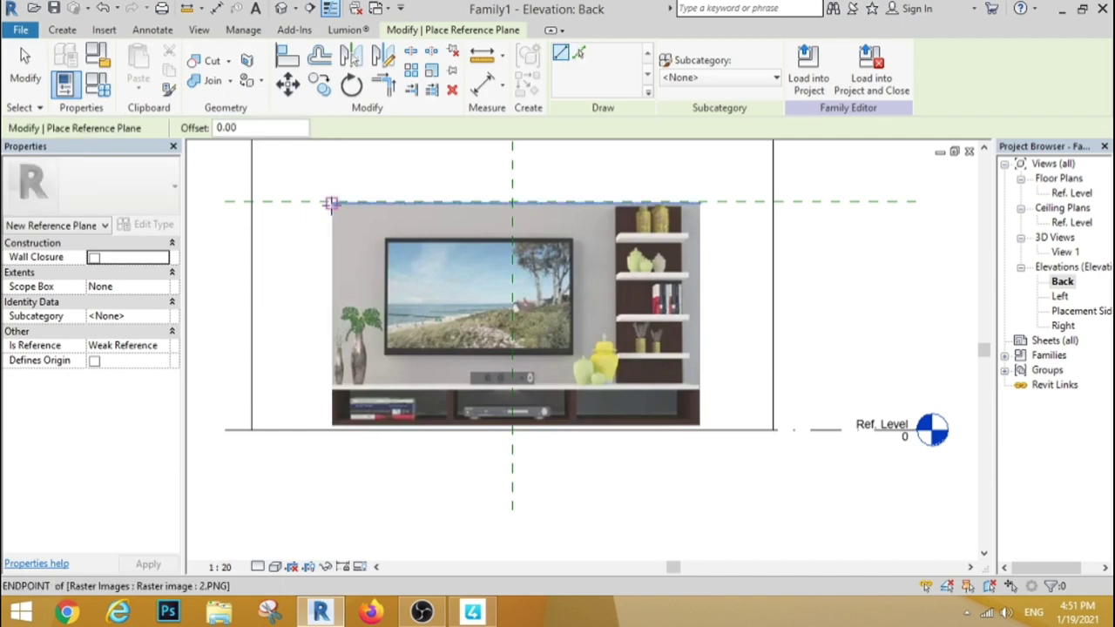
{"action": "left_click", "coordinate": [332, 205]}
{"action": "left_click", "coordinate": [332, 497]}
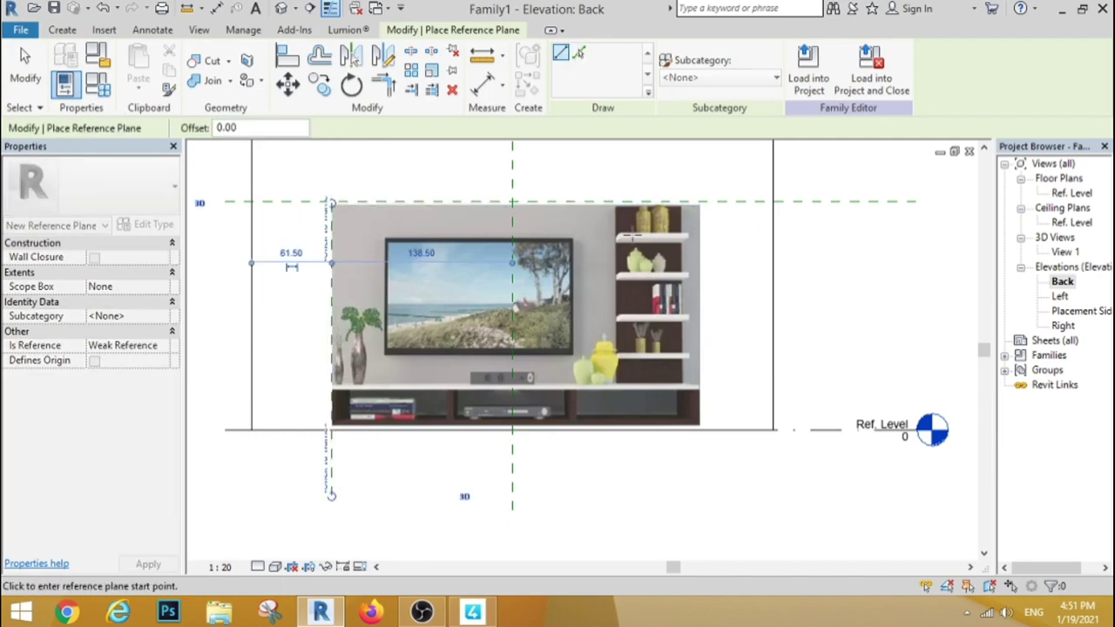
{"action": "left_click", "coordinate": [704, 204]}
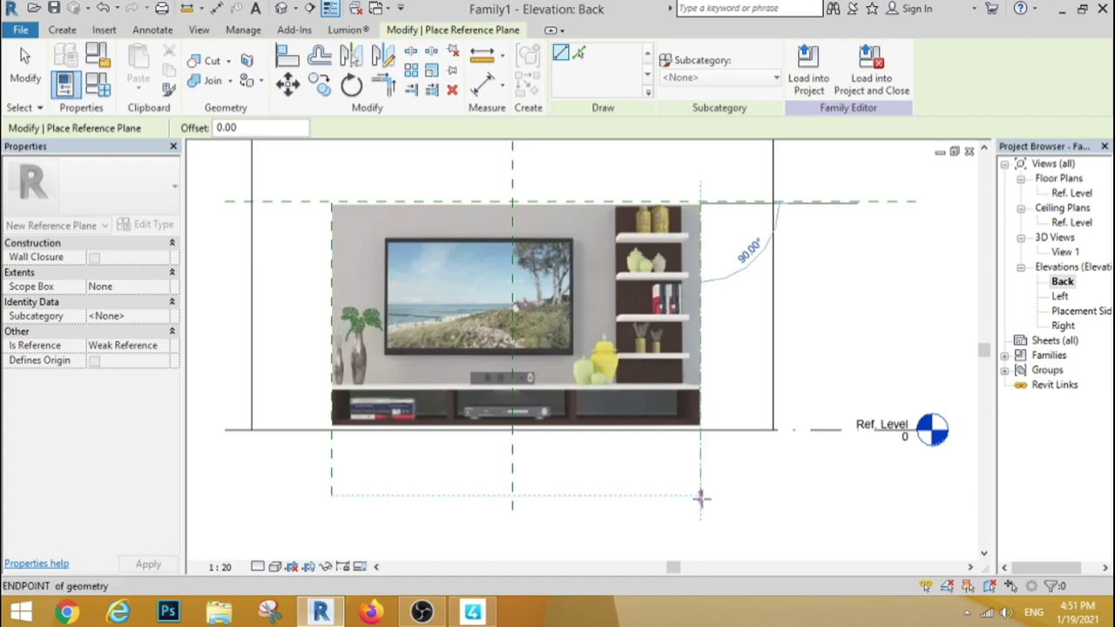
{"action": "left_click", "coordinate": [701, 495]}
{"action": "key", "text": "Escape"}
{"action": "key", "text": "Escape"}
Extend both vertical planes' top ends upward and open the Ref. Level floor plan.
{"action": "left_click", "coordinate": [331, 245]}
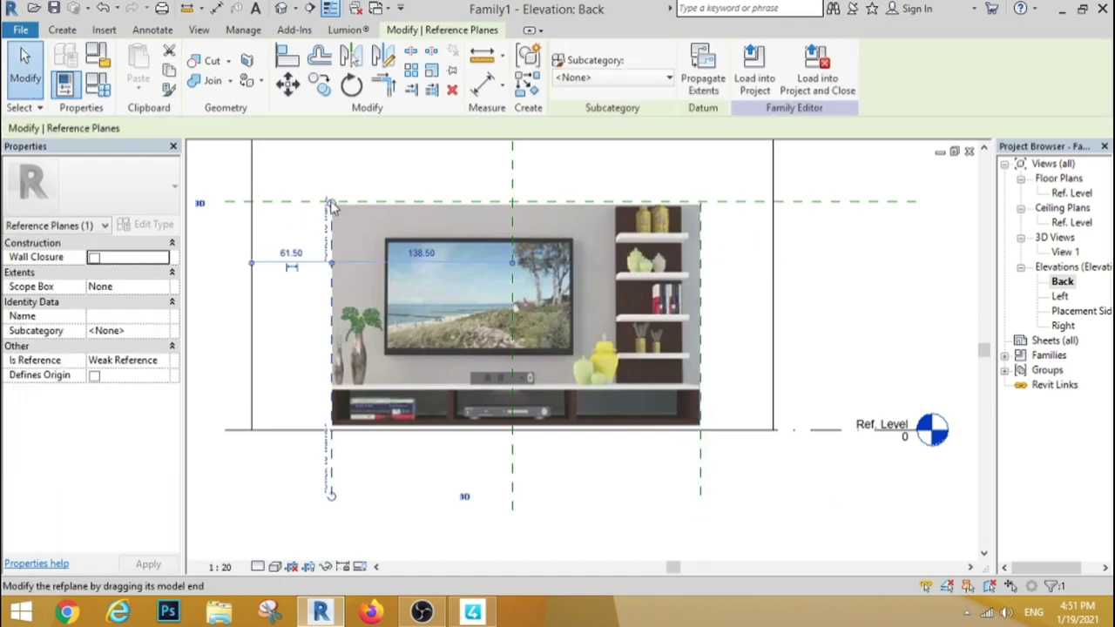
{"action": "left_click_drag", "start_coordinate": [331, 207], "coordinate": [331, 162]}
{"action": "left_click", "coordinate": [435, 174]}
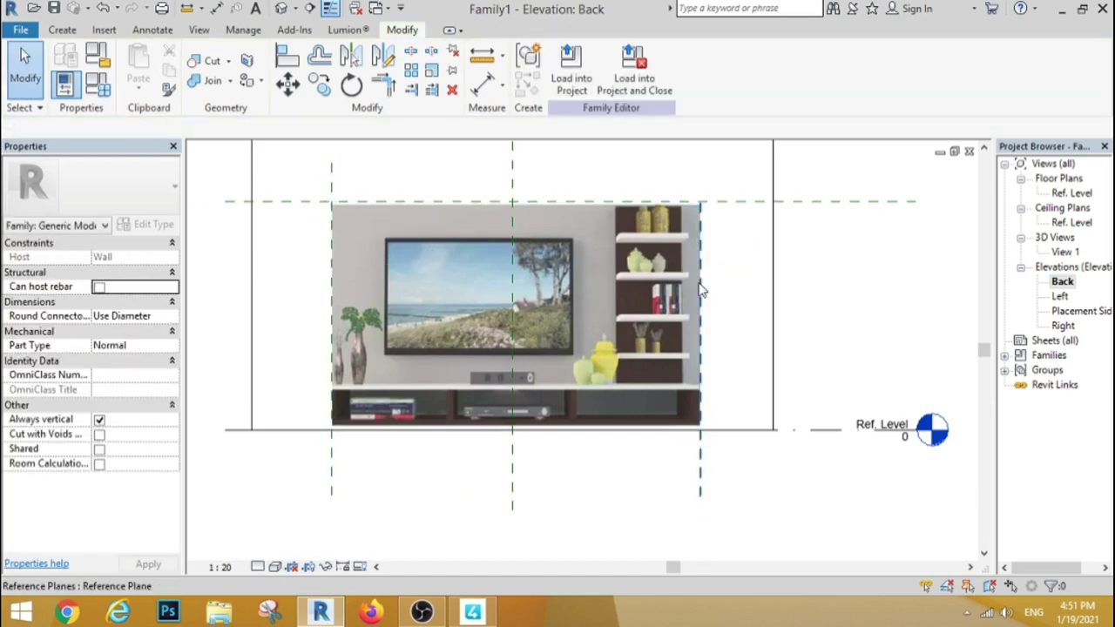
{"action": "left_click", "coordinate": [701, 290]}
{"action": "left_click_drag", "start_coordinate": [701, 204], "coordinate": [700, 164]}
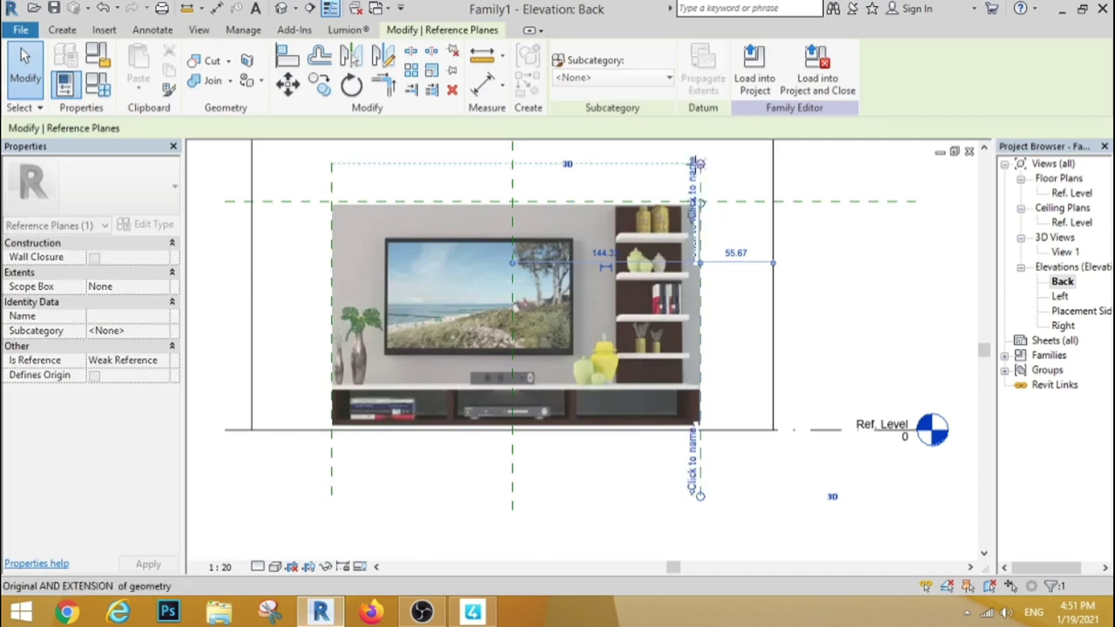
{"action": "left_click", "coordinate": [799, 296]}
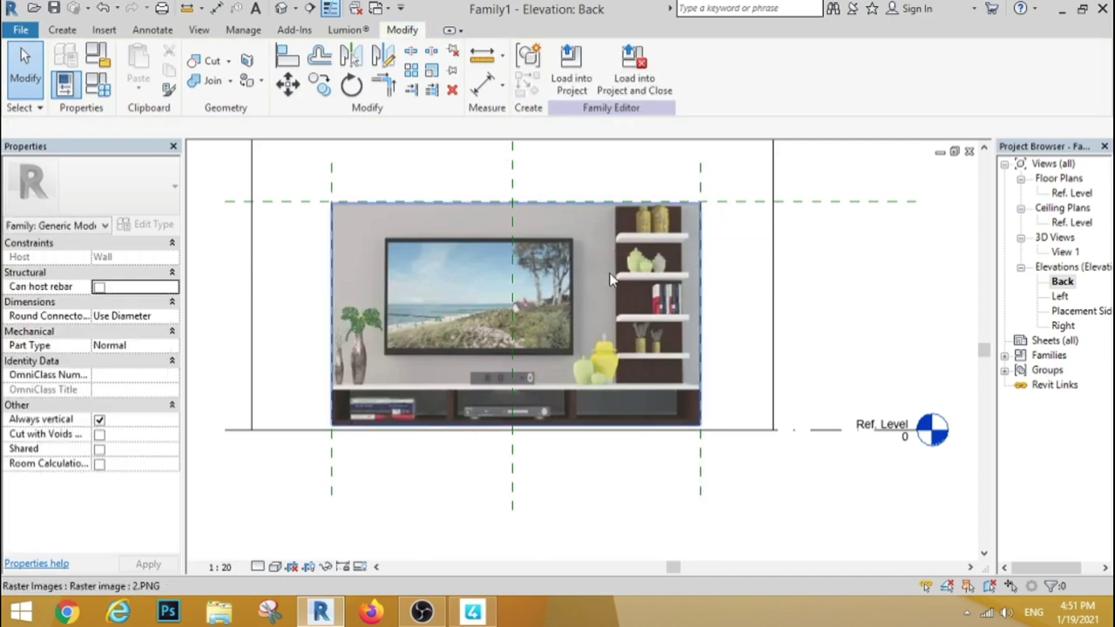
{"action": "double_click", "coordinate": [1073, 193]}
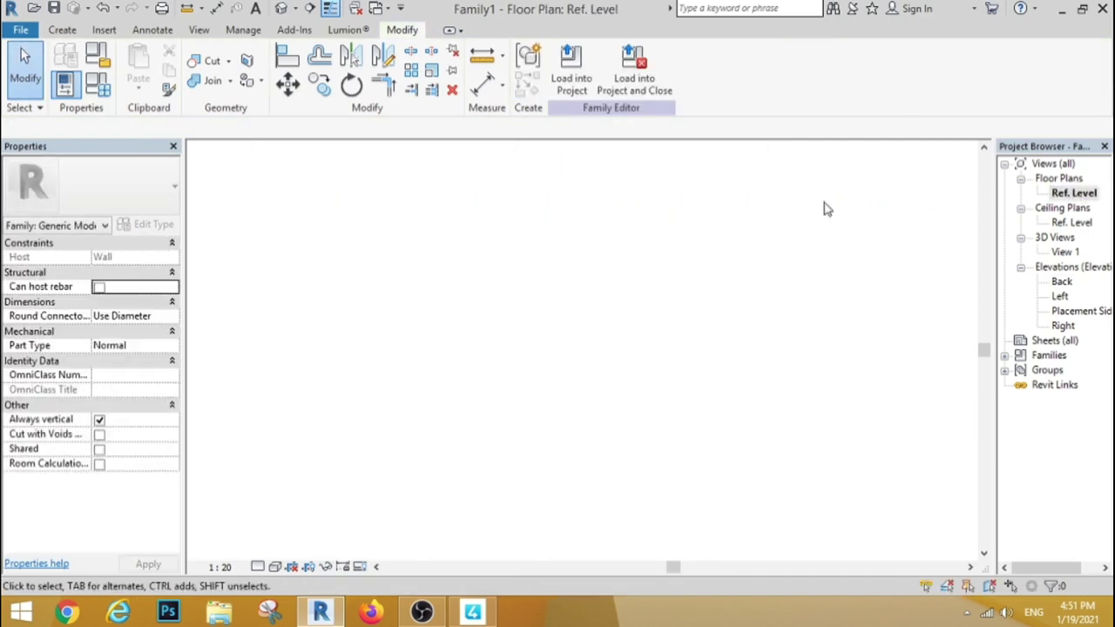
Add depth reference planes offset 4 from the wall face.
{"action": "left_click", "coordinate": [62, 31]}
{"action": "left_click", "coordinate": [862, 65]}
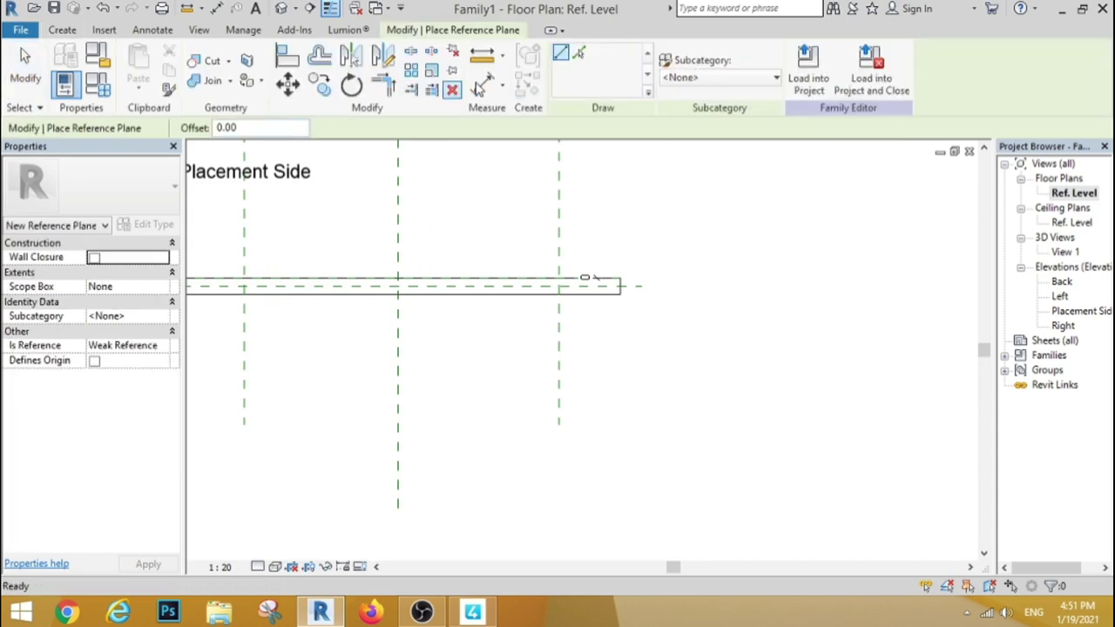
{"action": "left_click", "coordinate": [265, 128]}
{"action": "type", "text": "16"}
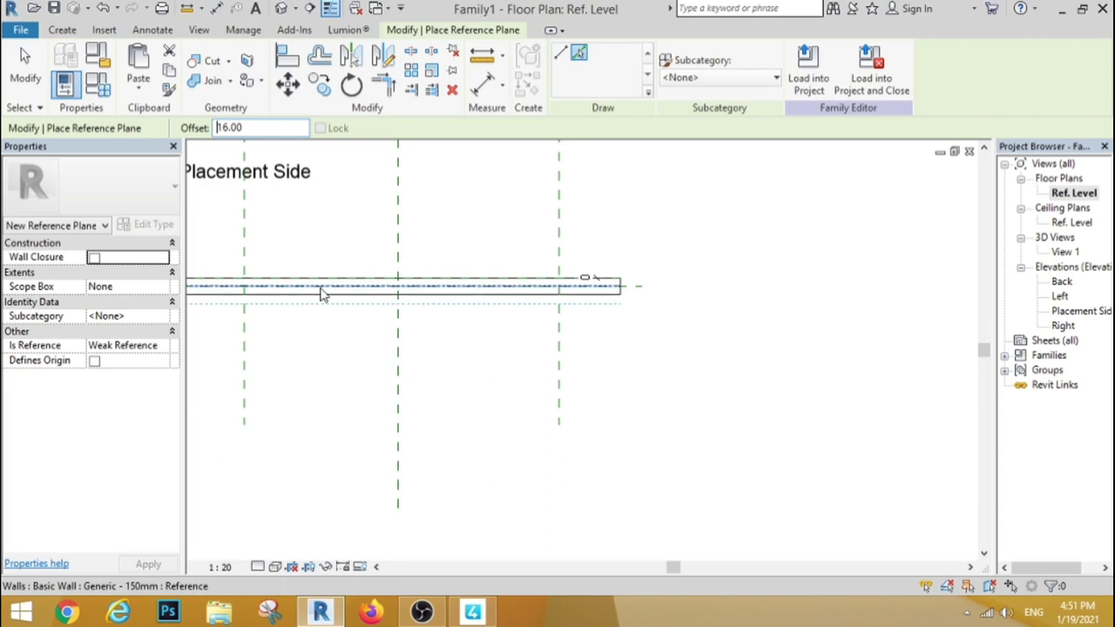
{"action": "left_click", "coordinate": [321, 292]}
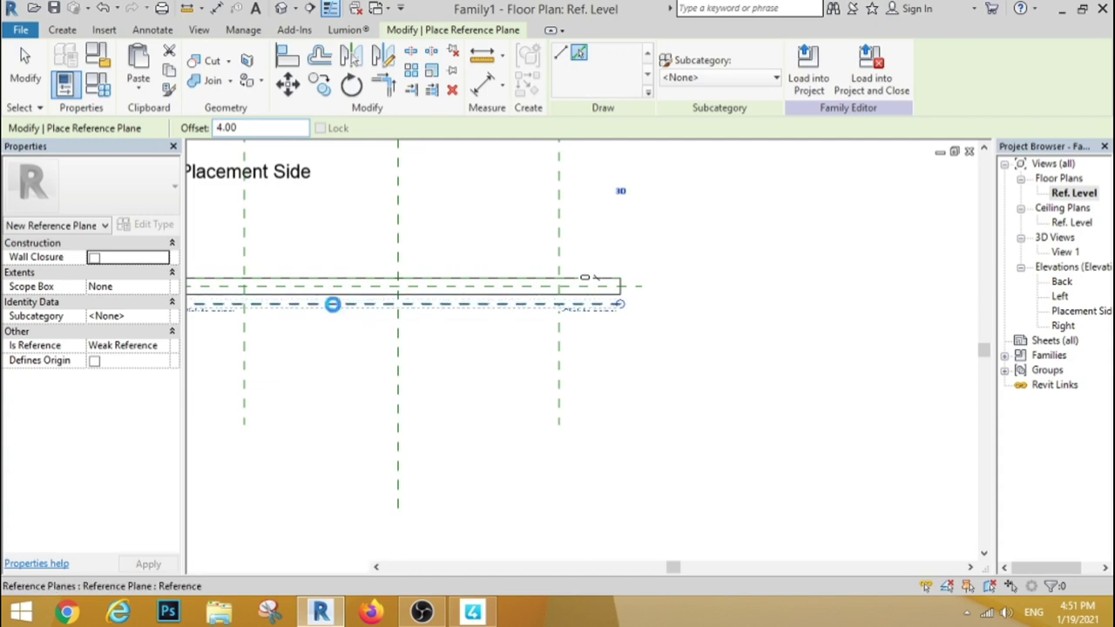
{"action": "left_click", "coordinate": [335, 304]}
{"action": "scroll", "coordinate": [538, 400], "scroll_direction": "down", "scroll_amount": 3}
{"action": "scroll", "coordinate": [492, 393], "scroll_direction": "up", "scroll_amount": 5}
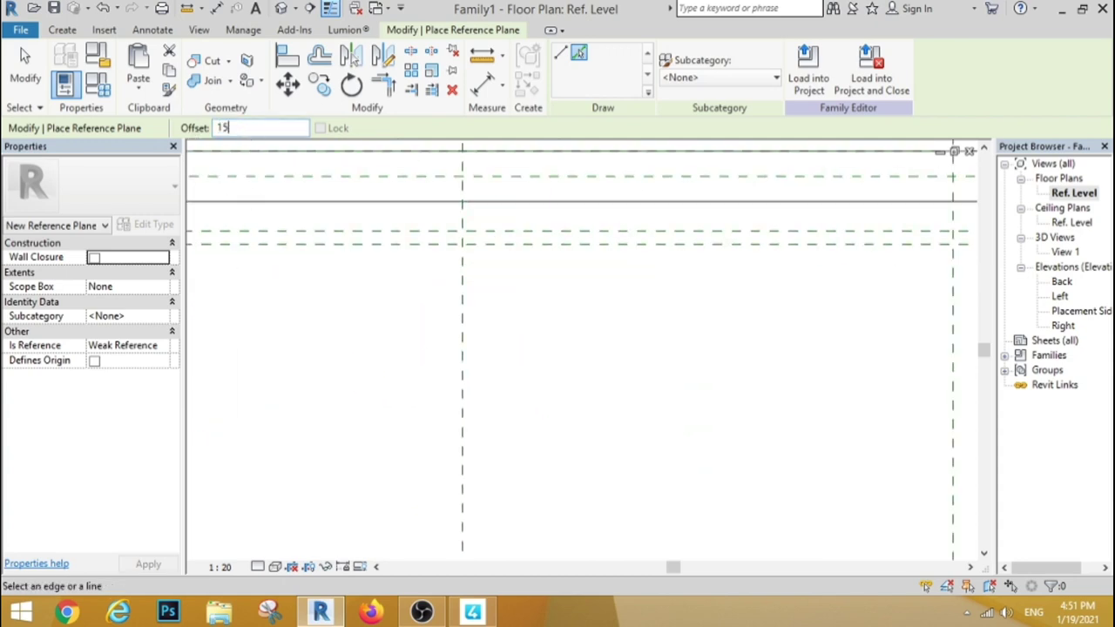
Add a reference plane 15 further out and return to the Back elevation.
{"action": "left_click", "coordinate": [563, 247]}
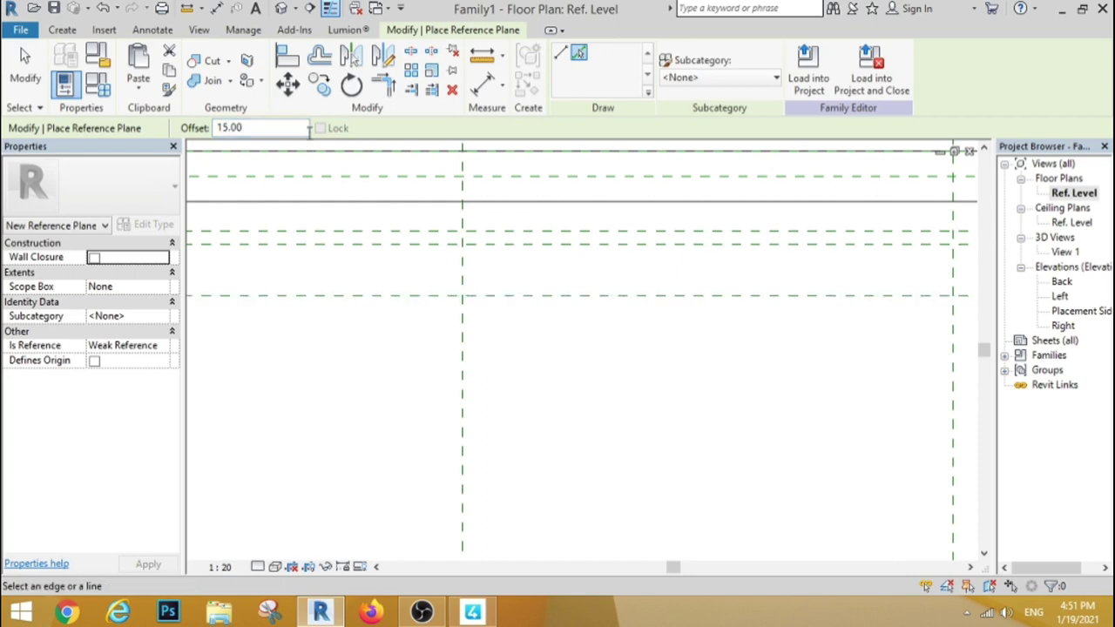
{"action": "scroll", "coordinate": [531, 431], "scroll_direction": "down", "scroll_amount": 2}
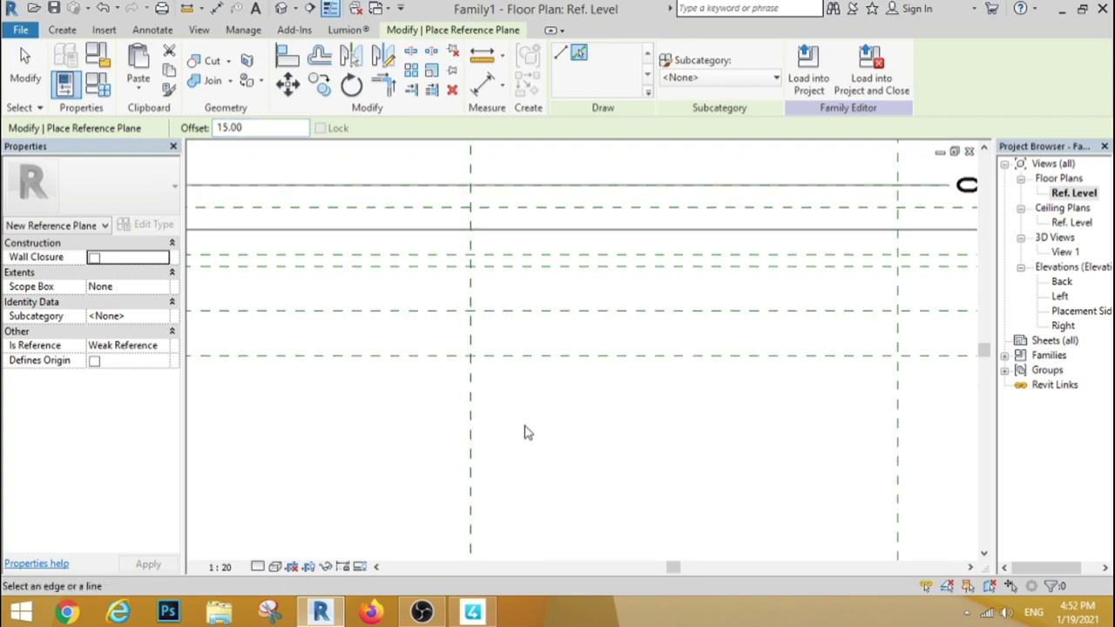
{"action": "scroll", "coordinate": [525, 435], "scroll_direction": "down", "scroll_amount": 3}
{"action": "scroll", "coordinate": [526, 436], "scroll_direction": "up", "scroll_amount": 3}
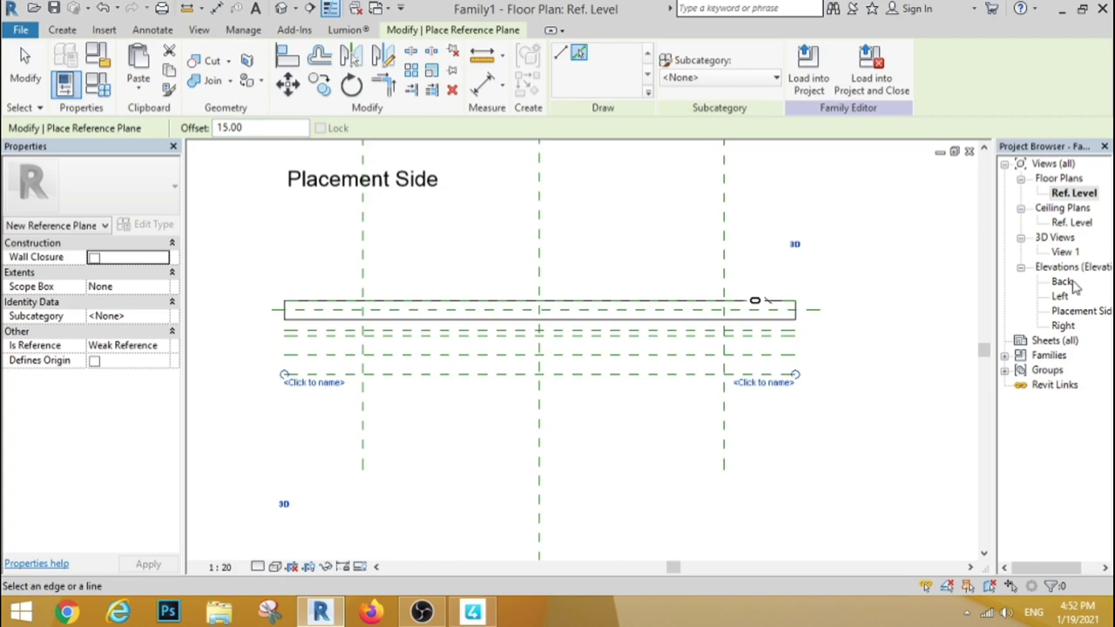
{"action": "double_click", "coordinate": [1061, 283]}
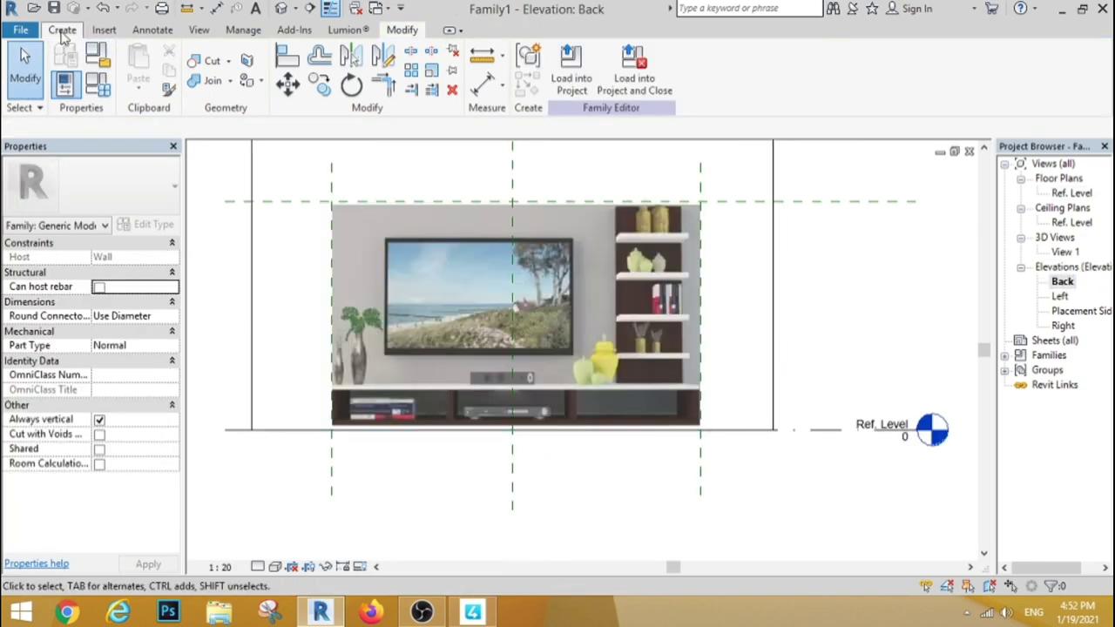
Create a 25-deep rectangular solid extrusion spanning the TV image's full outline.
{"action": "left_click", "coordinate": [62, 32]}
{"action": "left_click", "coordinate": [141, 68]}
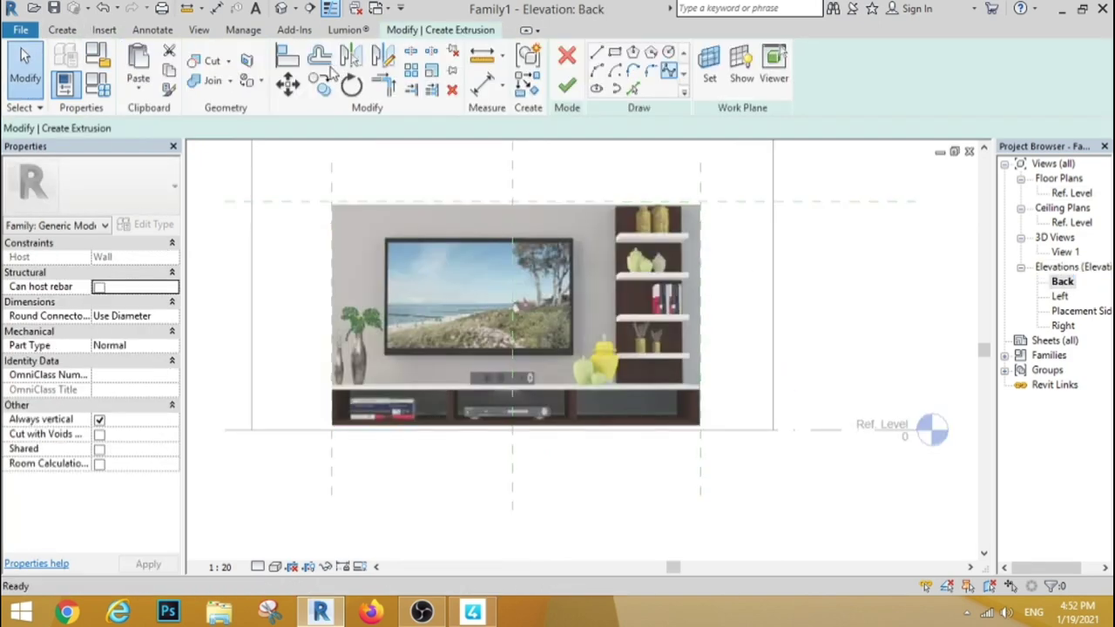
{"action": "left_click", "coordinate": [618, 54]}
{"action": "left_click", "coordinate": [331, 202]}
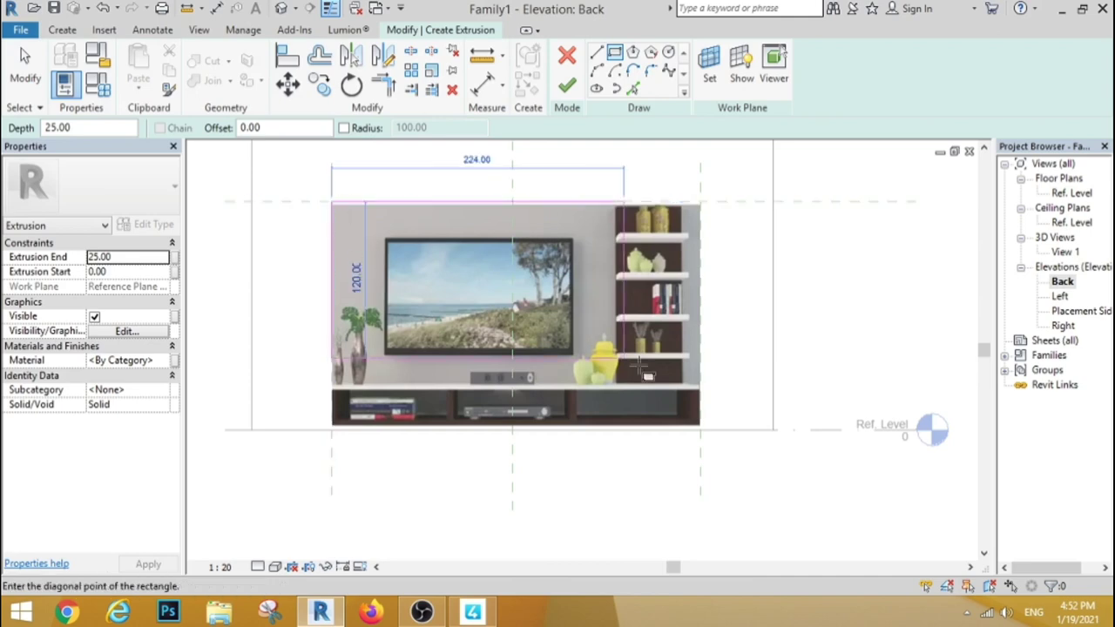
{"action": "left_click", "coordinate": [701, 425]}
{"action": "left_click", "coordinate": [567, 85]}
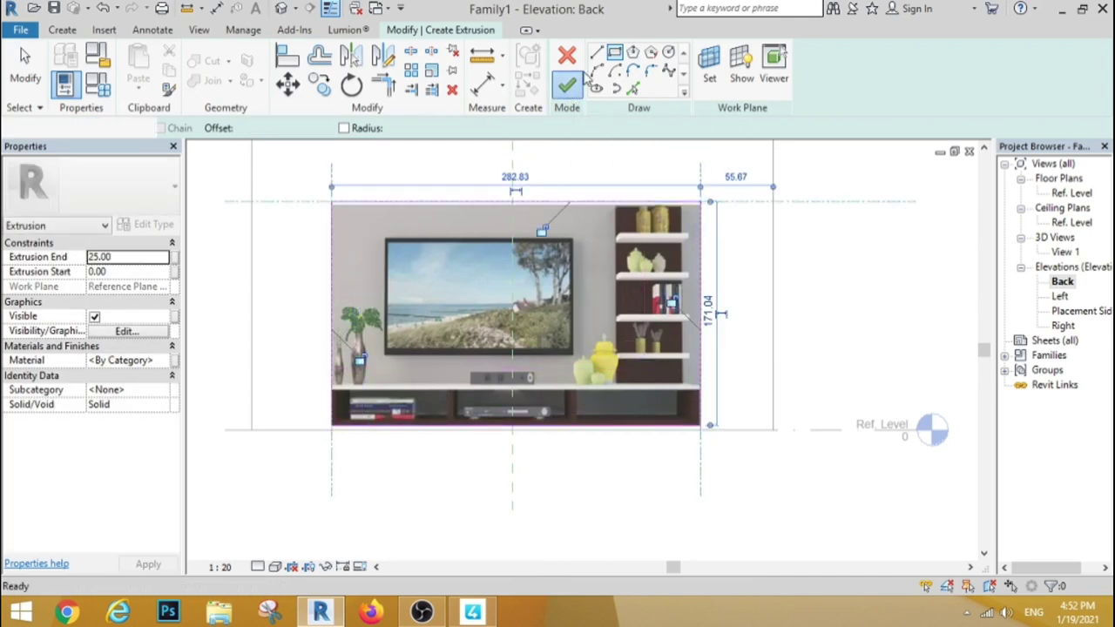
{"action": "left_click", "coordinate": [62, 30]}
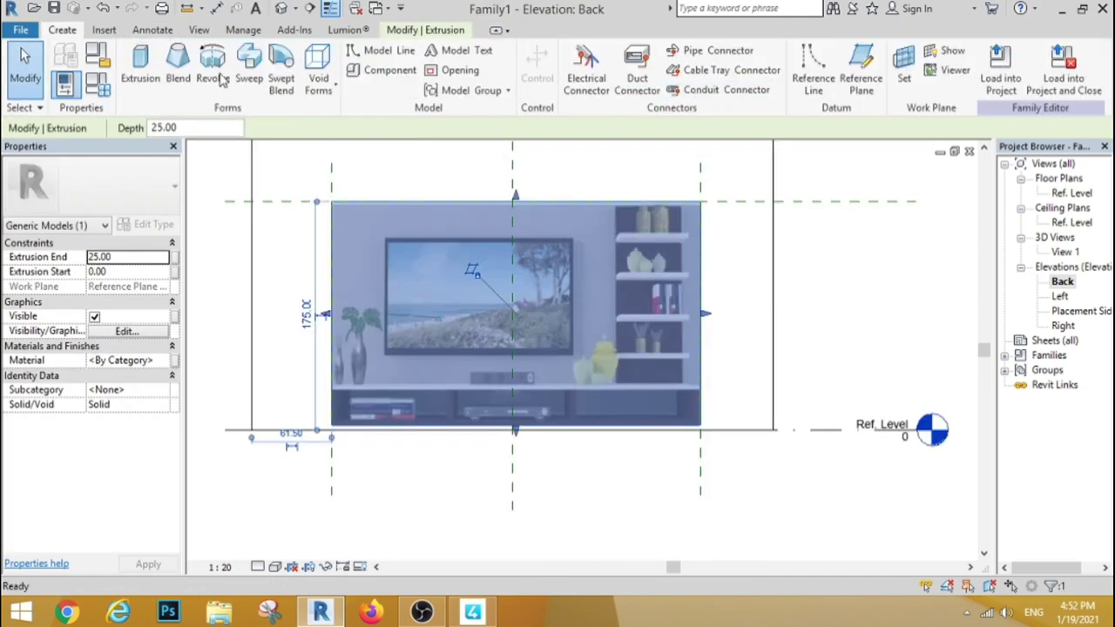
{"action": "left_click", "coordinate": [141, 63]}
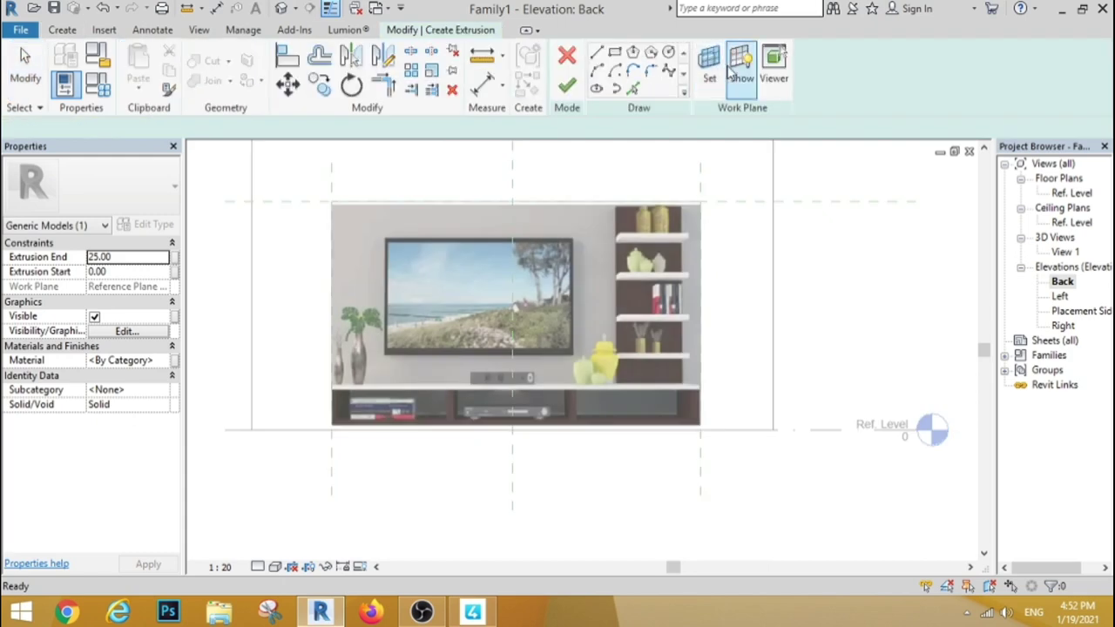
Sketch a rectangle for the lower cabinet strip between the left and right reference planes.
{"action": "left_click", "coordinate": [614, 54]}
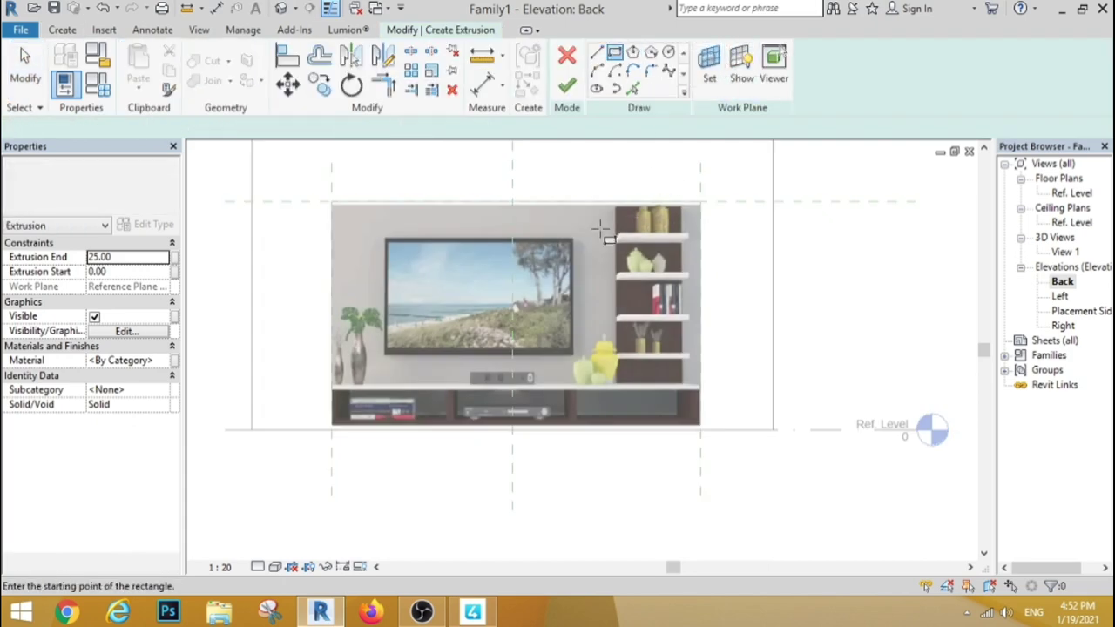
{"action": "left_click", "coordinate": [331, 386]}
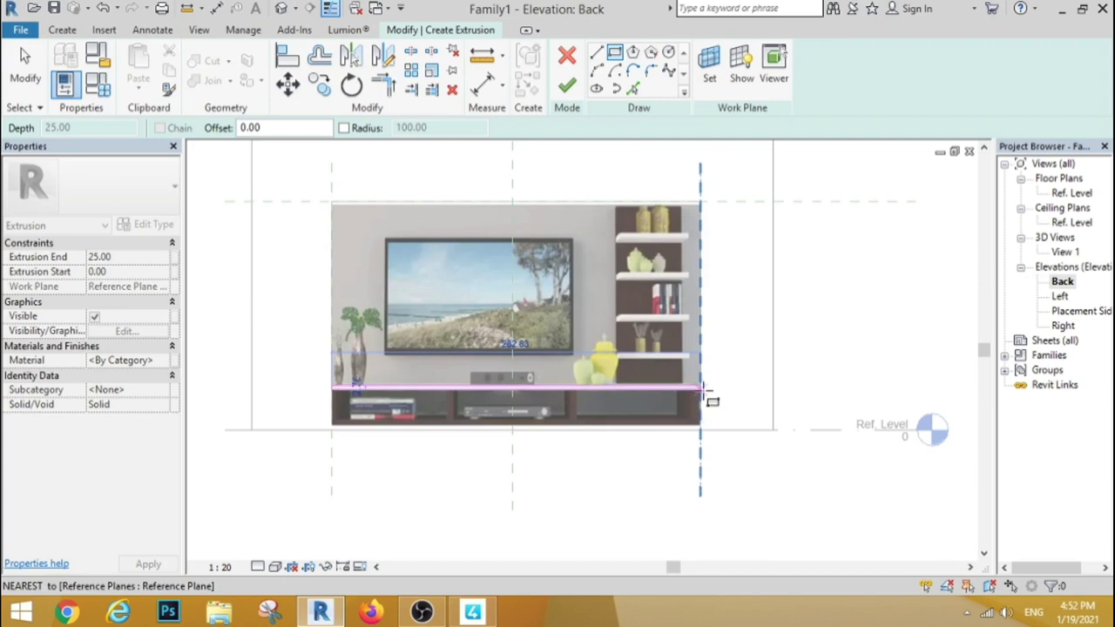
{"action": "scroll", "coordinate": [704, 392], "scroll_direction": "up", "scroll_amount": 3}
{"action": "scroll", "coordinate": [701, 391], "scroll_direction": "up", "scroll_amount": 1}
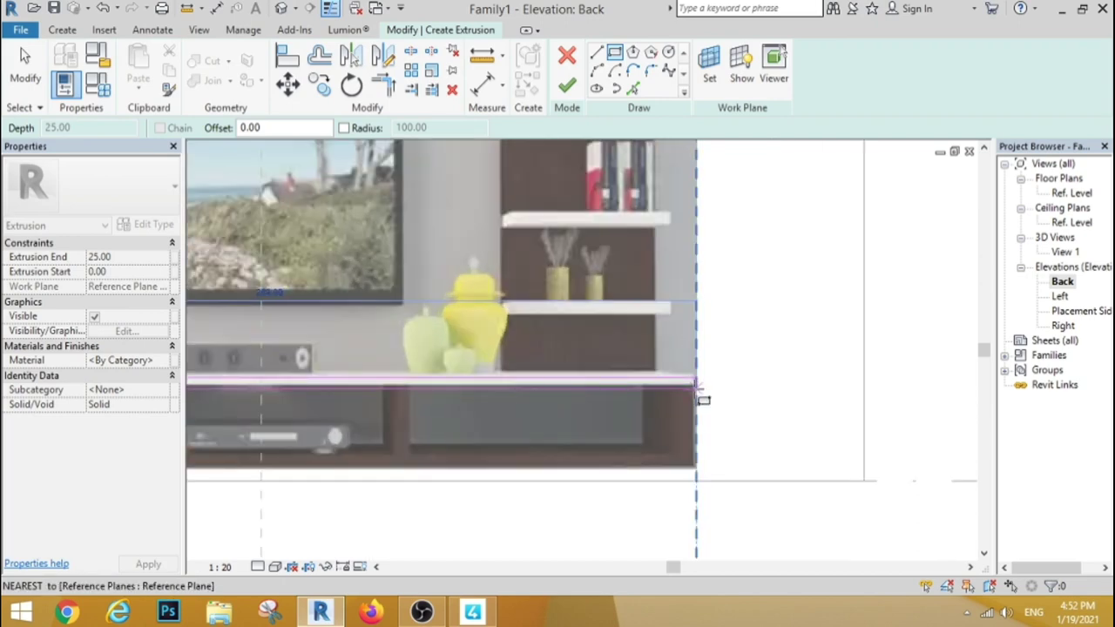
{"action": "left_click", "coordinate": [701, 391]}
{"action": "key", "text": "Escape"}
{"action": "key", "text": "Escape"}
{"action": "scroll", "coordinate": [669, 278], "scroll_direction": "down", "scroll_amount": 3}
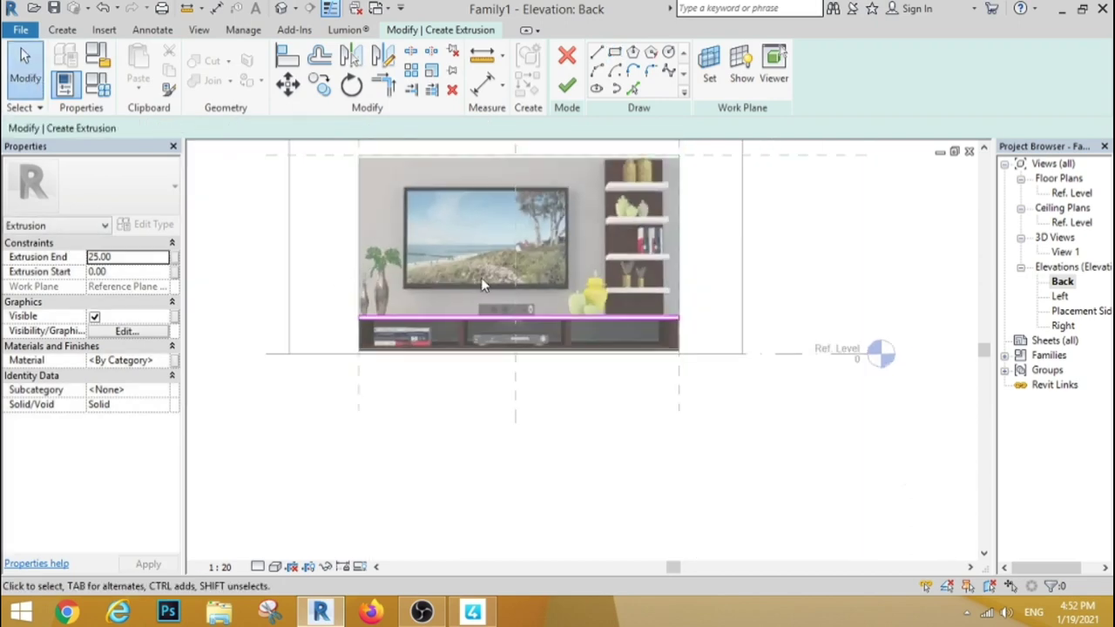
Move the sketch onto the reference plane intersection and finish the lower cabinet extrusion.
{"action": "left_click_drag", "start_coordinate": [335, 280], "coordinate": [729, 438]}
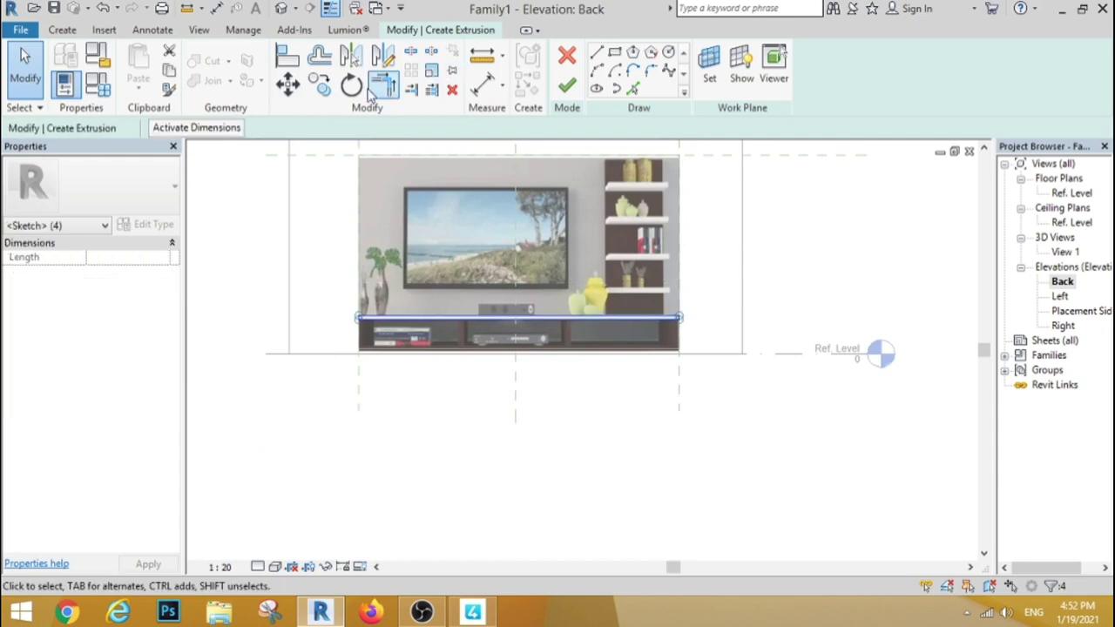
{"action": "left_click", "coordinate": [320, 84]}
{"action": "scroll", "coordinate": [674, 333], "scroll_direction": "up", "scroll_amount": 4}
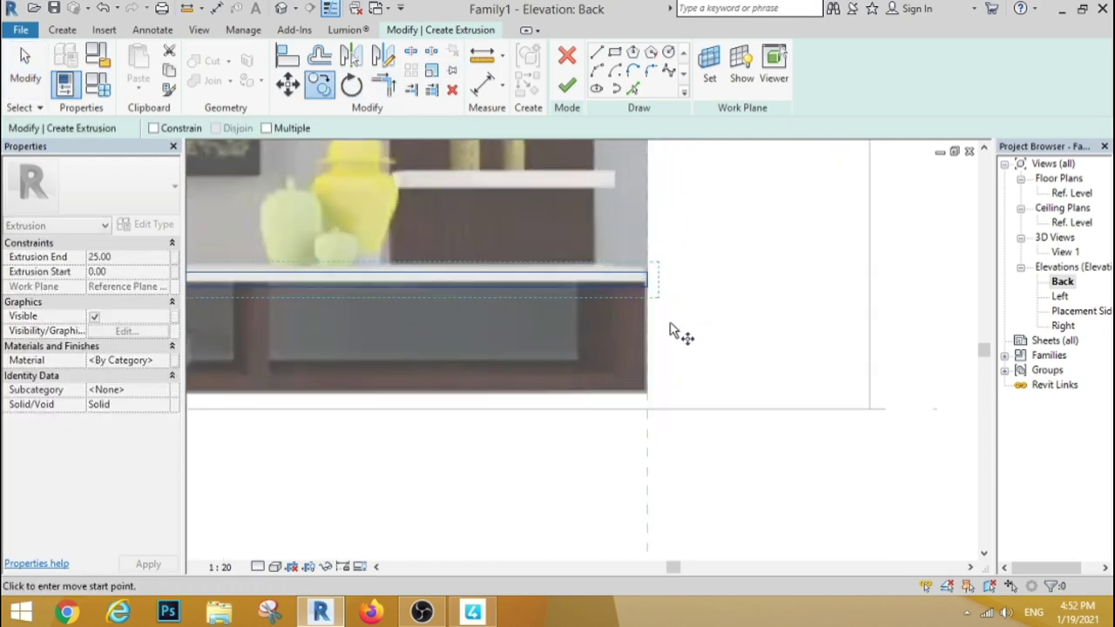
{"action": "left_click", "coordinate": [646, 286]}
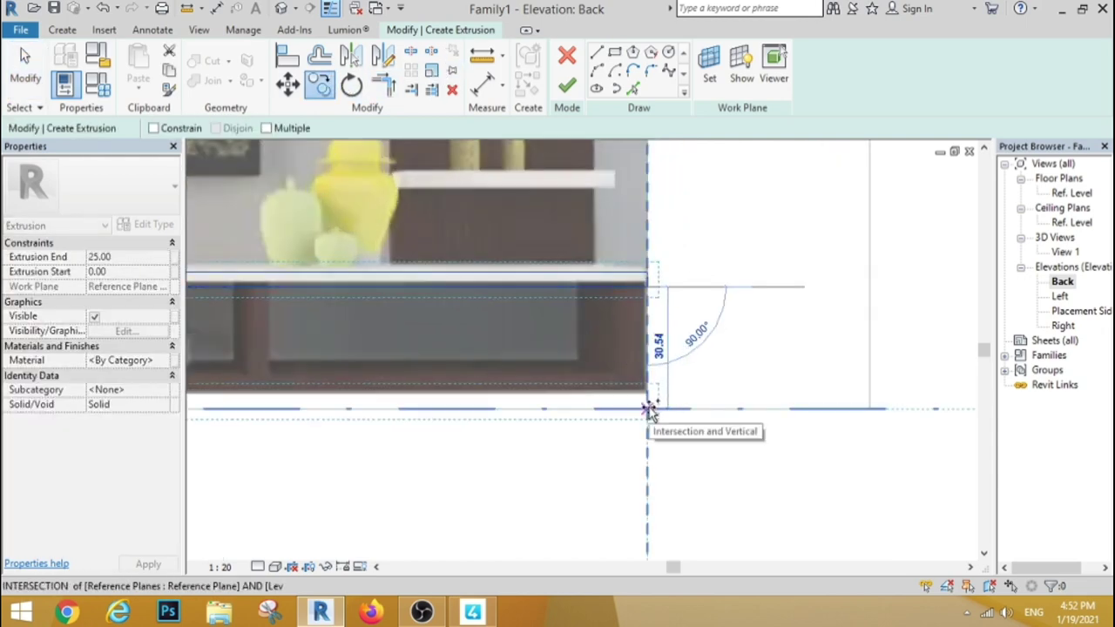
{"action": "left_click", "coordinate": [647, 409]}
{"action": "scroll", "coordinate": [704, 403], "scroll_direction": "down", "scroll_amount": 3}
{"action": "scroll", "coordinate": [675, 406], "scroll_direction": "up", "scroll_amount": 3}
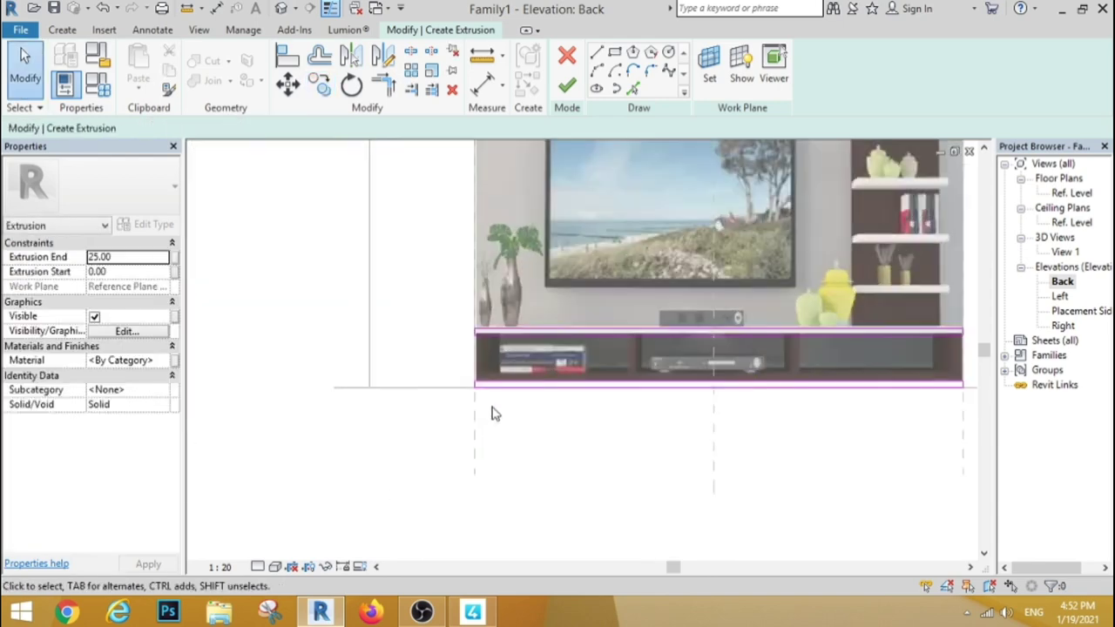
{"action": "scroll", "coordinate": [351, 381], "scroll_direction": "down", "scroll_amount": 1}
{"action": "scroll", "coordinate": [351, 381], "scroll_direction": "down", "scroll_amount": 1}
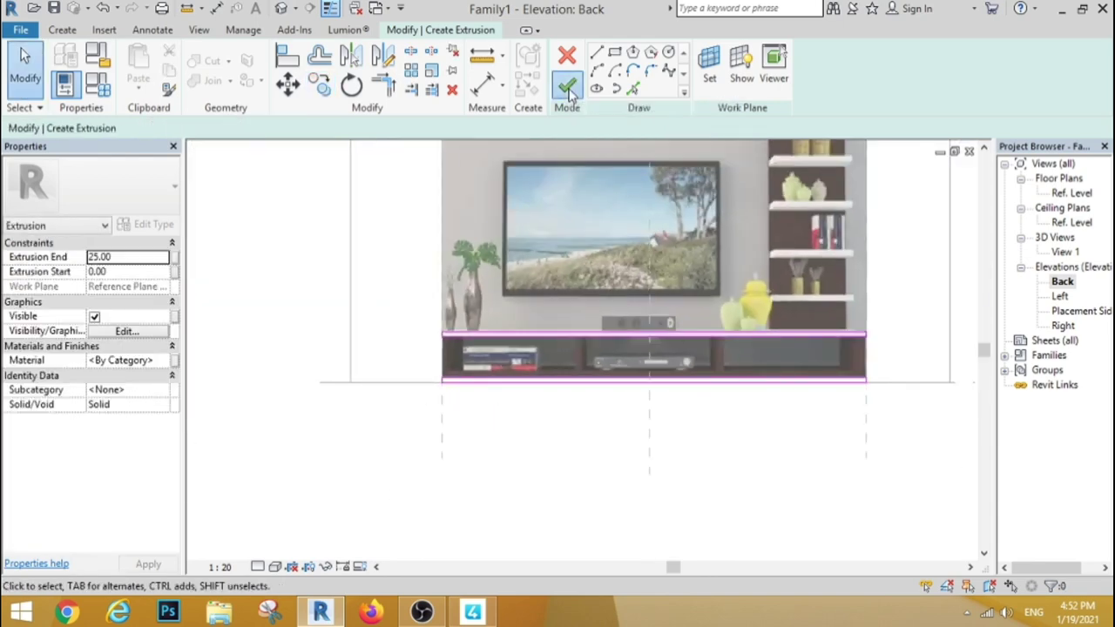
{"action": "left_click", "coordinate": [567, 87]}
{"action": "left_click", "coordinate": [416, 361]}
{"action": "scroll", "coordinate": [417, 360], "scroll_direction": "up", "scroll_amount": 2}
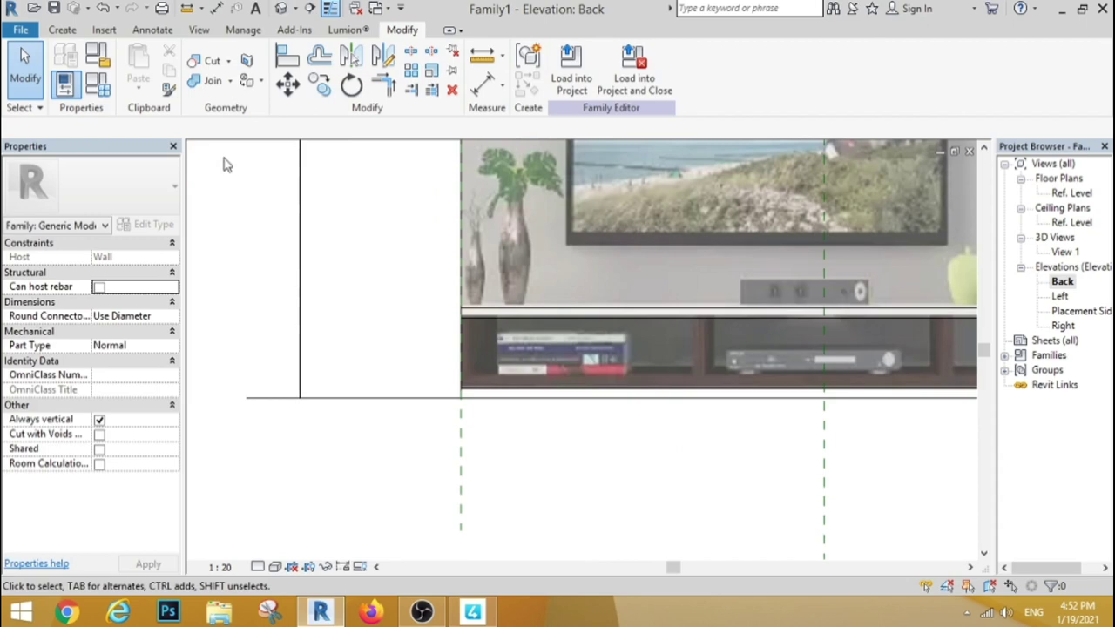
Start a new extrusion sketch in the Family Editor.
{"action": "left_click", "coordinate": [62, 29]}
{"action": "left_click", "coordinate": [144, 75]}
{"action": "scroll", "coordinate": [381, 310], "scroll_direction": "down", "scroll_amount": 1}
{"action": "scroll", "coordinate": [737, 352], "scroll_direction": "down", "scroll_amount": 1}
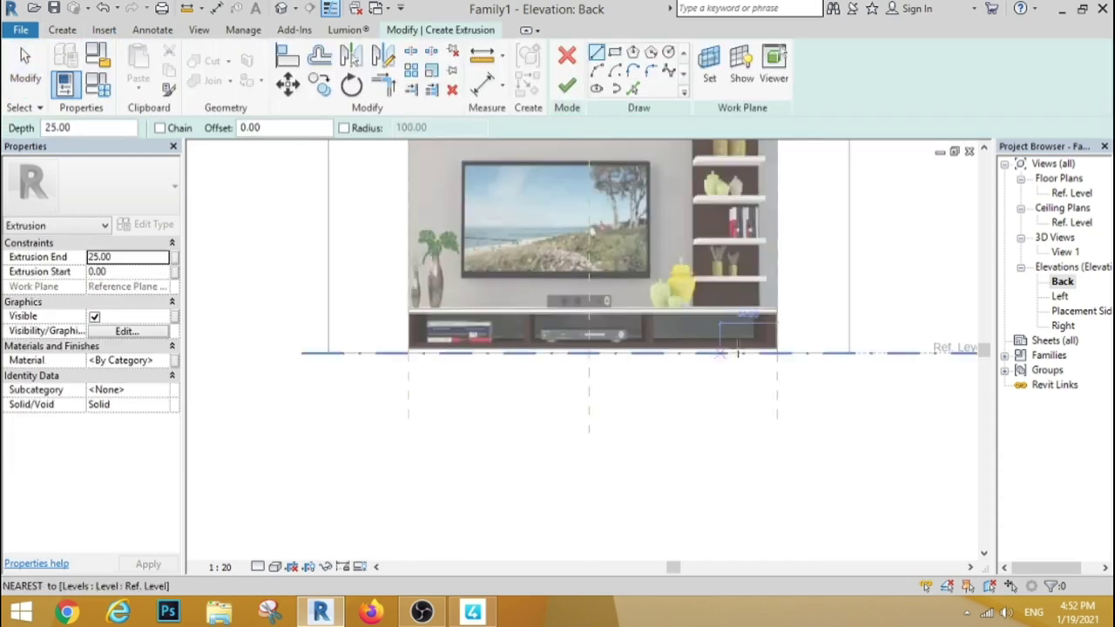
{"action": "scroll", "coordinate": [737, 353], "scroll_direction": "up", "scroll_amount": 2}
{"action": "left_click", "coordinate": [808, 352]}
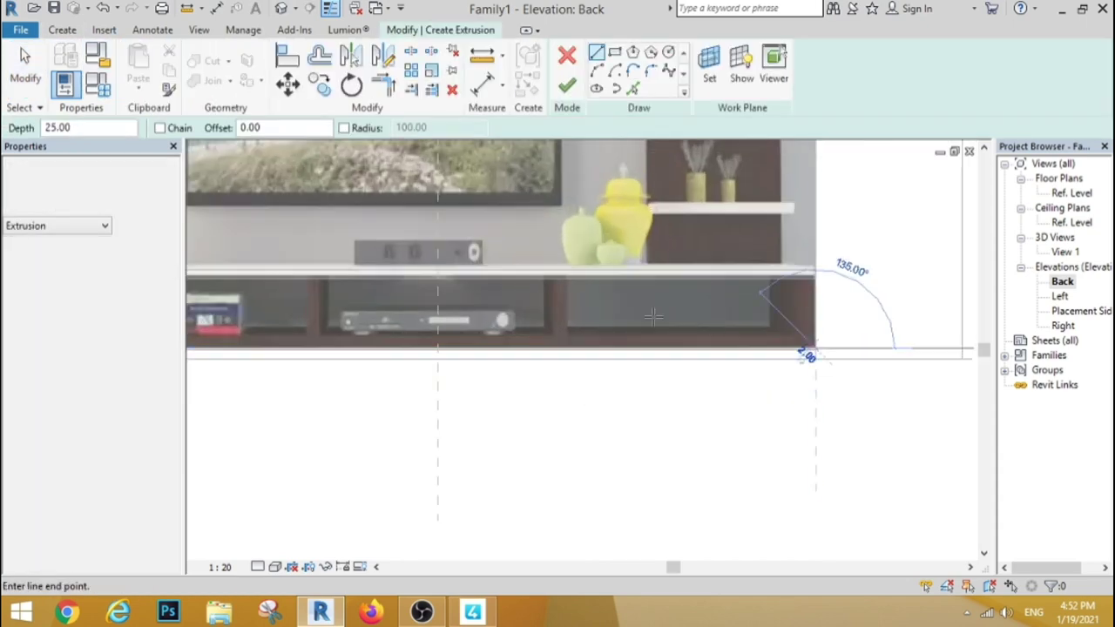
{"action": "key", "text": "Escape"}
Draw a small rectangle at the unit's lower-left corner and a narrow upright end-panel rectangle.
{"action": "left_click", "coordinate": [614, 52]}
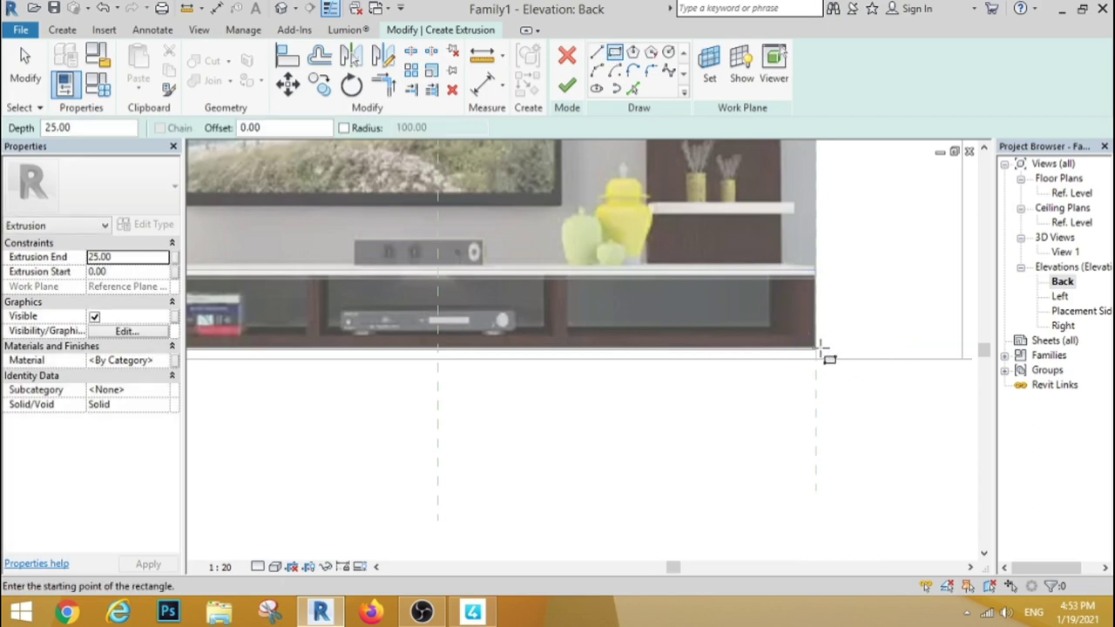
{"action": "left_click", "coordinate": [816, 349]}
{"action": "scroll", "coordinate": [740, 331], "scroll_direction": "down", "scroll_amount": 1}
{"action": "scroll", "coordinate": [442, 331], "scroll_direction": "up", "scroll_amount": 3}
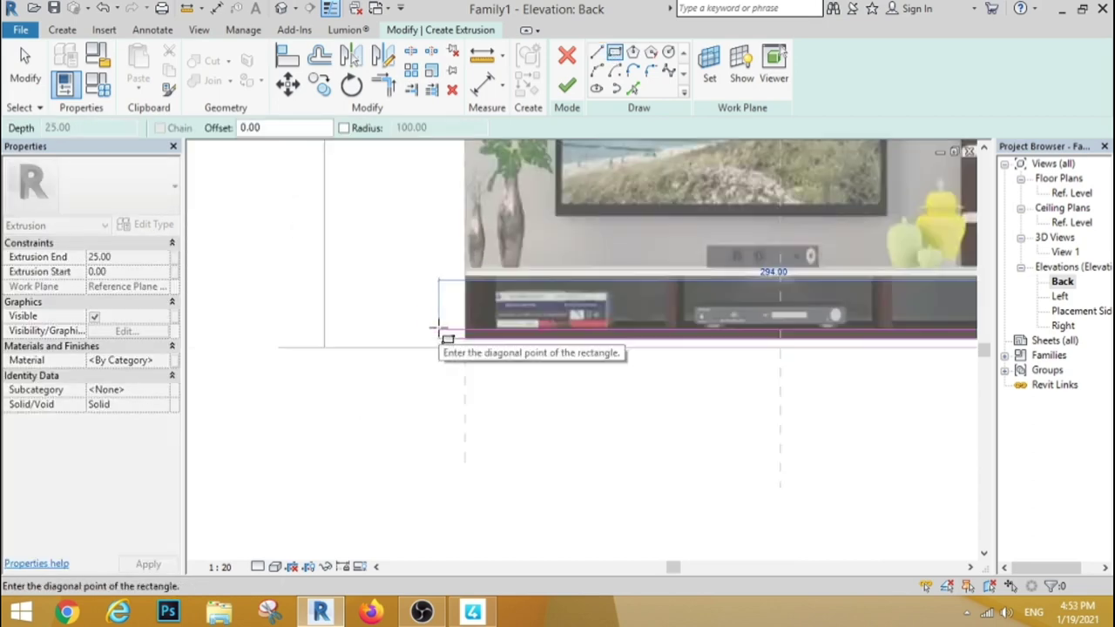
{"action": "scroll", "coordinate": [468, 329], "scroll_direction": "up", "scroll_amount": 3}
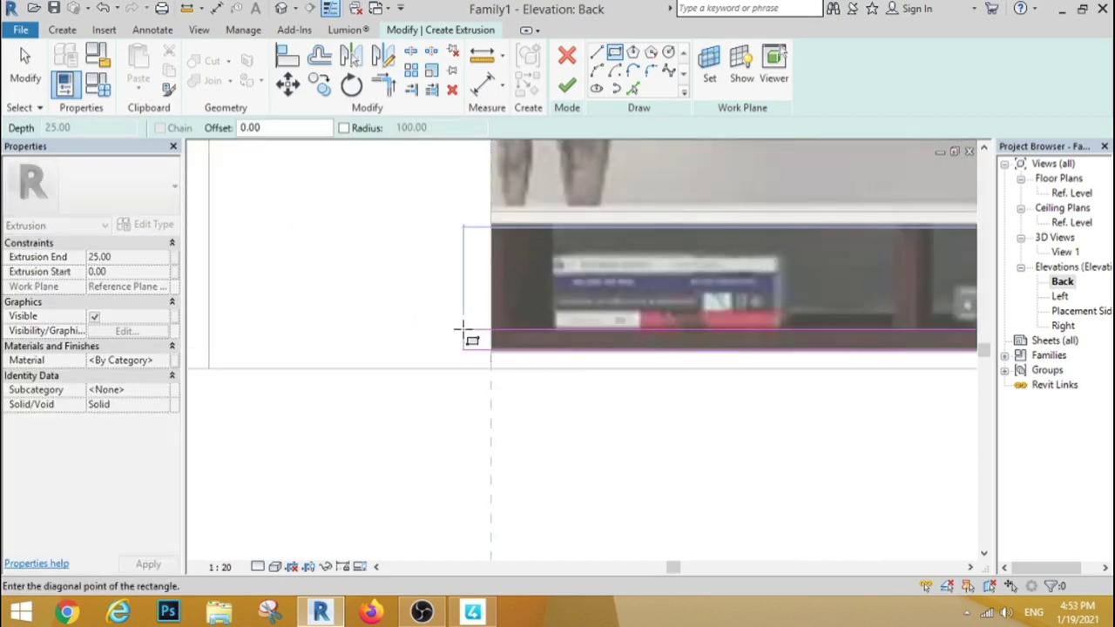
{"action": "left_click", "coordinate": [464, 331]}
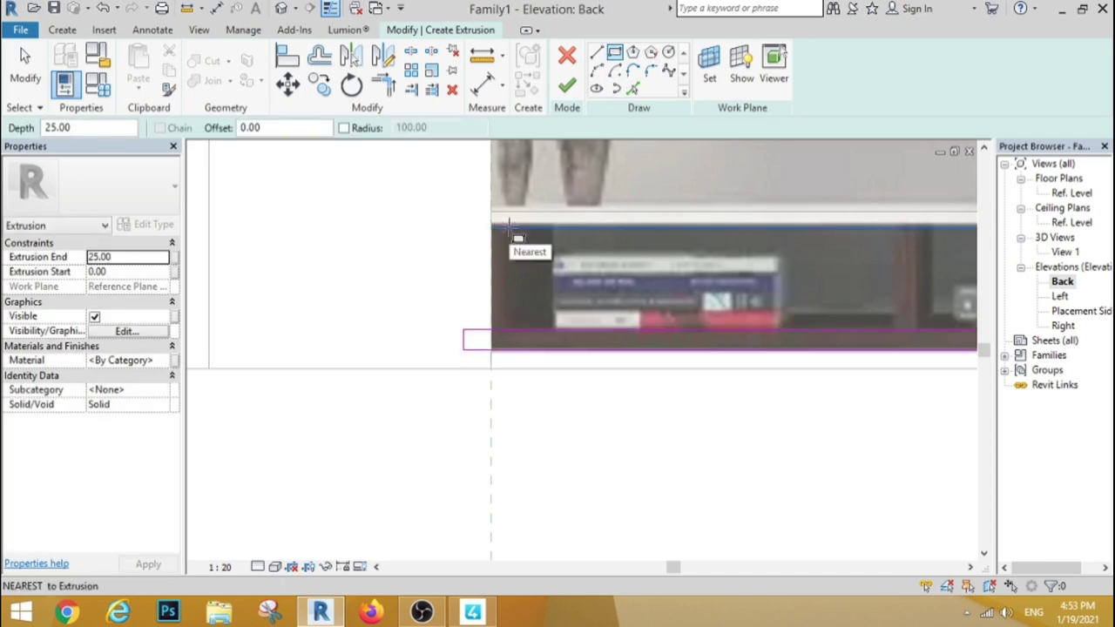
{"action": "left_click", "coordinate": [511, 229]}
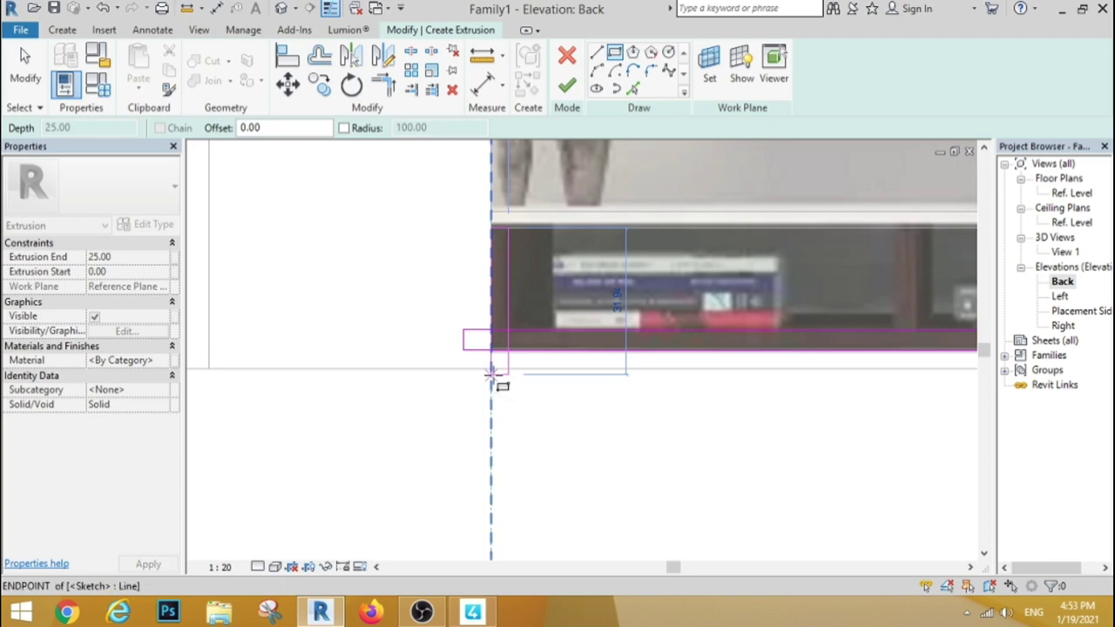
{"action": "left_click", "coordinate": [491, 373]}
{"action": "key", "text": "Escape"}
{"action": "key", "text": "Escape"}
Copy the narrow upright rectangle to the middle divider.
{"action": "left_click_drag", "start_coordinate": [468, 164], "coordinate": [557, 427]}
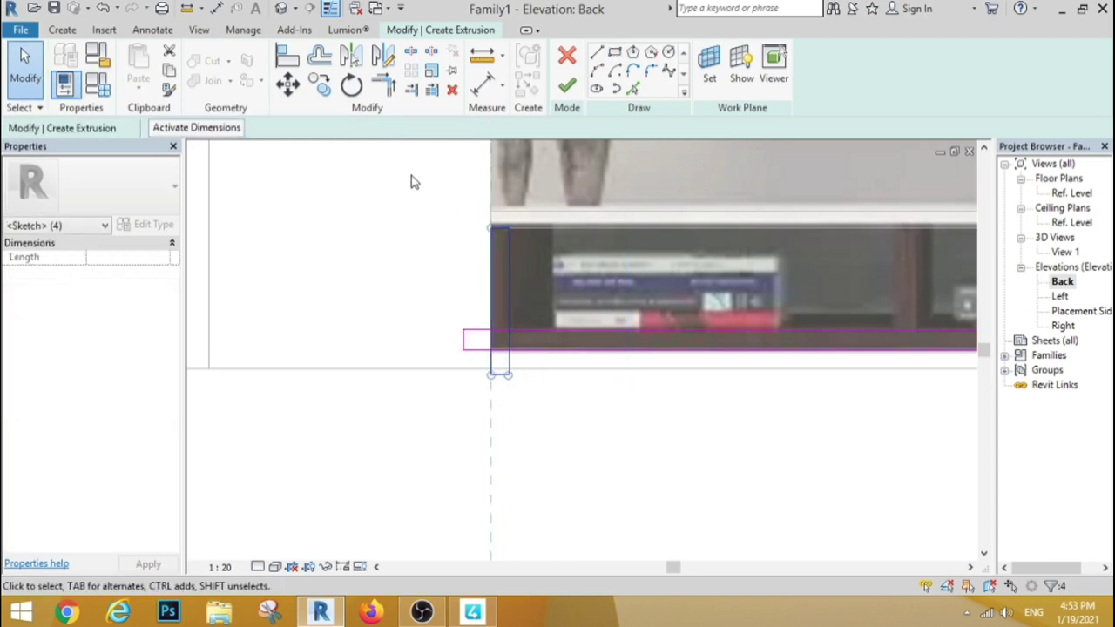
{"action": "key", "text": "c"}
{"action": "key", "text": "o"}
{"action": "middle_click_drag", "start_coordinate": [506, 372], "coordinate": [456, 316]}
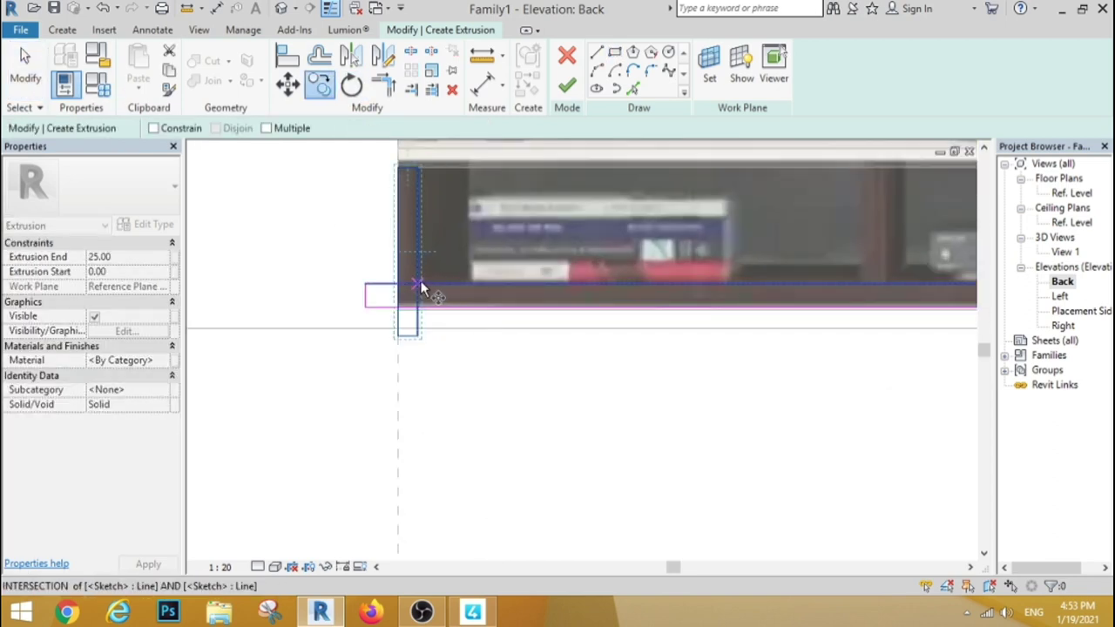
{"action": "left_click", "coordinate": [420, 288]}
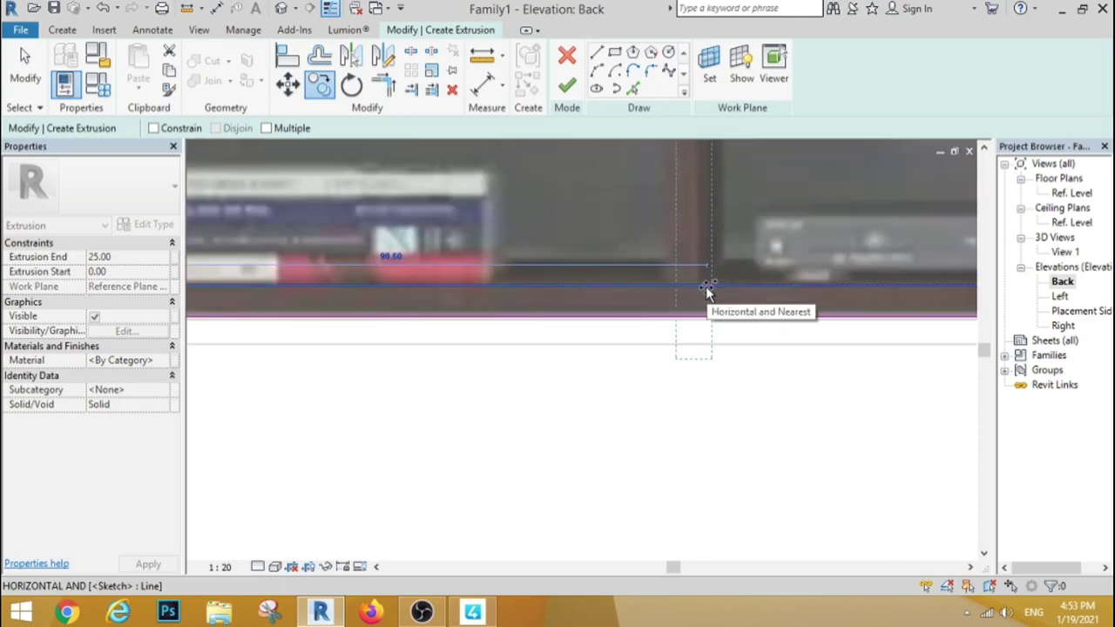
{"action": "left_click", "coordinate": [706, 288]}
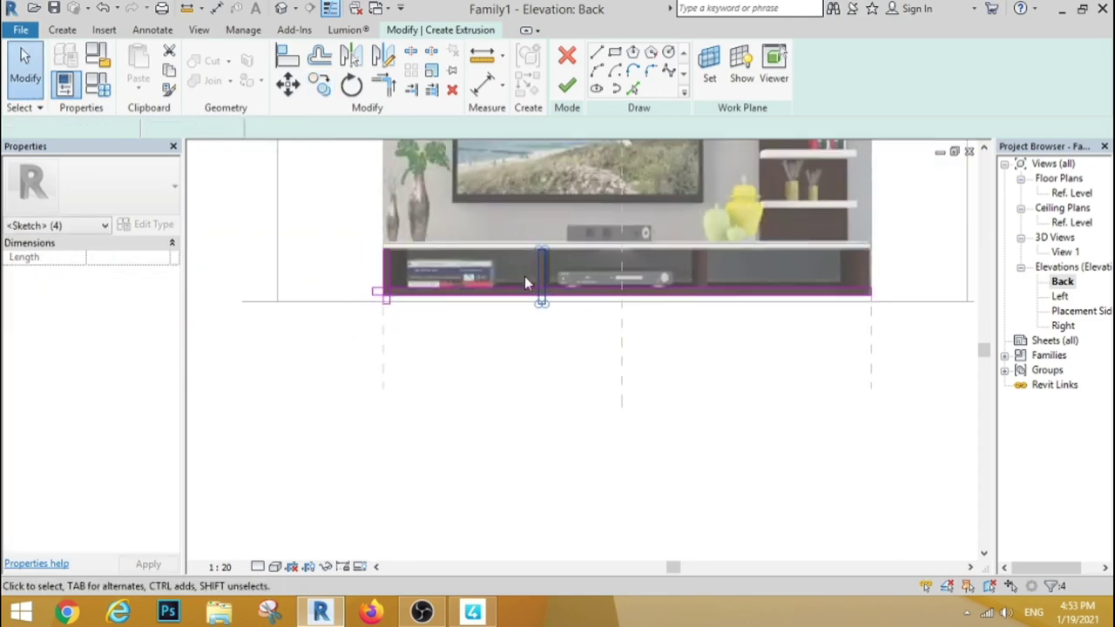
Copy the upright rectangle again to the cabinet's right end.
{"action": "left_click_drag", "start_coordinate": [490, 211], "coordinate": [622, 390]}
{"action": "left_click", "coordinate": [320, 85]}
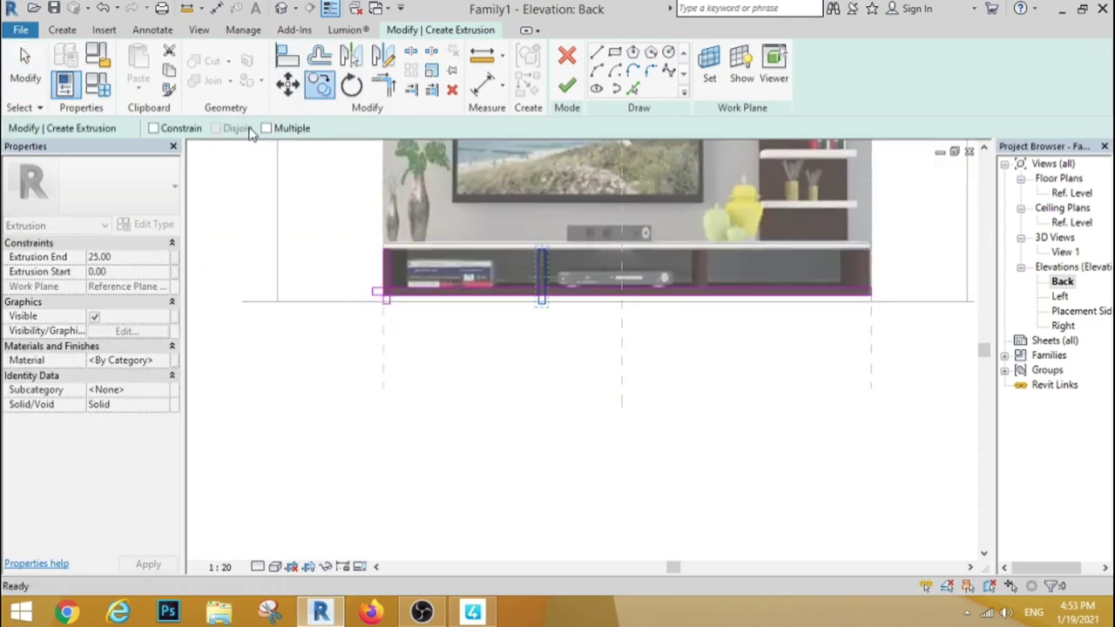
{"action": "scroll", "coordinate": [556, 273], "scroll_direction": "up", "scroll_amount": 3}
{"action": "scroll", "coordinate": [552, 288], "scroll_direction": "up", "scroll_amount": 3}
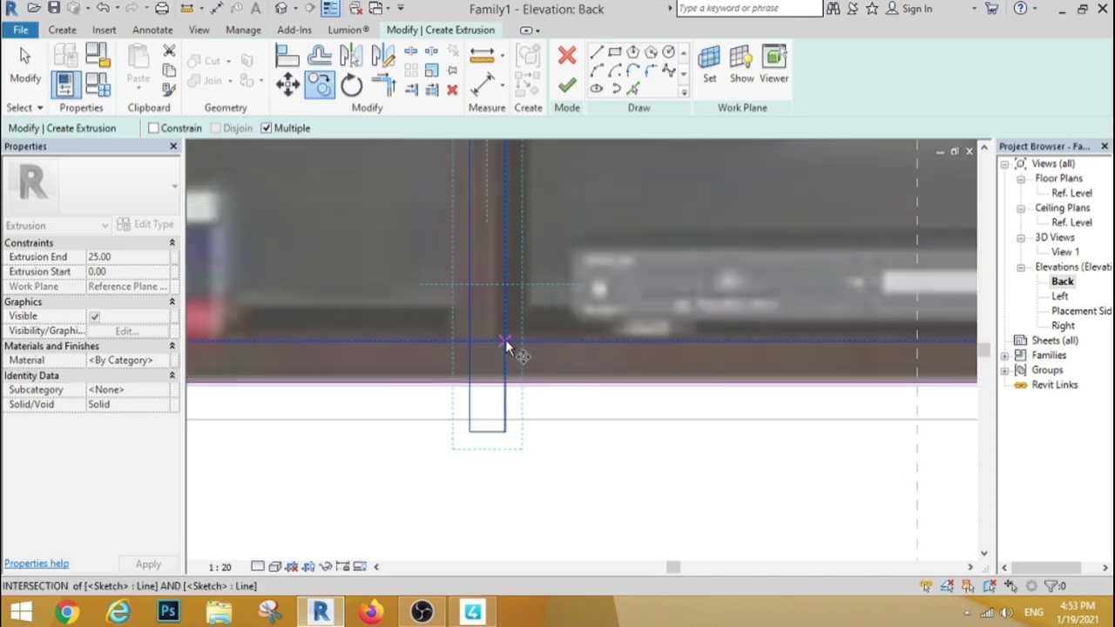
{"action": "left_click", "coordinate": [505, 339]}
{"action": "scroll", "coordinate": [673, 302], "scroll_direction": "down", "scroll_amount": 1}
{"action": "scroll", "coordinate": [699, 299], "scroll_direction": "up", "scroll_amount": 2}
{"action": "scroll", "coordinate": [691, 344], "scroll_direction": "up", "scroll_amount": 1}
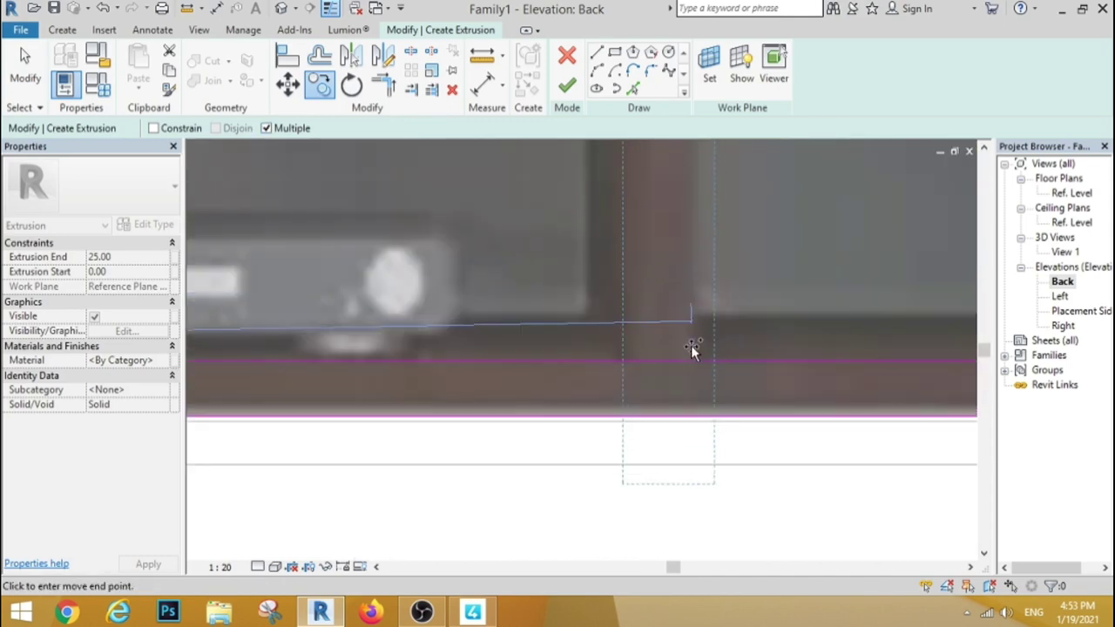
{"action": "scroll", "coordinate": [685, 369], "scroll_direction": "down", "scroll_amount": 1}
{"action": "scroll", "coordinate": [497, 323], "scroll_direction": "down", "scroll_amount": 2}
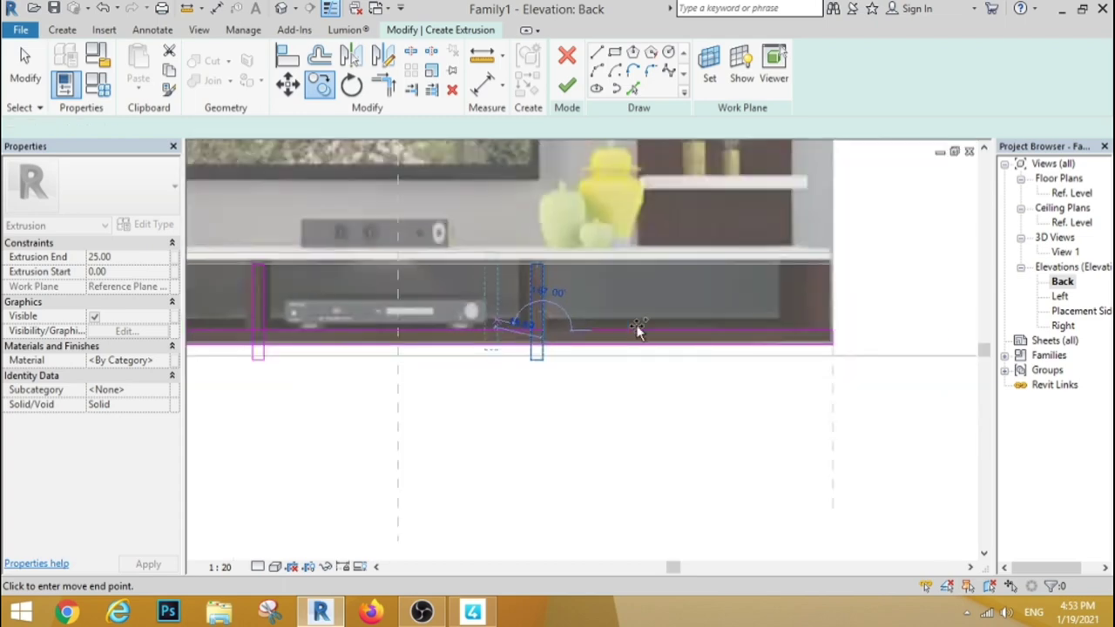
{"action": "scroll", "coordinate": [819, 326], "scroll_direction": "up", "scroll_amount": 2}
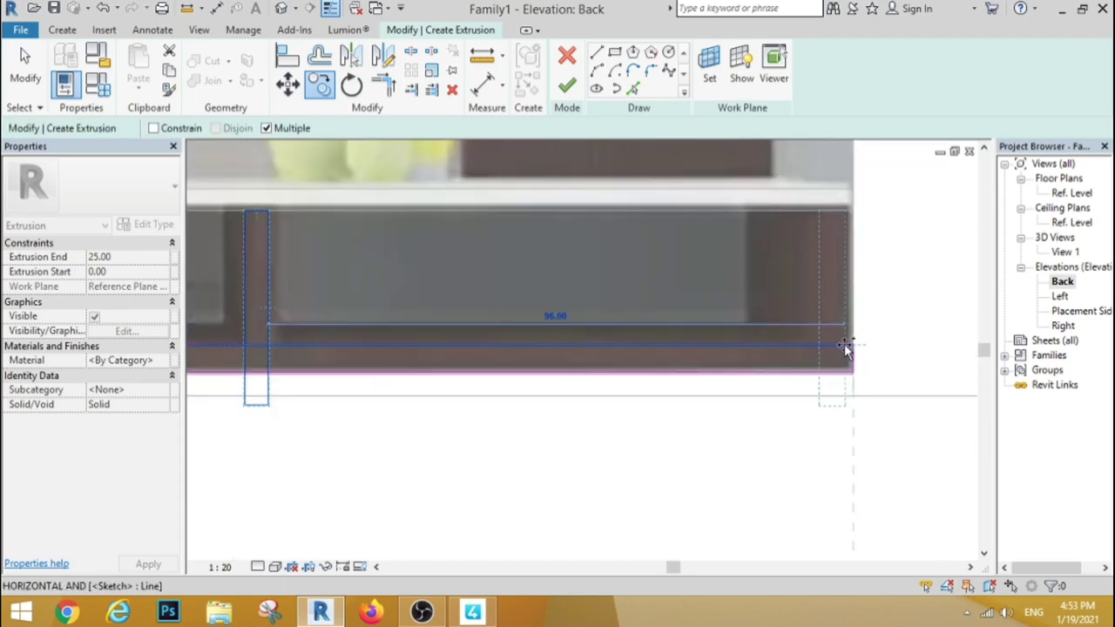
{"action": "left_click", "coordinate": [852, 346]}
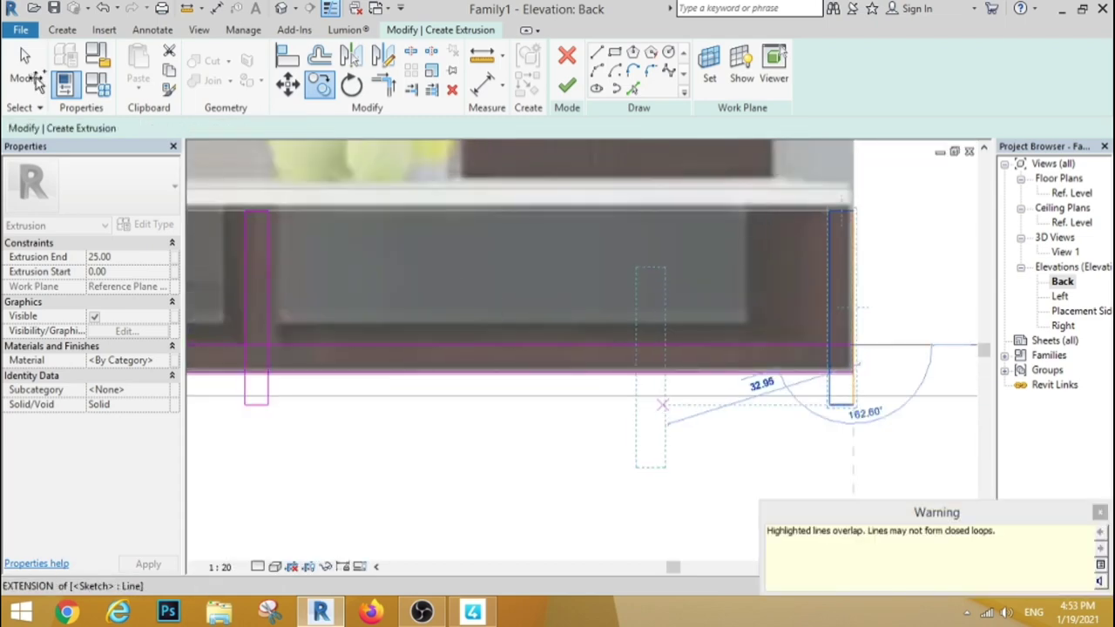
{"action": "key", "text": "Escape"}
Delete the overlapping vertical sketch line near the right end.
{"action": "scroll", "coordinate": [853, 381], "scroll_direction": "up", "scroll_amount": 2}
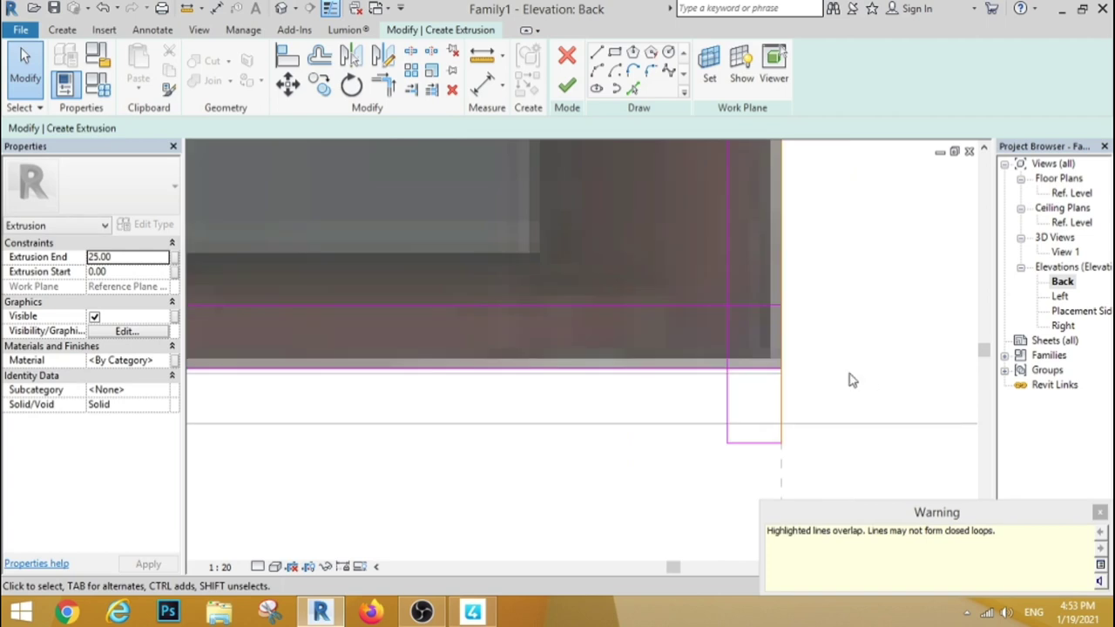
{"action": "left_click", "coordinate": [779, 349]}
{"action": "left_click", "coordinate": [452, 91]}
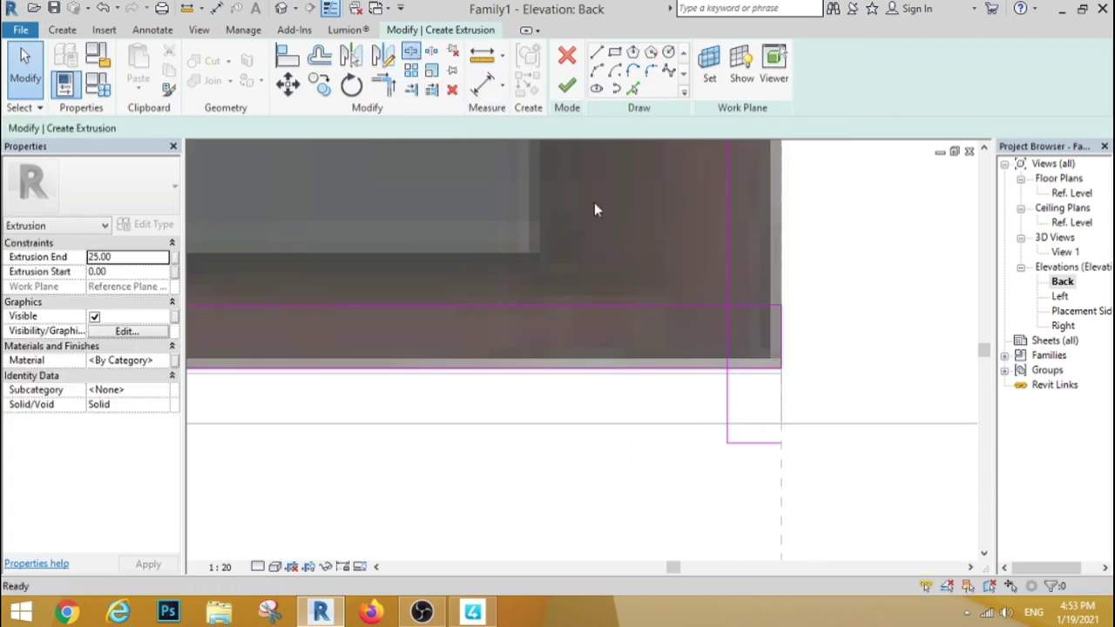
{"action": "key", "text": "s"}
{"action": "key", "text": "l"}
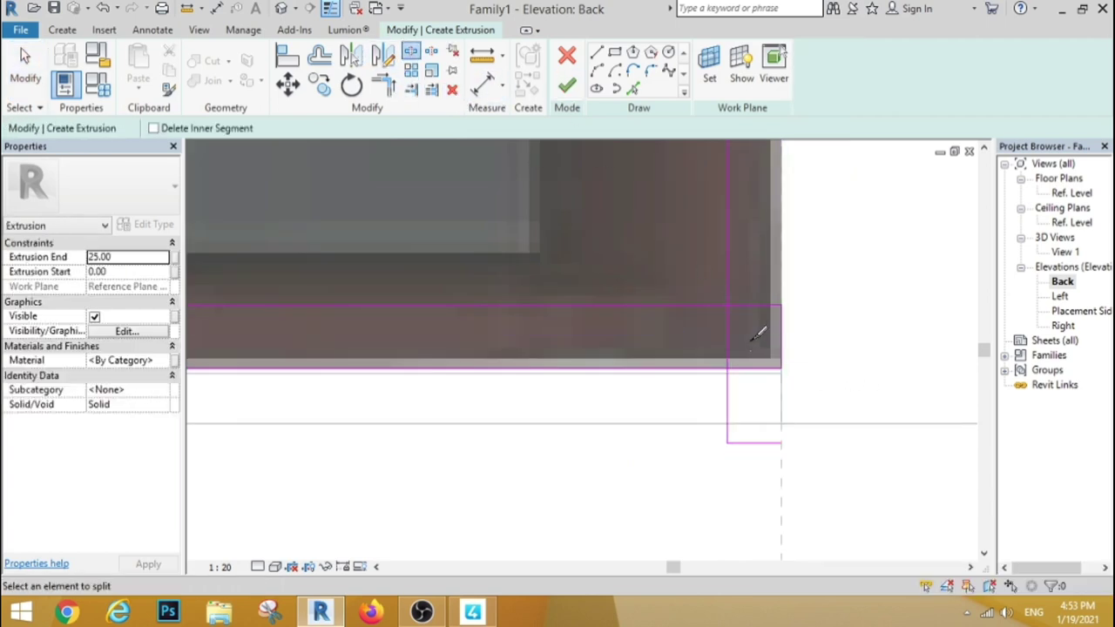
Split the bottom sketch line at the divider's edge.
{"action": "scroll", "coordinate": [443, 350], "scroll_direction": "down", "scroll_amount": 2}
{"action": "scroll", "coordinate": [442, 350], "scroll_direction": "up", "scroll_amount": 2}
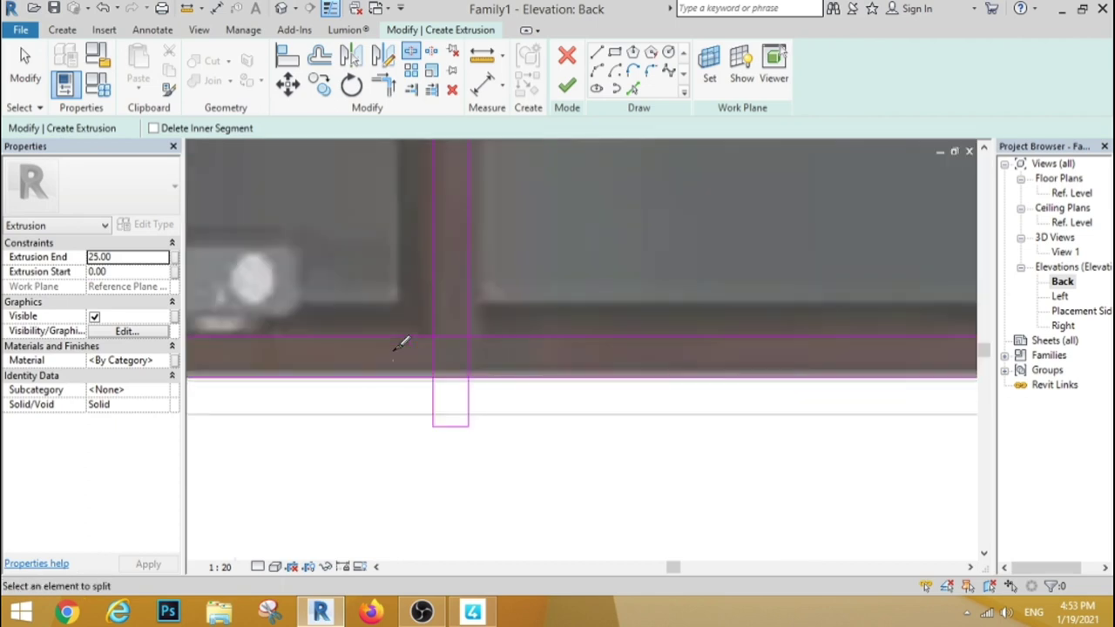
{"action": "scroll", "coordinate": [443, 352], "scroll_direction": "up", "scroll_amount": 1}
{"action": "scroll", "coordinate": [489, 364], "scroll_direction": "down", "scroll_amount": 1}
{"action": "scroll", "coordinate": [523, 352], "scroll_direction": "down", "scroll_amount": 1}
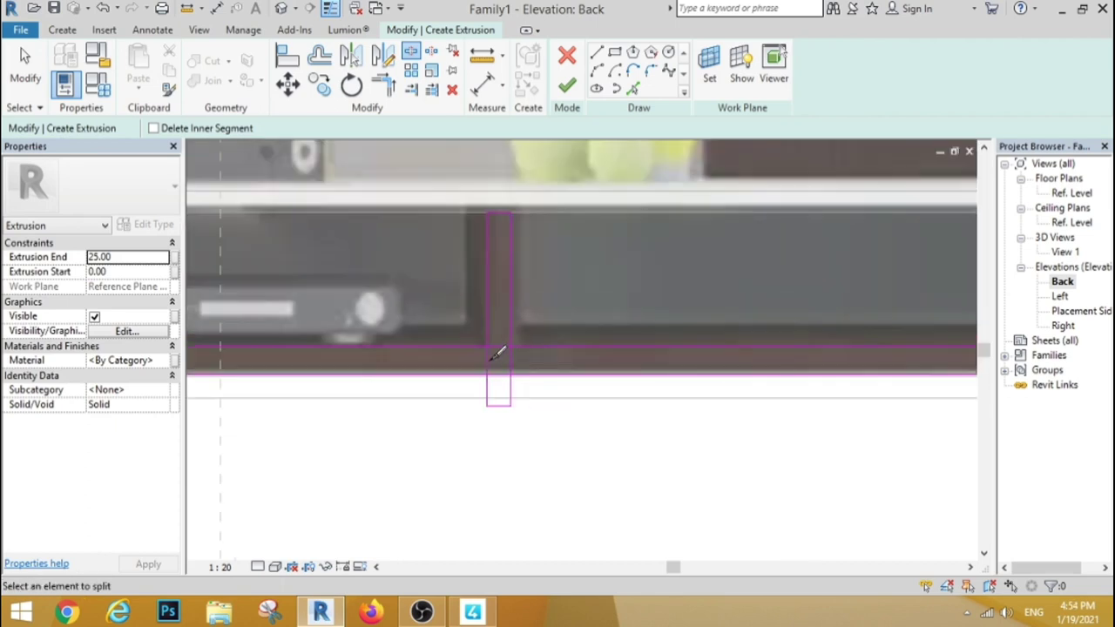
{"action": "key", "text": "s"}
{"action": "key", "text": "l"}
{"action": "scroll", "coordinate": [560, 368], "scroll_direction": "down", "scroll_amount": 2}
{"action": "scroll", "coordinate": [572, 368], "scroll_direction": "down", "scroll_amount": 1}
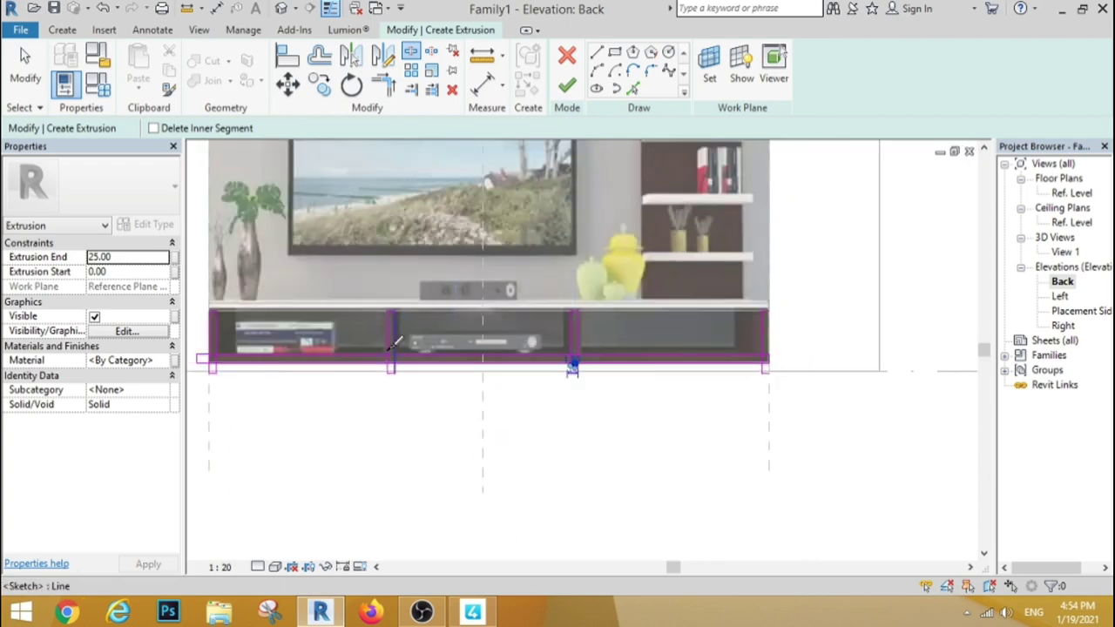
{"action": "scroll", "coordinate": [394, 357], "scroll_direction": "up", "scroll_amount": 4}
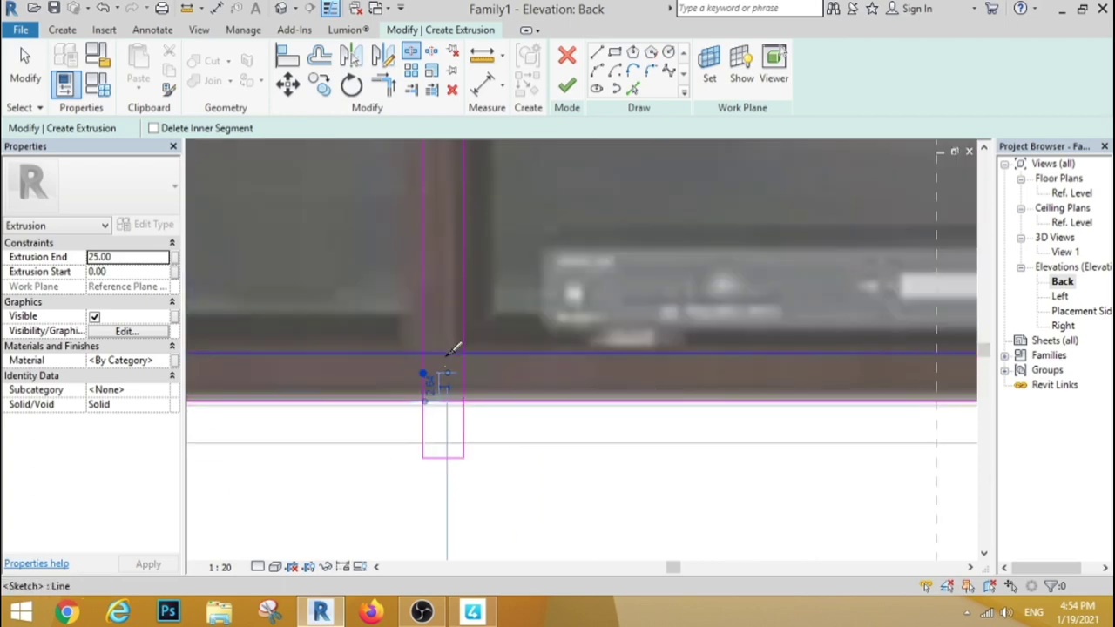
{"action": "left_click", "coordinate": [447, 353]}
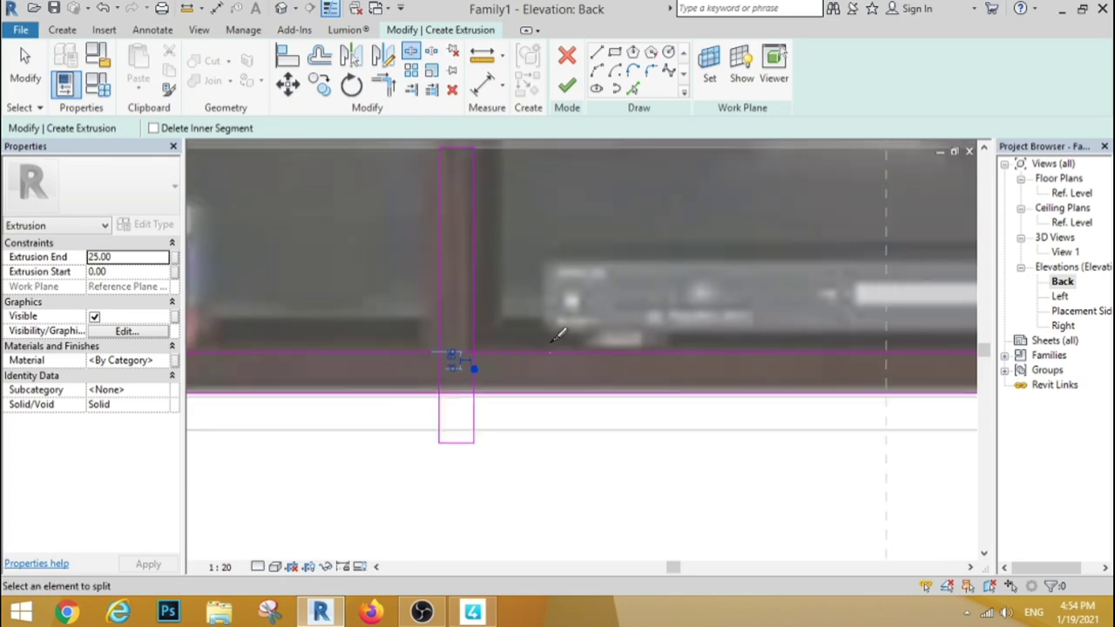
Split the vertical line at the corner, then pick the horizontal line for Trim/Extend to Corner.
{"action": "scroll", "coordinate": [433, 340], "scroll_direction": "down", "scroll_amount": 3}
{"action": "scroll", "coordinate": [319, 333], "scroll_direction": "up", "scroll_amount": 4}
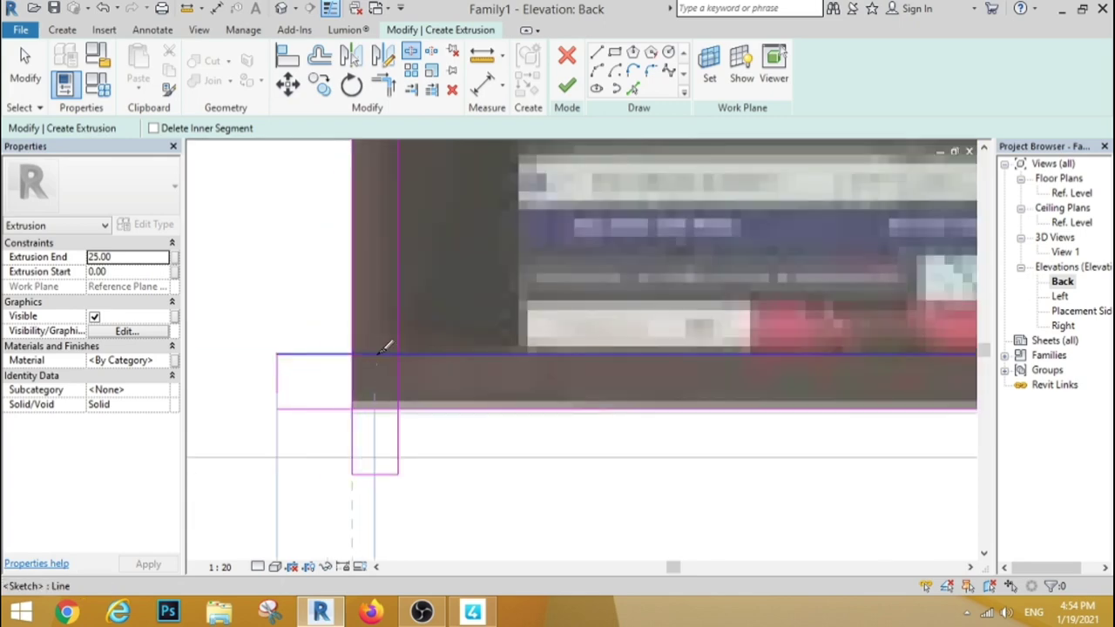
{"action": "left_click", "coordinate": [397, 382]}
{"action": "left_click", "coordinate": [33, 91]}
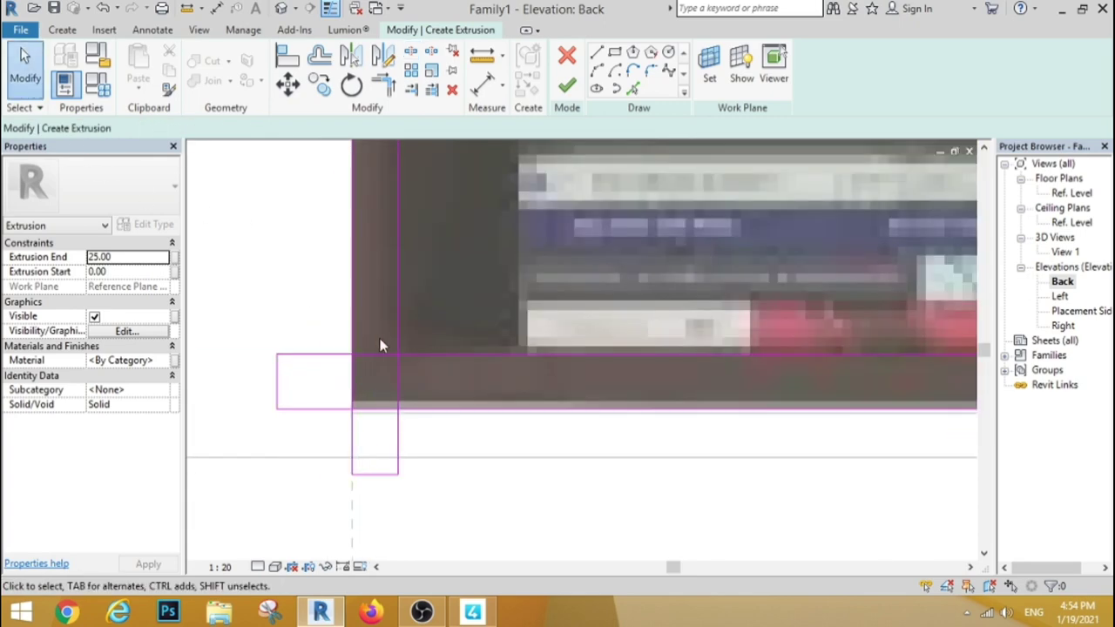
{"action": "left_click", "coordinate": [384, 85]}
{"action": "left_click", "coordinate": [452, 354]}
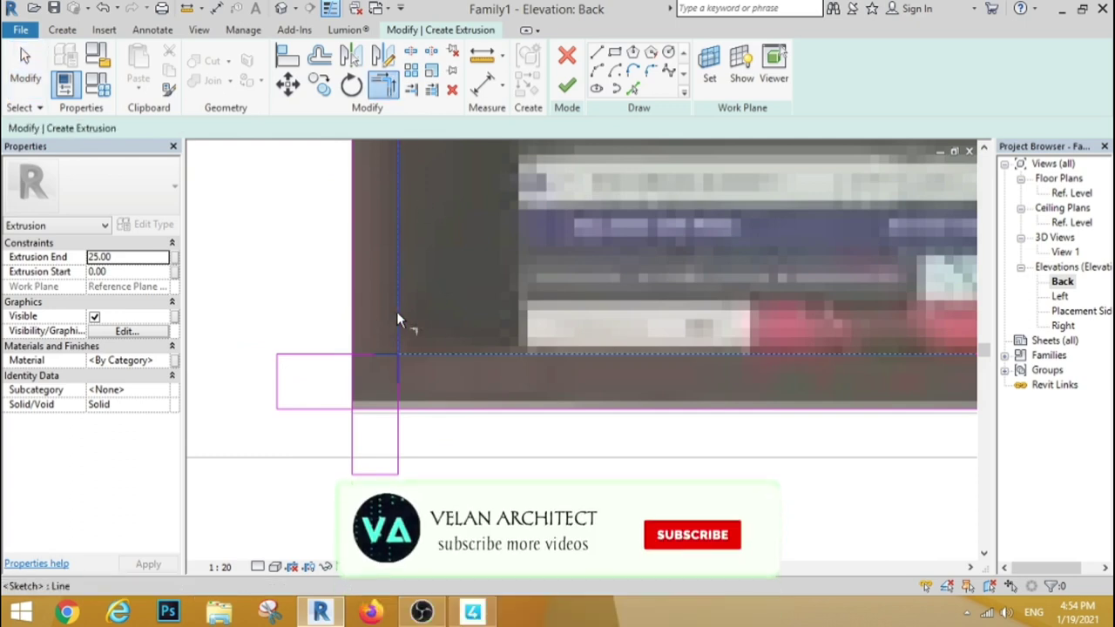
Trim the left leg and bottom strip lines into clean corners.
{"action": "left_click", "coordinate": [396, 319]}
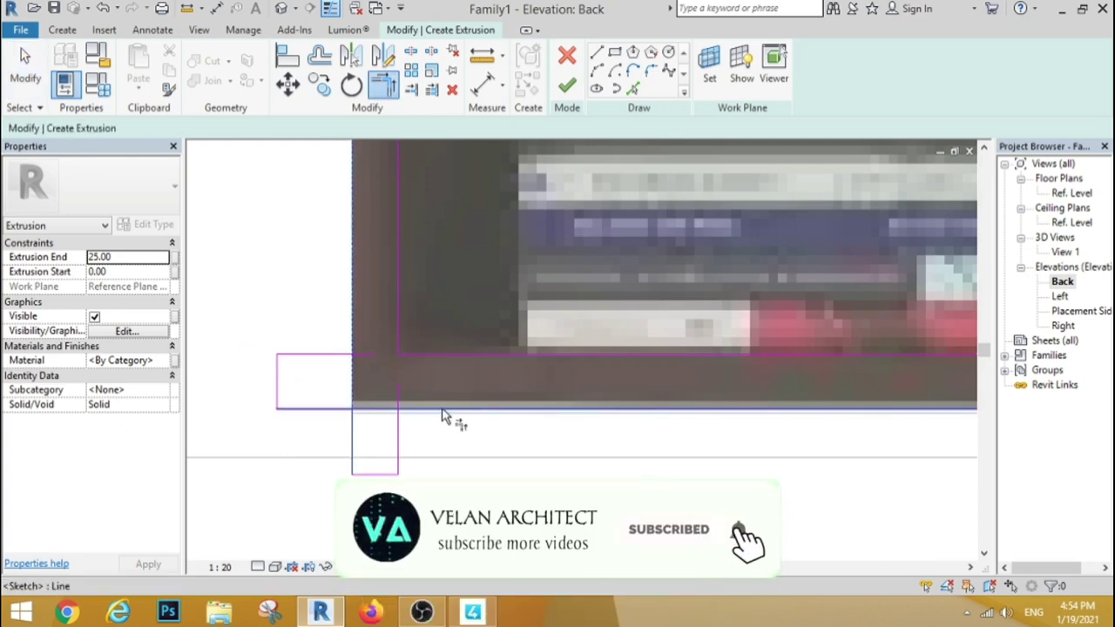
{"action": "scroll", "coordinate": [368, 435], "scroll_direction": "down", "scroll_amount": 3}
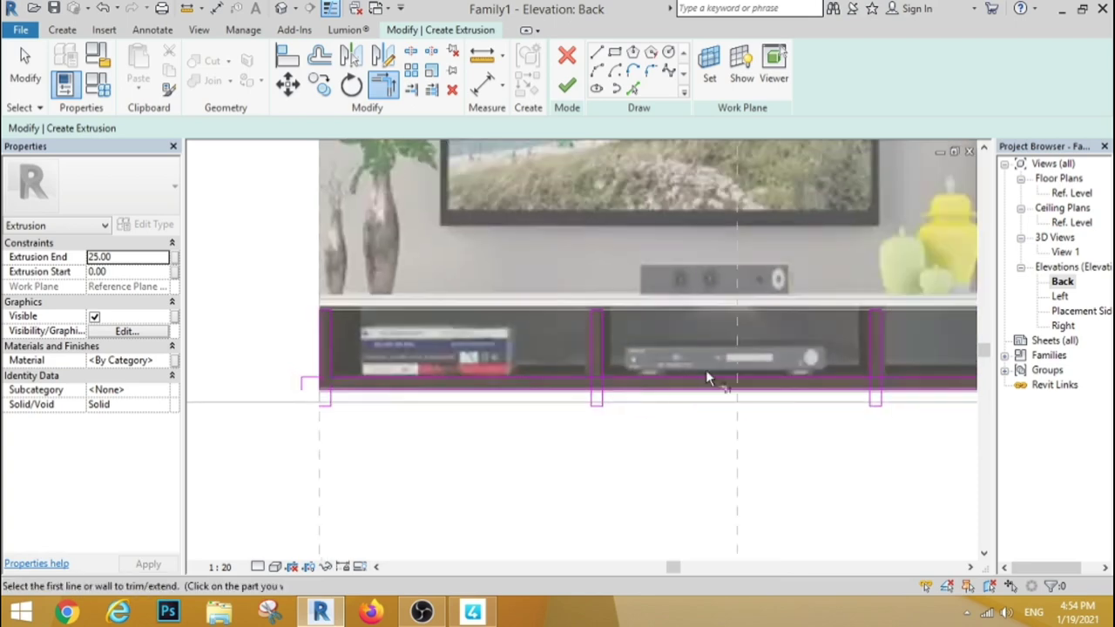
{"action": "scroll", "coordinate": [509, 392], "scroll_direction": "up", "scroll_amount": 5}
{"action": "left_click", "coordinate": [403, 380]}
{"action": "left_click", "coordinate": [430, 358]}
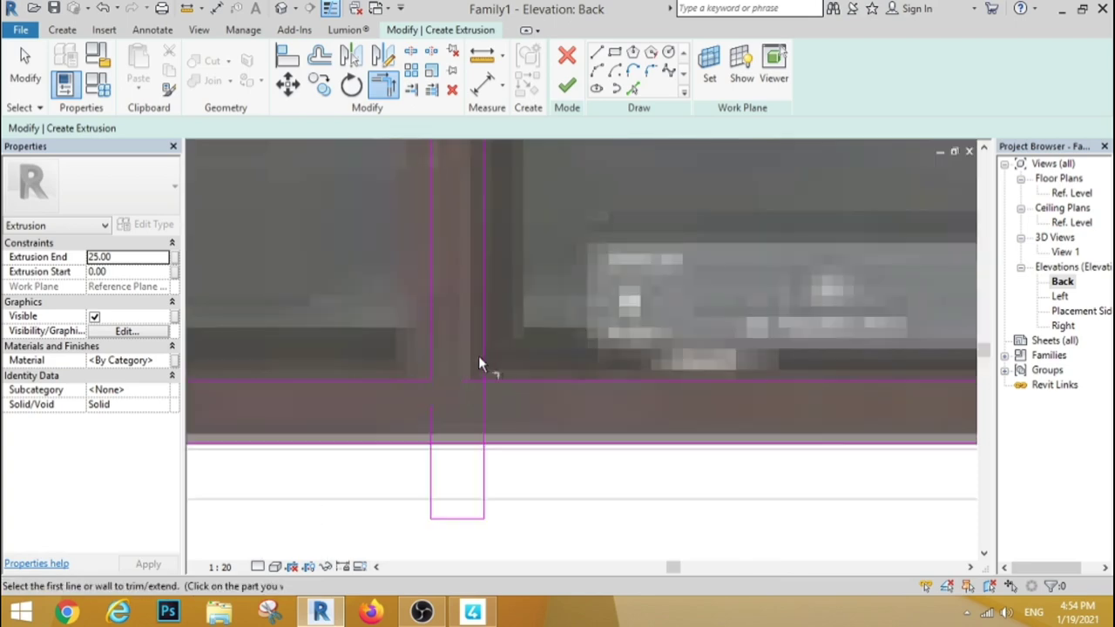
{"action": "left_click", "coordinate": [486, 362]}
{"action": "left_click", "coordinate": [513, 379]}
Trim the right leg and bottom horizontal lines into clean corners.
{"action": "scroll", "coordinate": [434, 361], "scroll_direction": "down", "scroll_amount": 4}
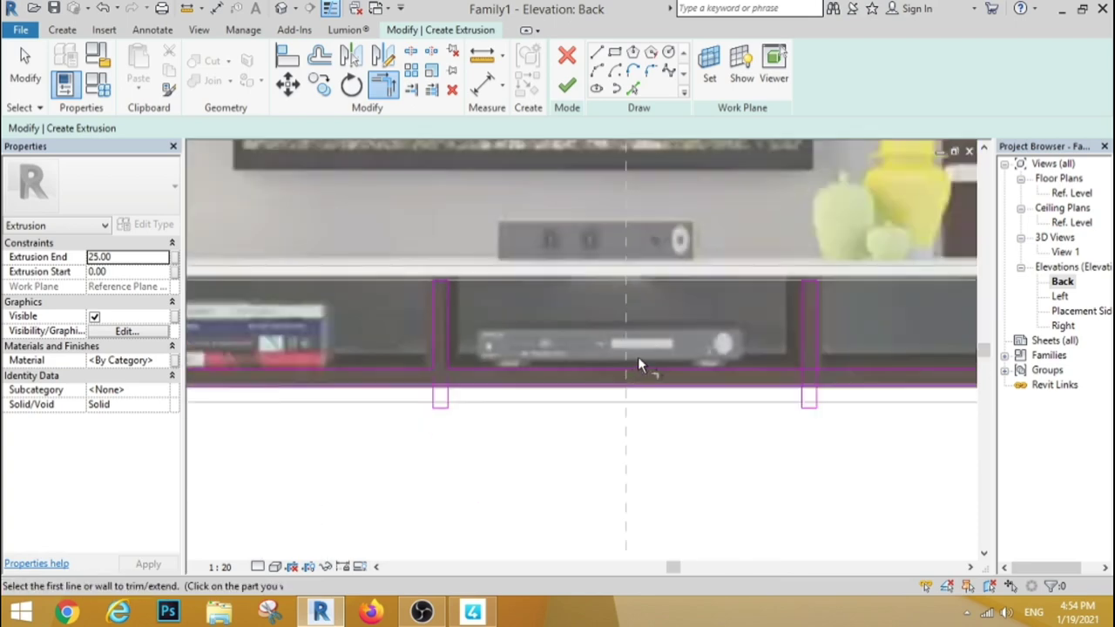
{"action": "scroll", "coordinate": [862, 365], "scroll_direction": "up", "scroll_amount": 2}
{"action": "scroll", "coordinate": [862, 366], "scroll_direction": "up", "scroll_amount": 2}
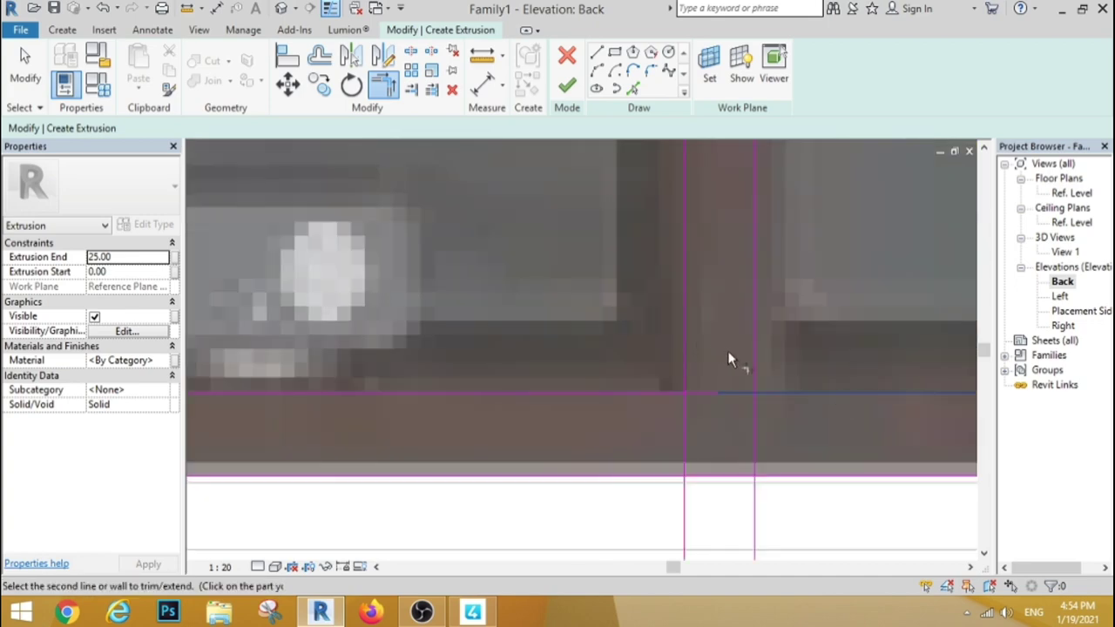
{"action": "left_click", "coordinate": [752, 371]}
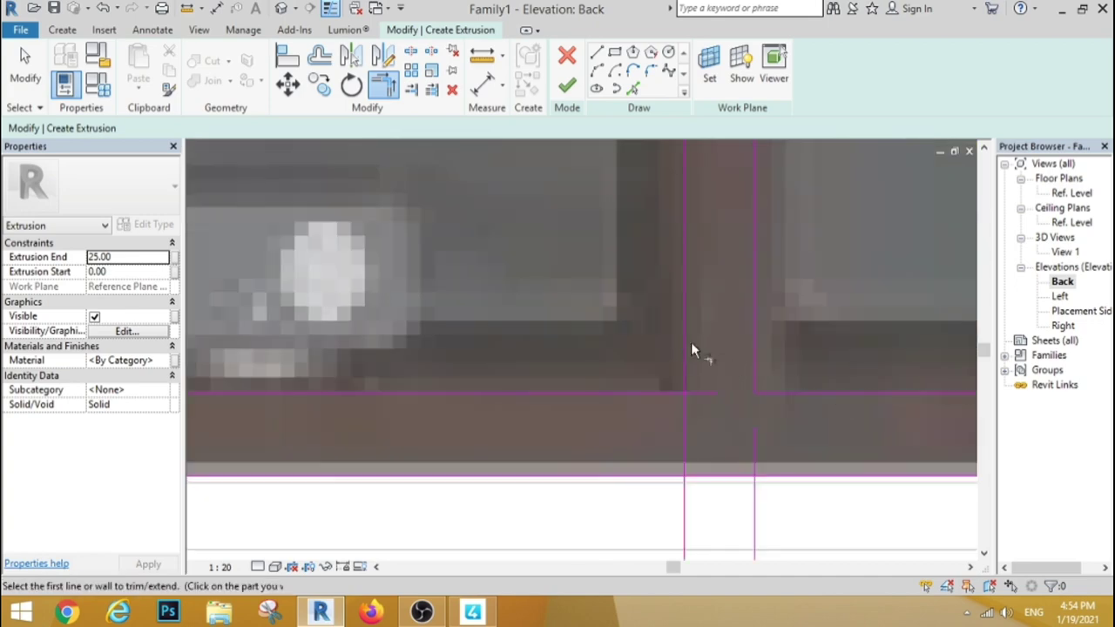
{"action": "scroll", "coordinate": [529, 334], "scroll_direction": "down", "scroll_amount": 3}
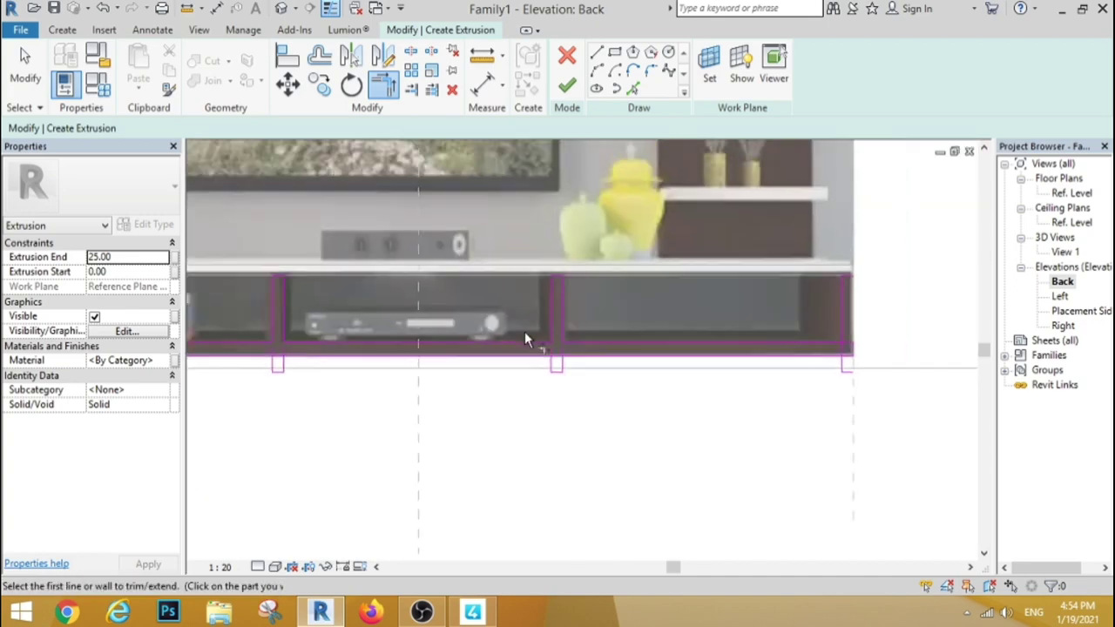
{"action": "scroll", "coordinate": [524, 331], "scroll_direction": "down", "scroll_amount": 2}
{"action": "scroll", "coordinate": [731, 344], "scroll_direction": "up", "scroll_amount": 2}
{"action": "scroll", "coordinate": [659, 337], "scroll_direction": "up", "scroll_amount": 2}
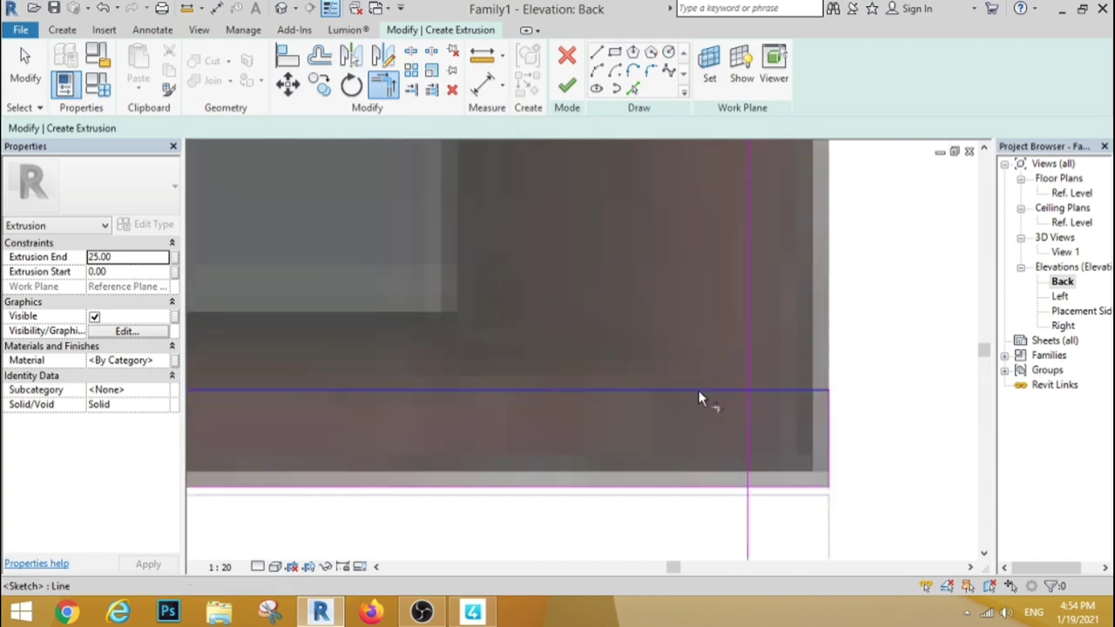
{"action": "left_click", "coordinate": [701, 391]}
{"action": "left_click", "coordinate": [751, 357]}
{"action": "scroll", "coordinate": [750, 353], "scroll_direction": "down", "scroll_amount": 1}
{"action": "scroll", "coordinate": [731, 388], "scroll_direction": "down", "scroll_amount": 2}
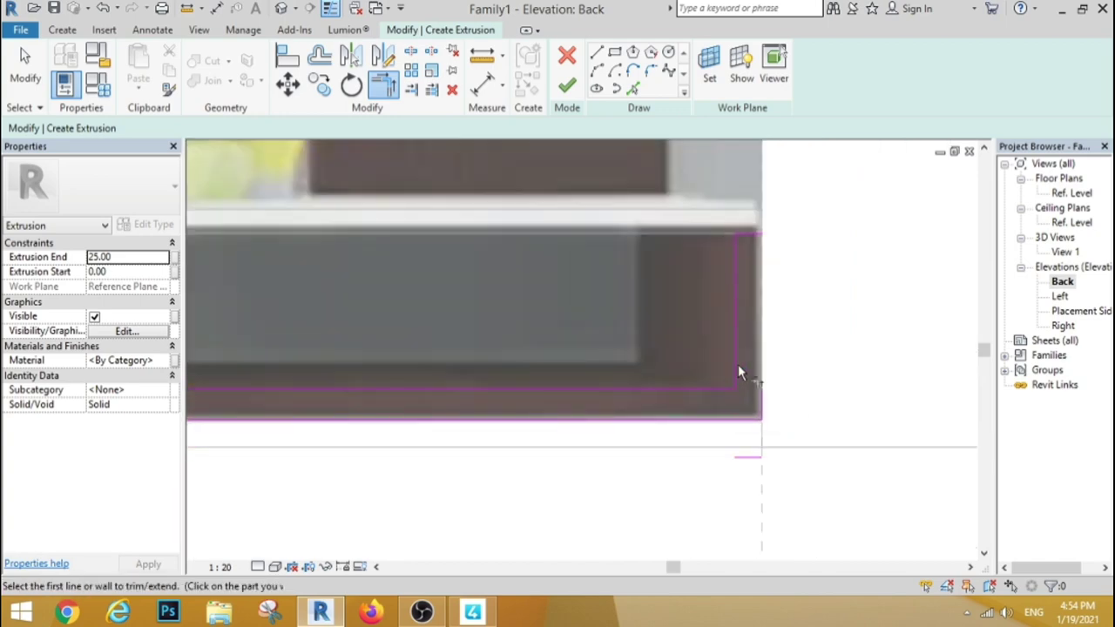
{"action": "left_click", "coordinate": [25, 59]}
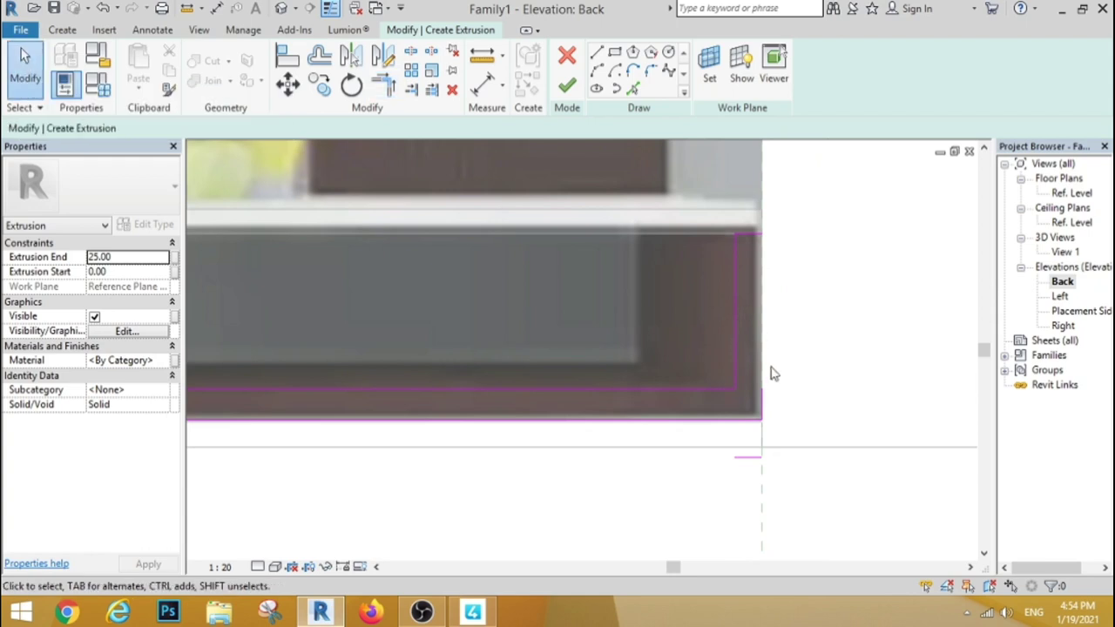
Extend the short vertical sketch line up to the shelf's top edge.
{"action": "left_click", "coordinate": [764, 400]}
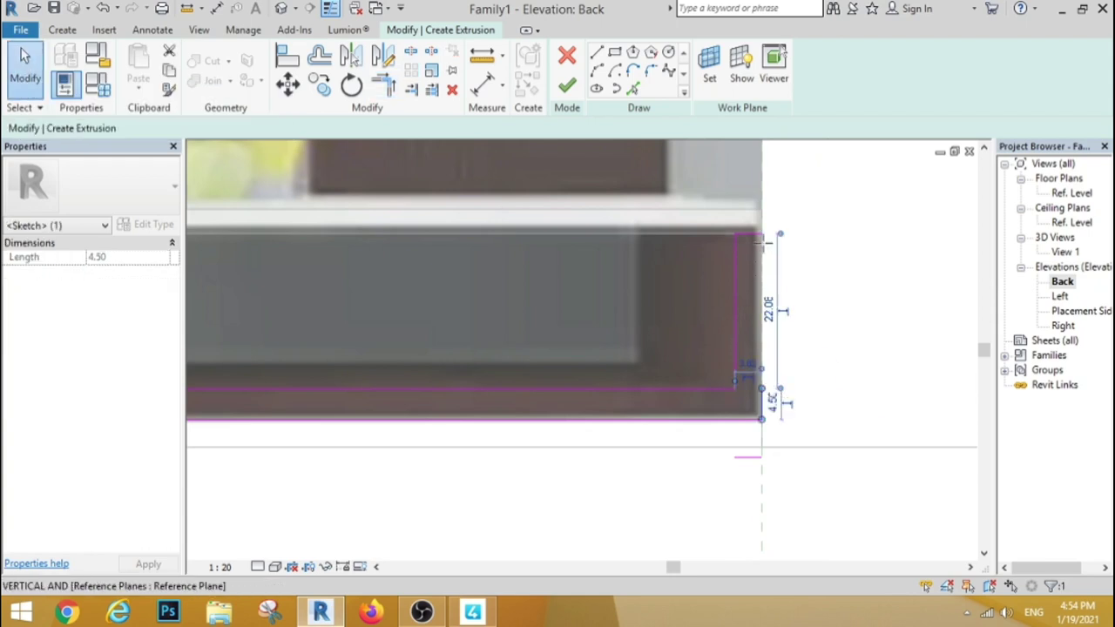
{"action": "left_click_drag", "start_coordinate": [761, 242], "coordinate": [759, 232]}
{"action": "scroll", "coordinate": [827, 351], "scroll_direction": "down", "scroll_amount": 2}
{"action": "scroll", "coordinate": [736, 383], "scroll_direction": "down", "scroll_amount": 1}
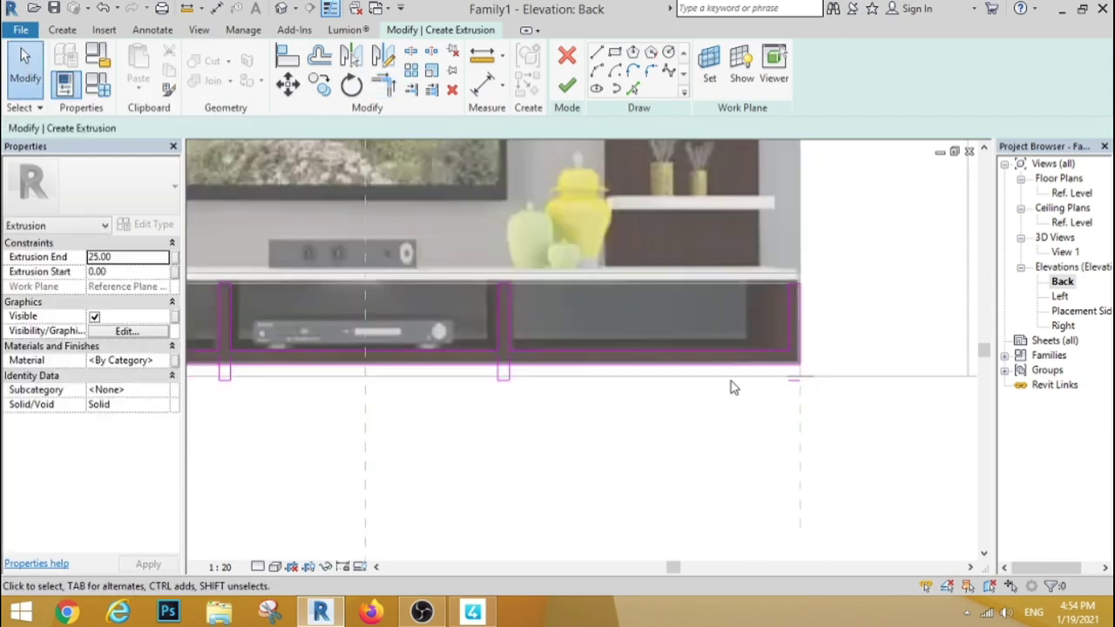
{"action": "left_click", "coordinate": [617, 463]}
{"action": "scroll", "coordinate": [684, 426], "scroll_direction": "down", "scroll_amount": 3}
{"action": "scroll", "coordinate": [343, 386], "scroll_direction": "up", "scroll_amount": 2}
{"action": "scroll", "coordinate": [252, 360], "scroll_direction": "up", "scroll_amount": 2}
{"action": "scroll", "coordinate": [232, 327], "scroll_direction": "up", "scroll_amount": 2}
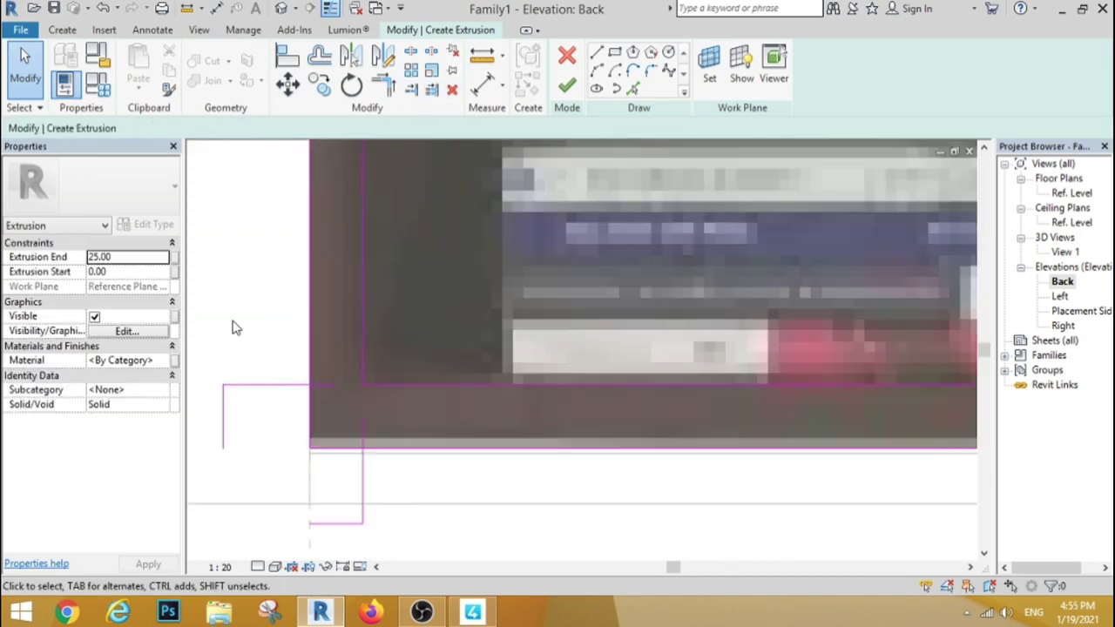
Delete the stray lower-left and corner lines, then finish the extrusion.
{"action": "left_click_drag", "start_coordinate": [299, 524], "coordinate": [300, 525]}
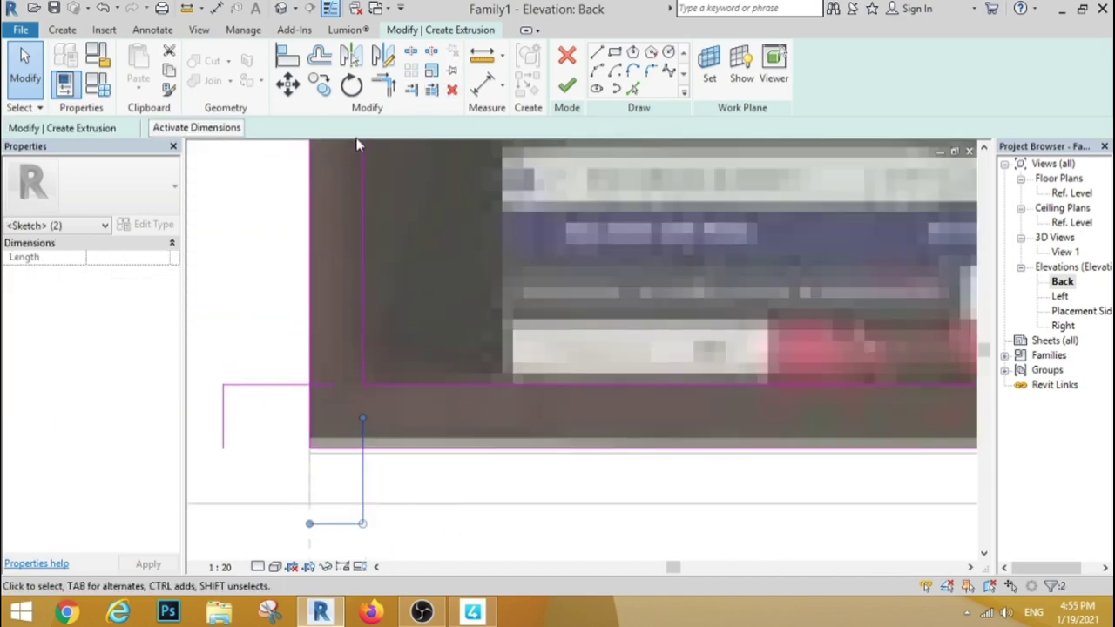
{"action": "left_click", "coordinate": [452, 89]}
{"action": "left_click_drag", "start_coordinate": [249, 319], "coordinate": [211, 461]}
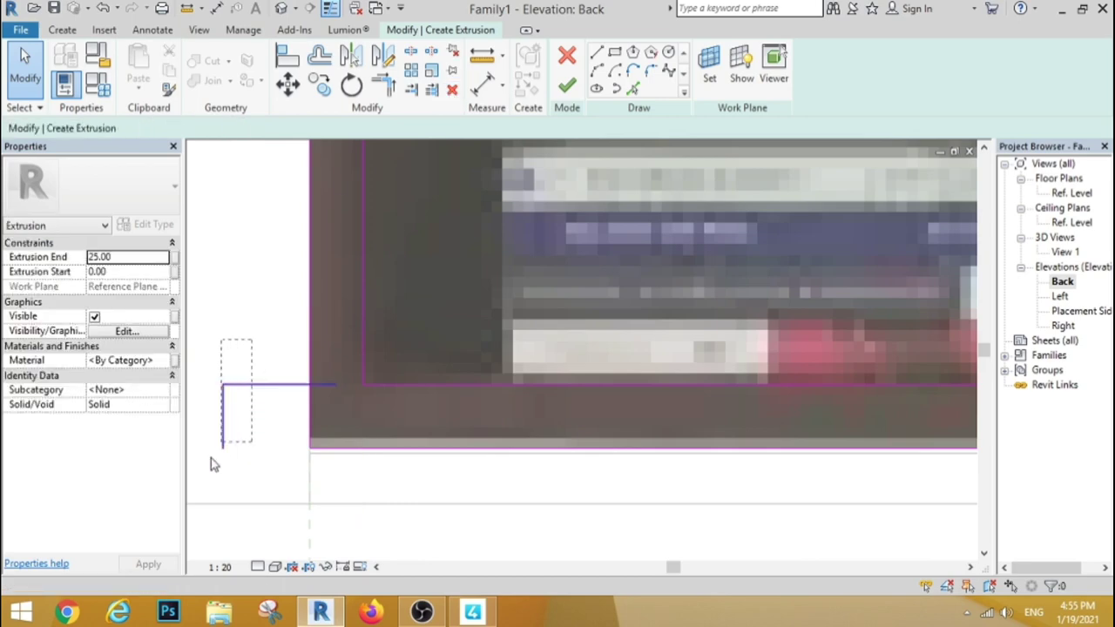
{"action": "left_click", "coordinate": [451, 91]}
{"action": "scroll", "coordinate": [408, 289], "scroll_direction": "down", "scroll_amount": 3}
{"action": "scroll", "coordinate": [407, 289], "scroll_direction": "down", "scroll_amount": 2}
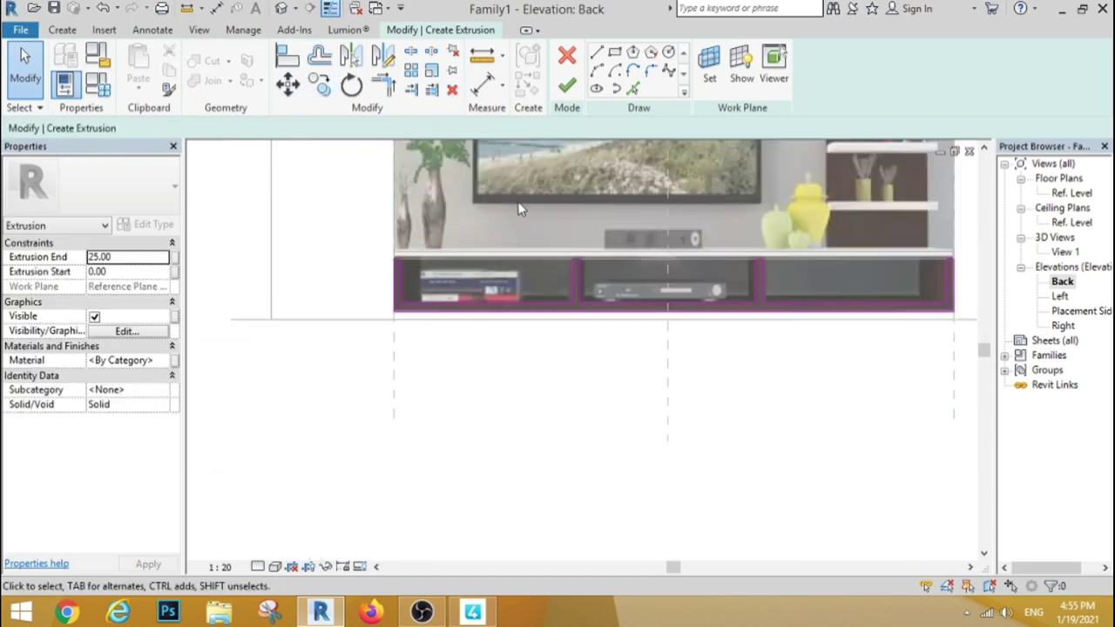
{"action": "left_click", "coordinate": [567, 85]}
Select the TV unit extrusion instead of the reference image and choose Edit Extrusion.
{"action": "left_click", "coordinate": [495, 378]}
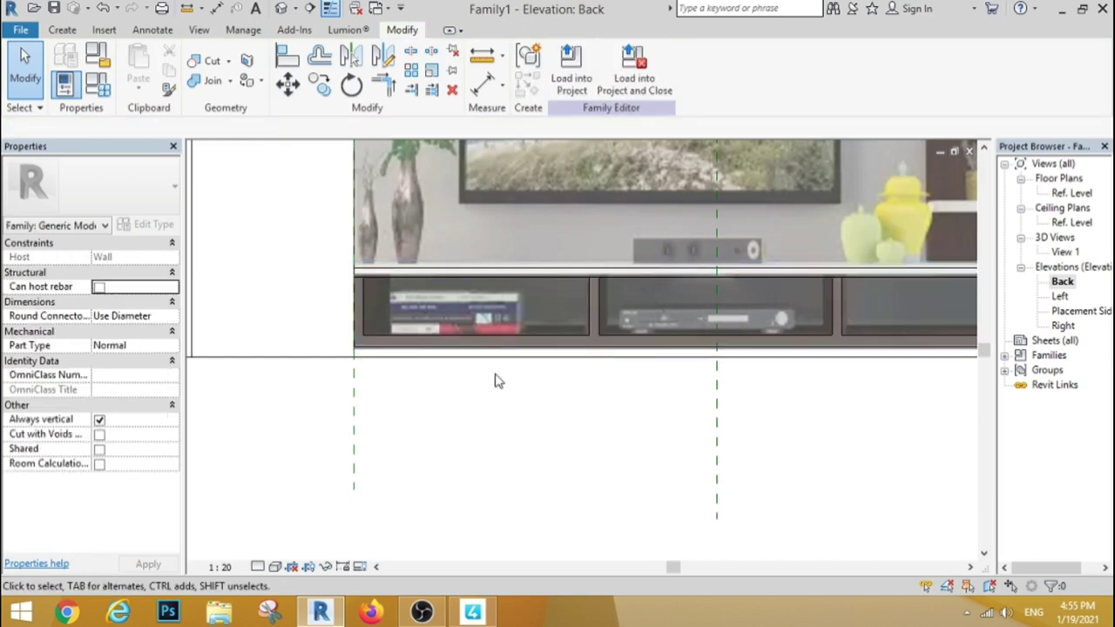
{"action": "scroll", "coordinate": [471, 374], "scroll_direction": "down", "scroll_amount": 2}
{"action": "scroll", "coordinate": [522, 262], "scroll_direction": "up", "scroll_amount": 1}
{"action": "scroll", "coordinate": [644, 270], "scroll_direction": "up", "scroll_amount": 1}
{"action": "scroll", "coordinate": [645, 270], "scroll_direction": "up", "scroll_amount": 2}
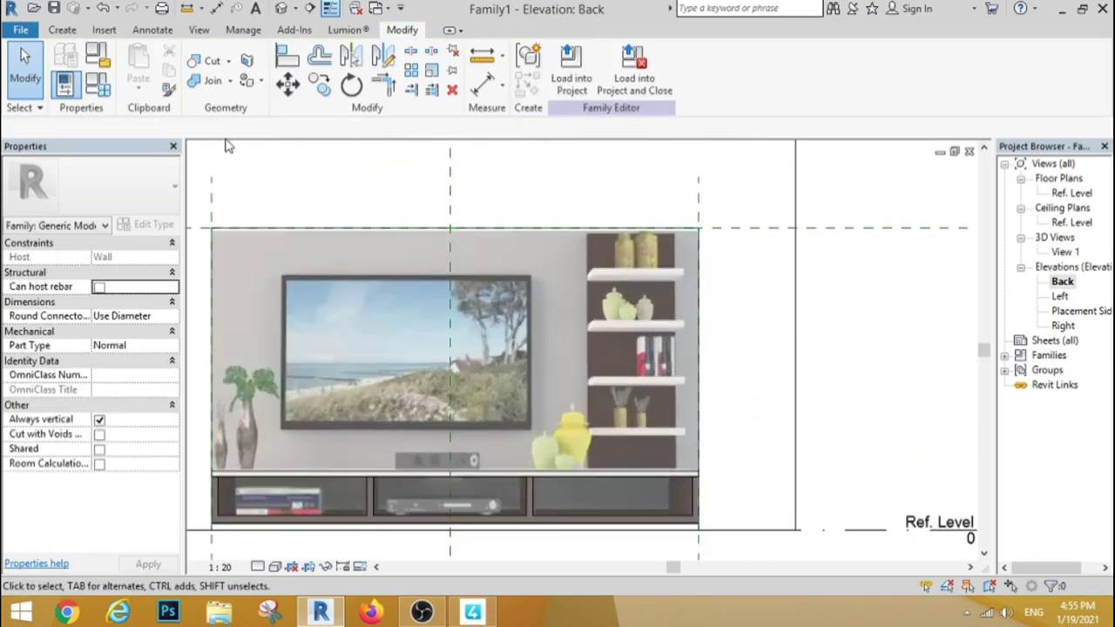
{"action": "left_click", "coordinate": [358, 234]}
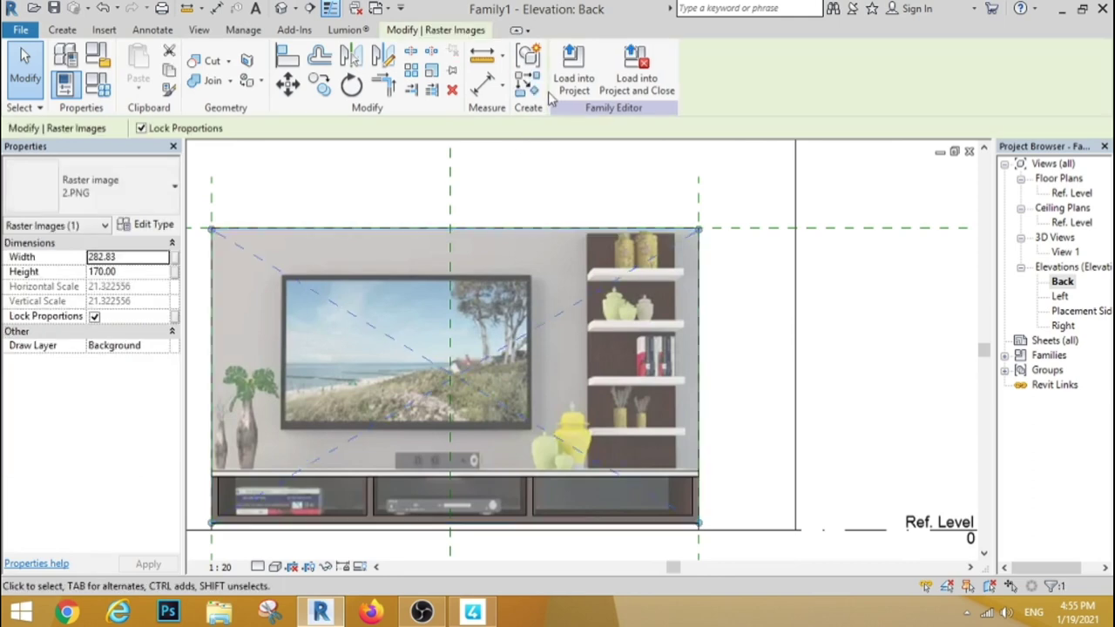
{"action": "left_click", "coordinate": [525, 153]}
{"action": "left_click", "coordinate": [579, 228]}
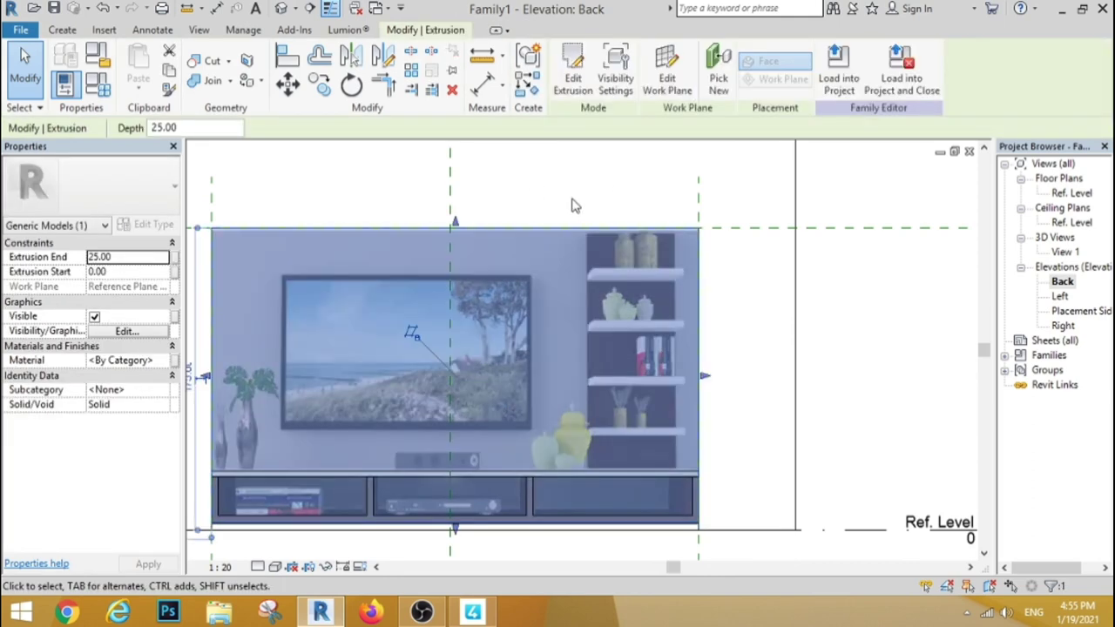
{"action": "left_click", "coordinate": [575, 83]}
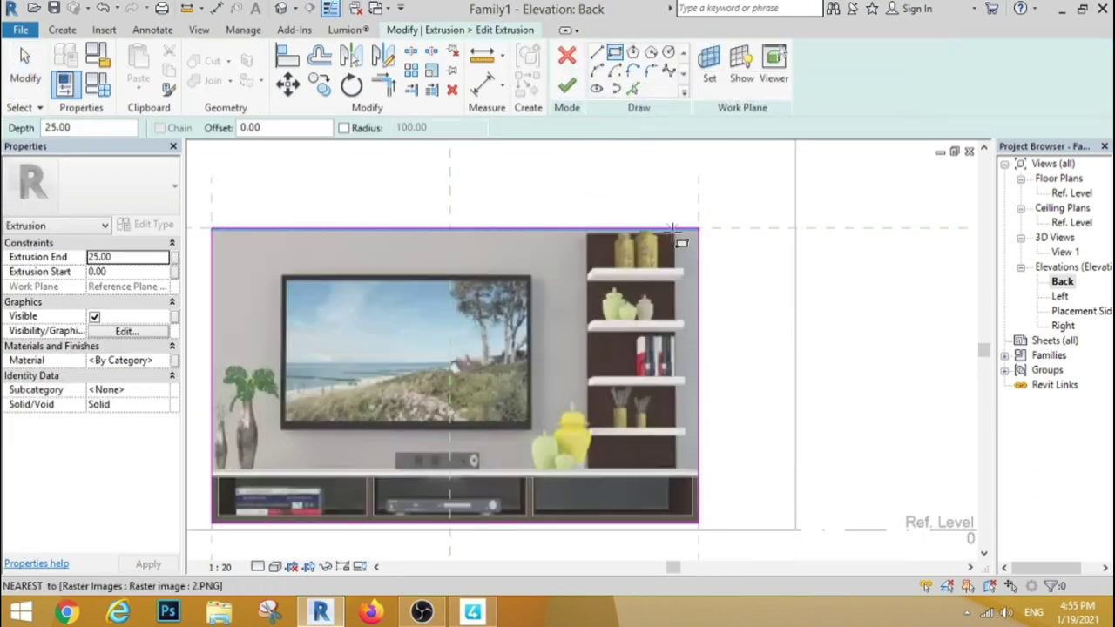
Draw a rectangle around the tall shelf and dismiss the resulting intersecting-lines error.
{"action": "left_click", "coordinate": [676, 228]}
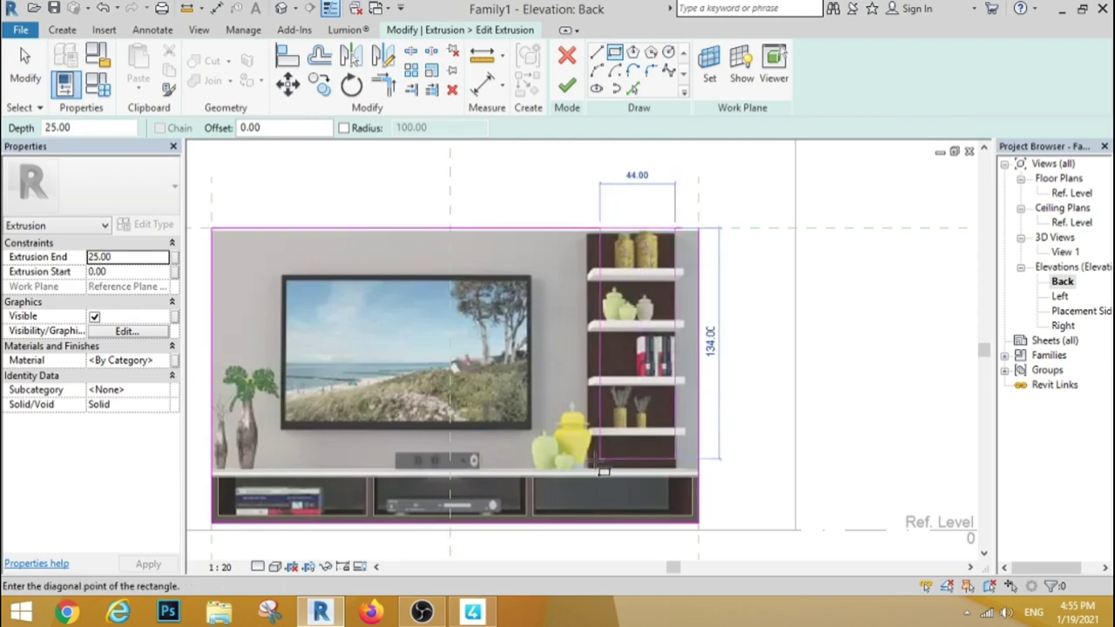
{"action": "left_click", "coordinate": [596, 479]}
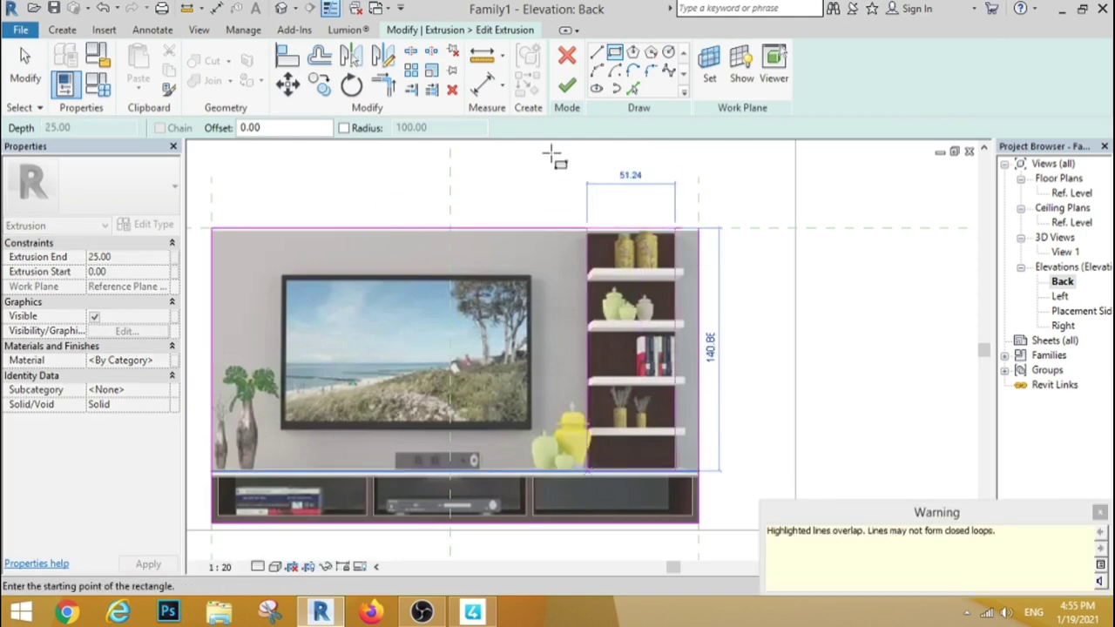
{"action": "left_click", "coordinate": [566, 84]}
{"action": "left_click", "coordinate": [1019, 574]}
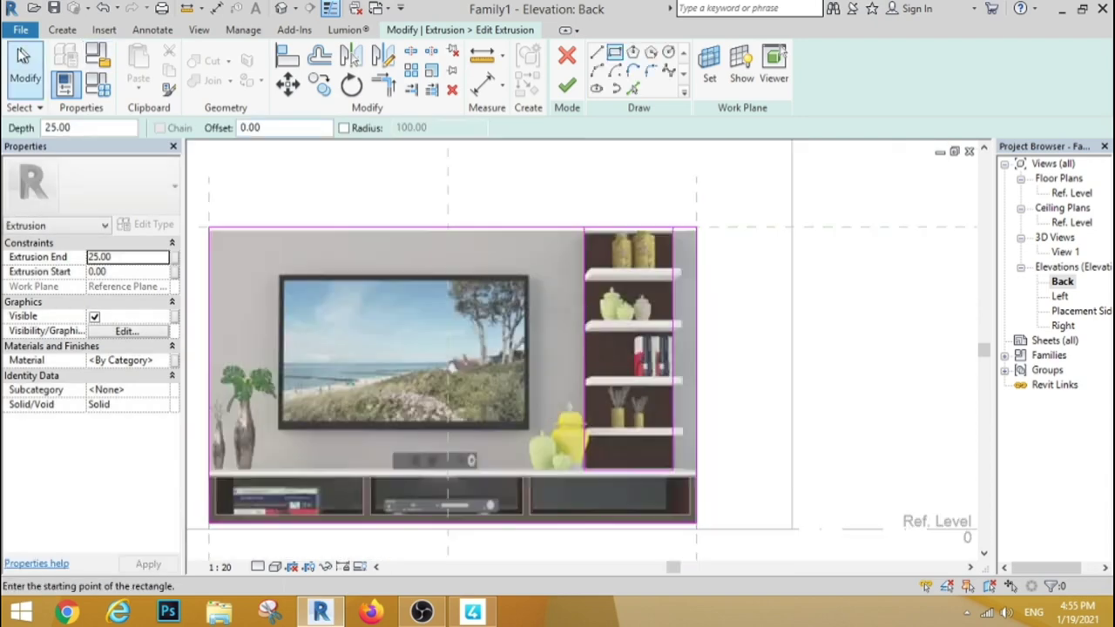
Delete the overlapping shelf lines and the short line at the shelf bottom.
{"action": "left_click", "coordinate": [23, 55]}
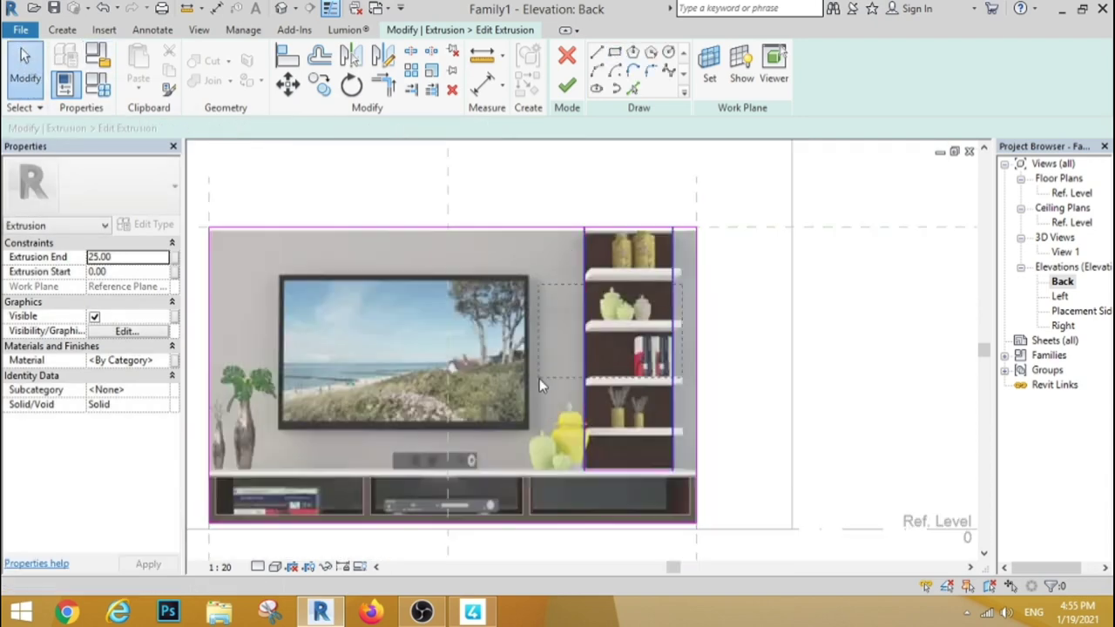
{"action": "left_click", "coordinate": [584, 381]}
{"action": "key", "text": "Delete"}
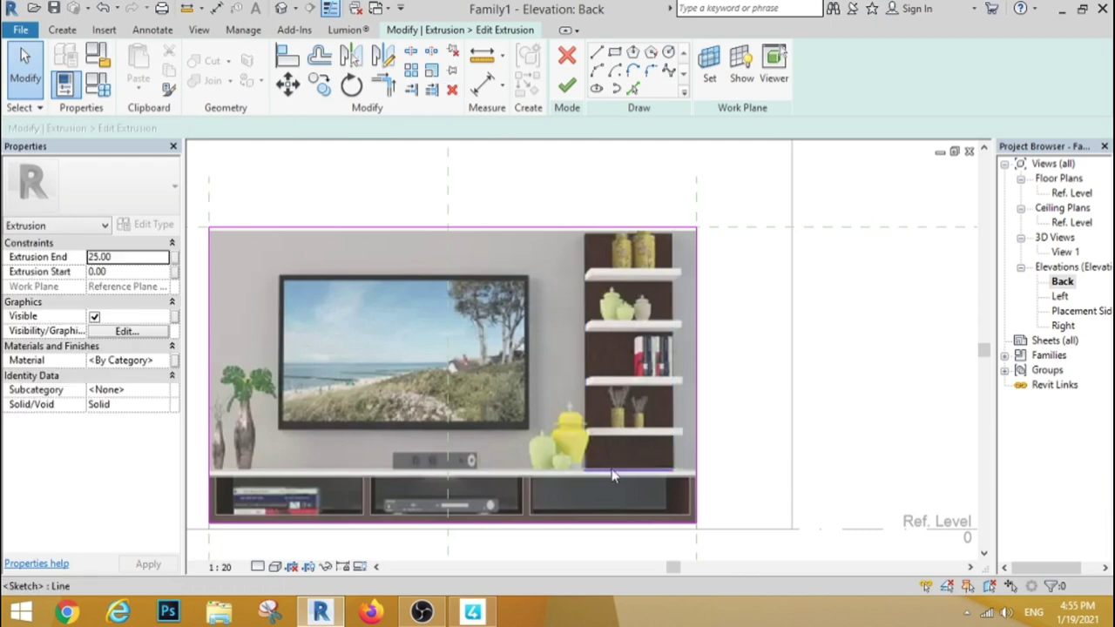
{"action": "left_click", "coordinate": [613, 474]}
{"action": "left_click", "coordinate": [452, 90]}
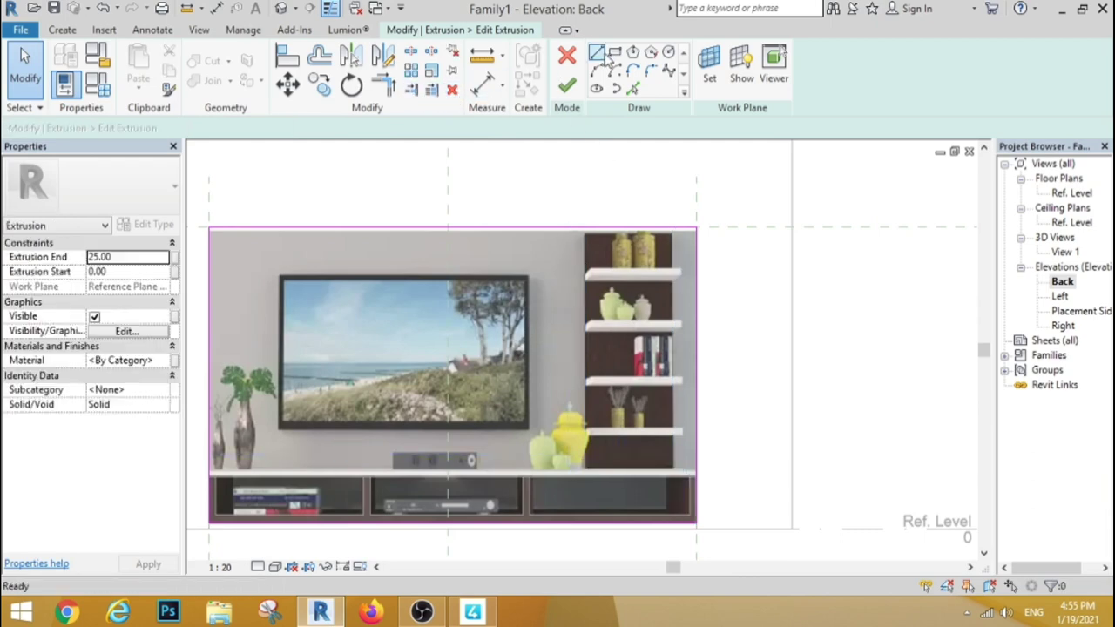
Redraw the shelf rectangle from its top corner and dismiss the overlapping-lines error.
{"action": "left_click", "coordinate": [614, 52]}
{"action": "scroll", "coordinate": [670, 227], "scroll_direction": "up", "scroll_amount": 3}
{"action": "left_click", "coordinate": [671, 213]}
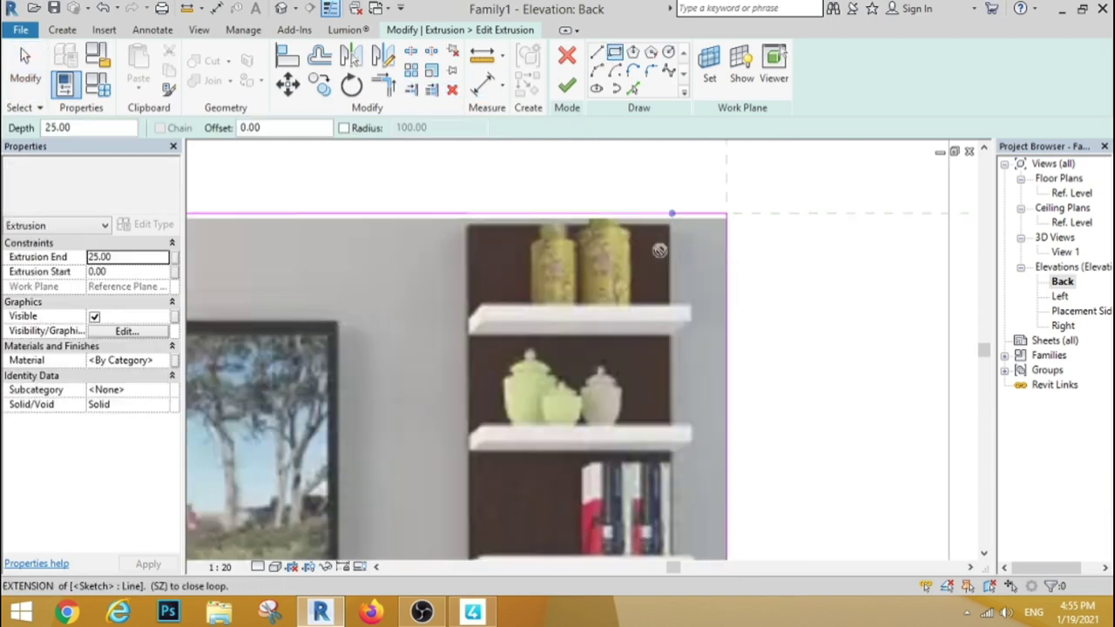
{"action": "scroll", "coordinate": [374, 310], "scroll_direction": "down", "scroll_amount": 2}
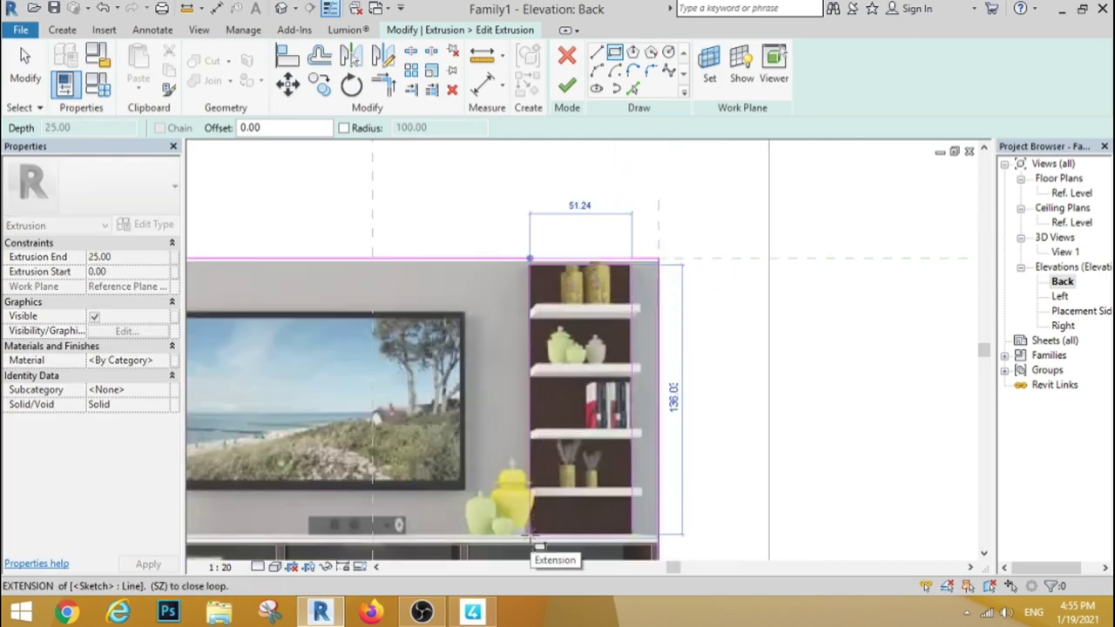
{"action": "left_click", "coordinate": [537, 545]}
{"action": "left_click", "coordinate": [566, 87]}
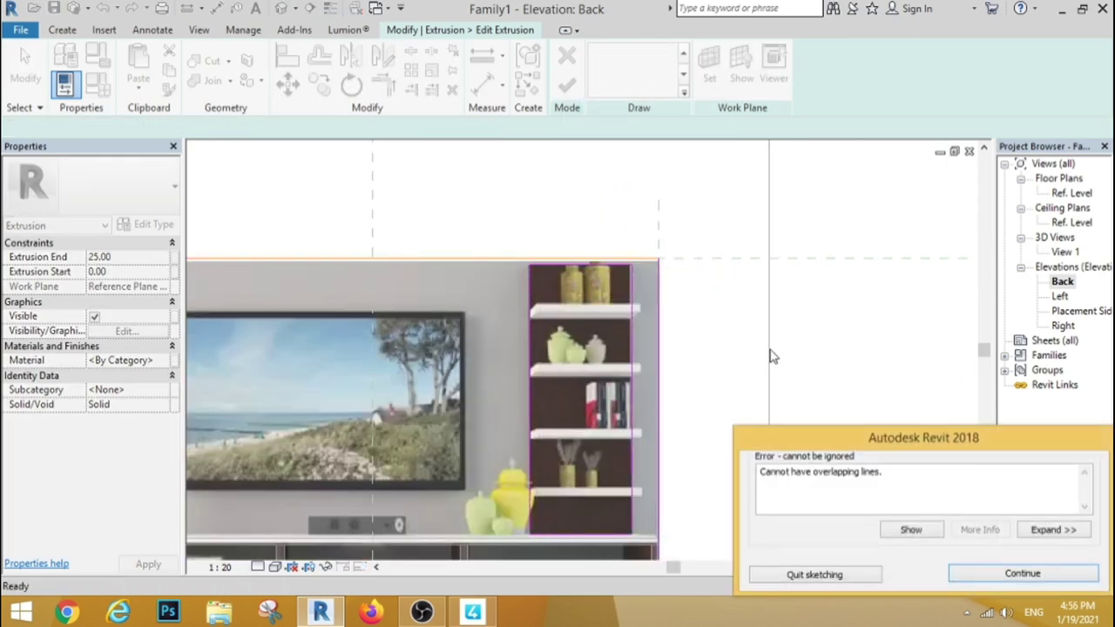
{"action": "left_click", "coordinate": [978, 567]}
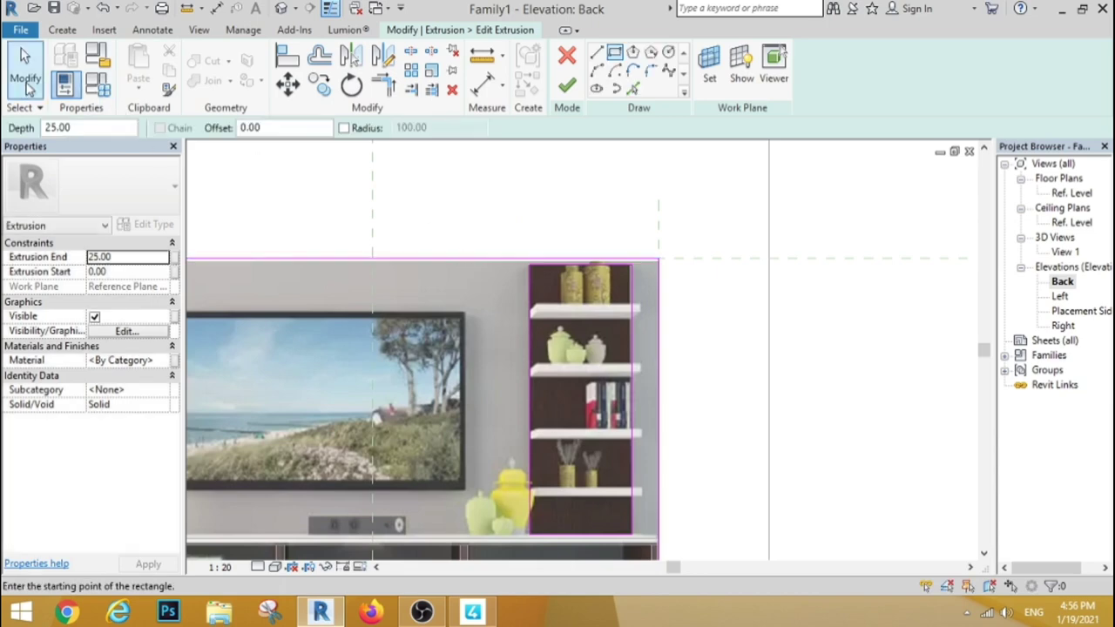
{"action": "key", "text": "Escape"}
Delete the overlapping top sketch line and stretch the shelf's top line rightward.
{"action": "left_click", "coordinate": [429, 258]}
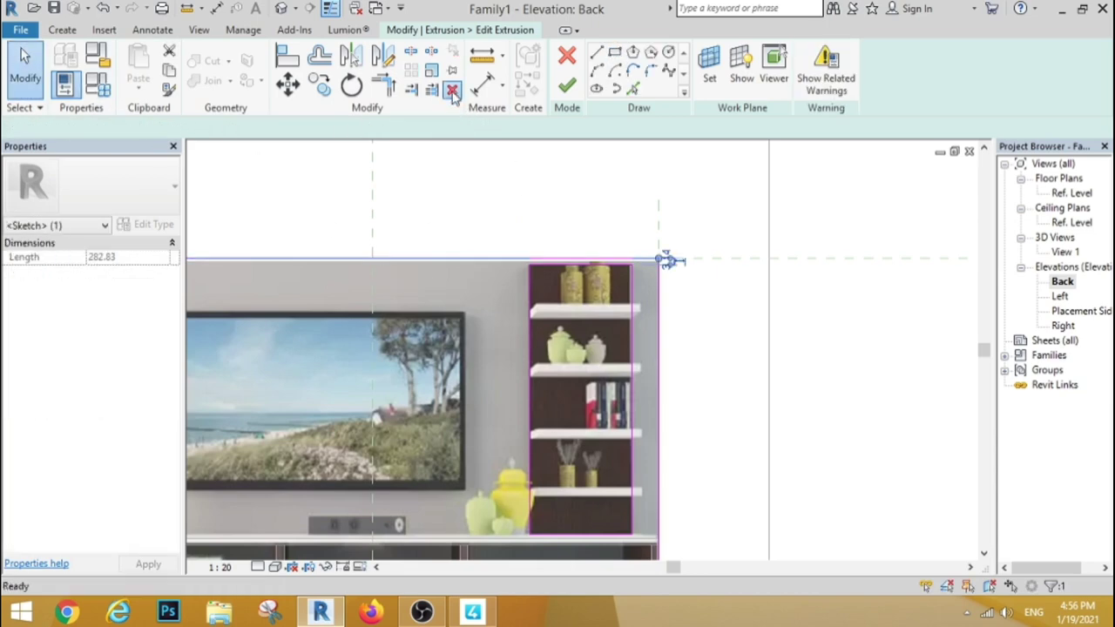
{"action": "key", "text": "Delete"}
{"action": "left_click", "coordinate": [622, 260]}
{"action": "scroll", "coordinate": [670, 256], "scroll_direction": "up", "scroll_amount": 3}
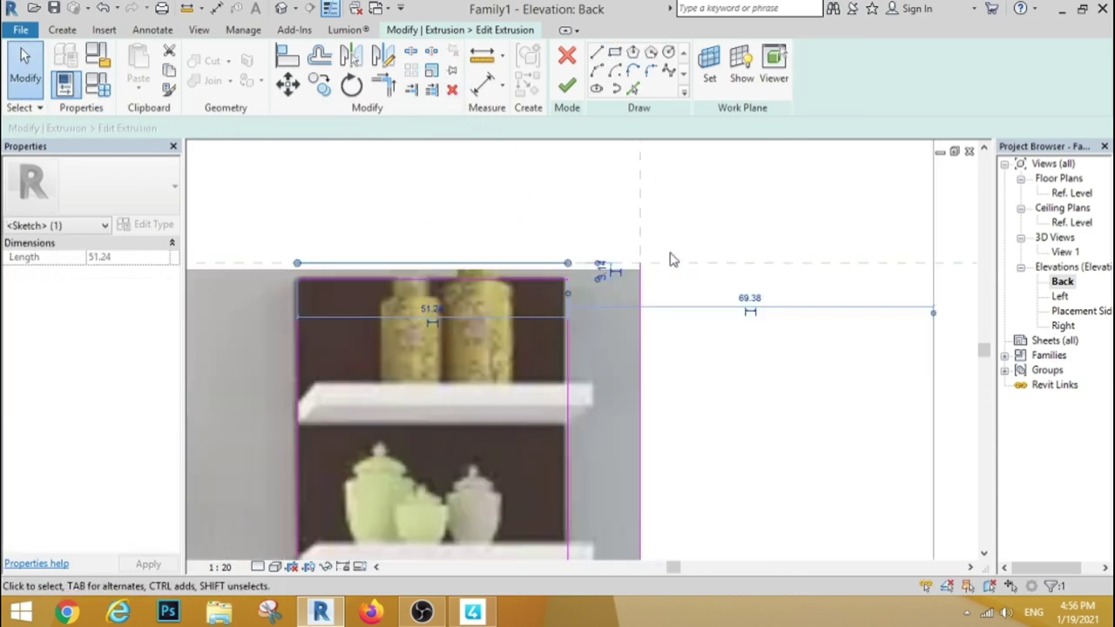
{"action": "scroll", "coordinate": [523, 274], "scroll_direction": "up", "scroll_amount": 2}
{"action": "left_click_drag", "start_coordinate": [492, 275], "coordinate": [615, 275]}
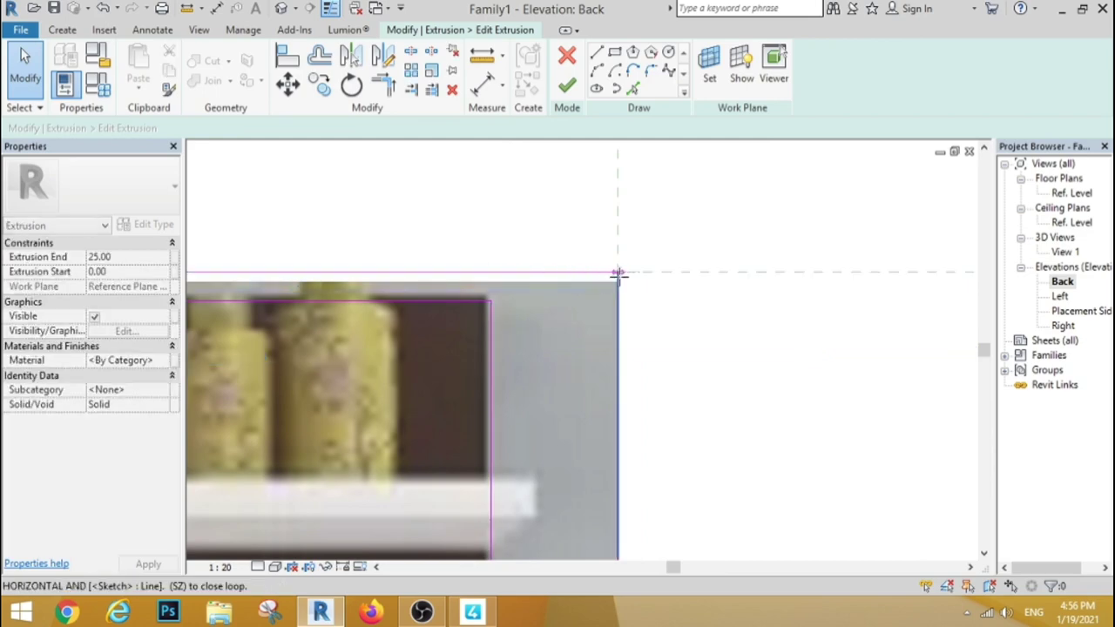
Extend the top line to the unit's top-left corner and finish the extrusion.
{"action": "scroll", "coordinate": [753, 344], "scroll_direction": "down", "scroll_amount": 4}
{"action": "scroll", "coordinate": [296, 262], "scroll_direction": "up", "scroll_amount": 1}
{"action": "scroll", "coordinate": [296, 262], "scroll_direction": "up", "scroll_amount": 3}
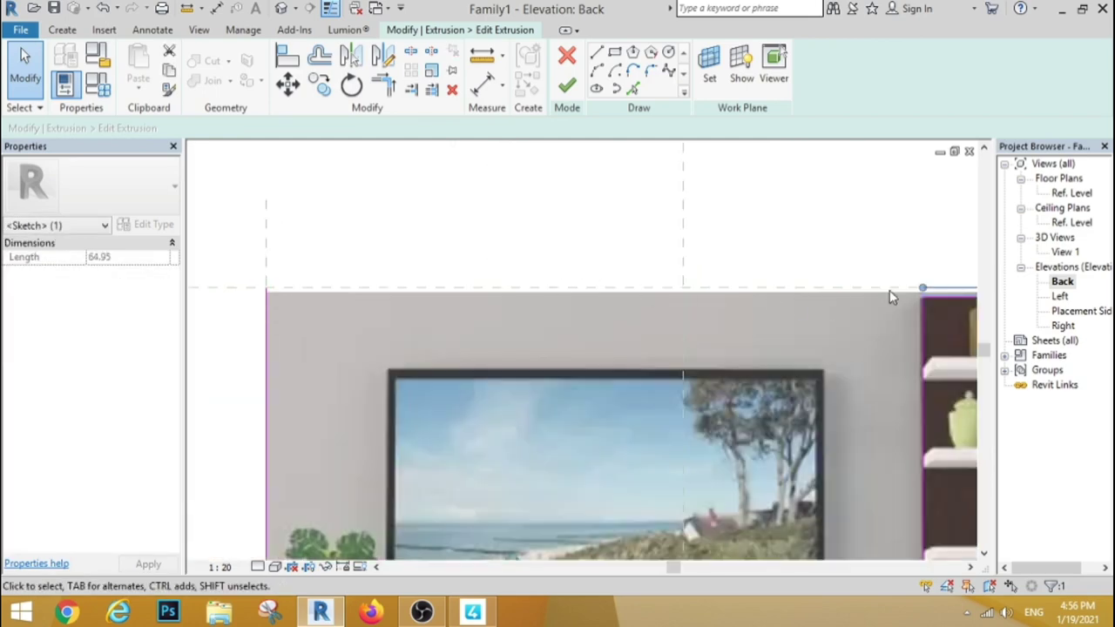
{"action": "left_click_drag", "start_coordinate": [923, 290], "coordinate": [266, 288]}
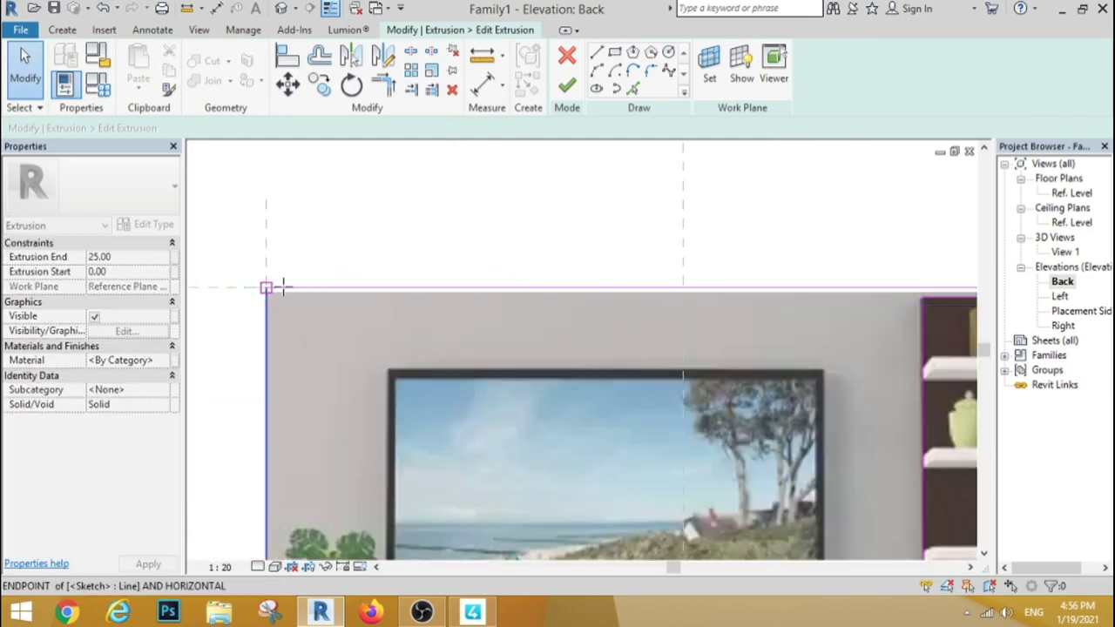
{"action": "left_click", "coordinate": [441, 242]}
{"action": "scroll", "coordinate": [424, 204], "scroll_direction": "down", "scroll_amount": 4}
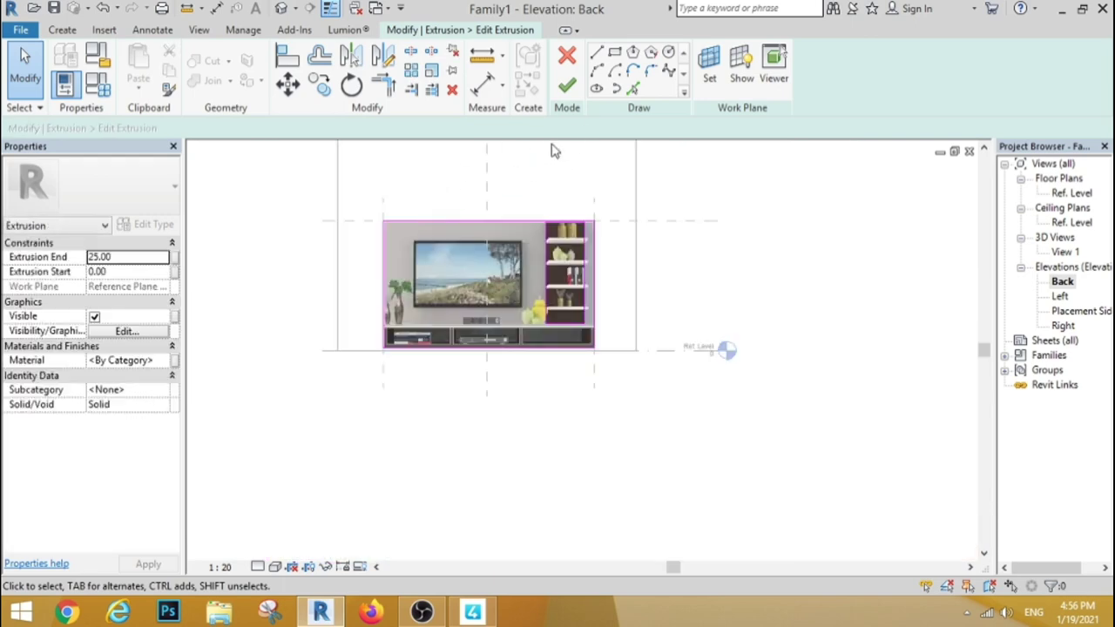
{"action": "left_click", "coordinate": [568, 86]}
Start a new extrusion and trace a rectangle over the top white shelf.
{"action": "key", "text": "Escape"}
{"action": "scroll", "coordinate": [554, 218], "scroll_direction": "up", "scroll_amount": 3}
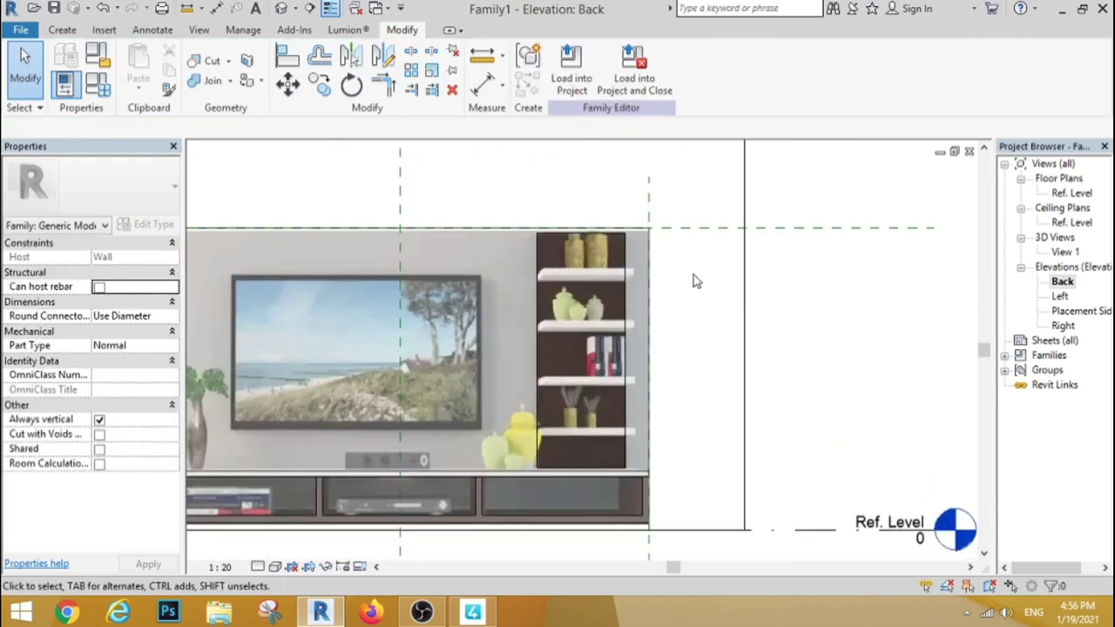
{"action": "left_click", "coordinate": [61, 30]}
{"action": "left_click", "coordinate": [131, 65]}
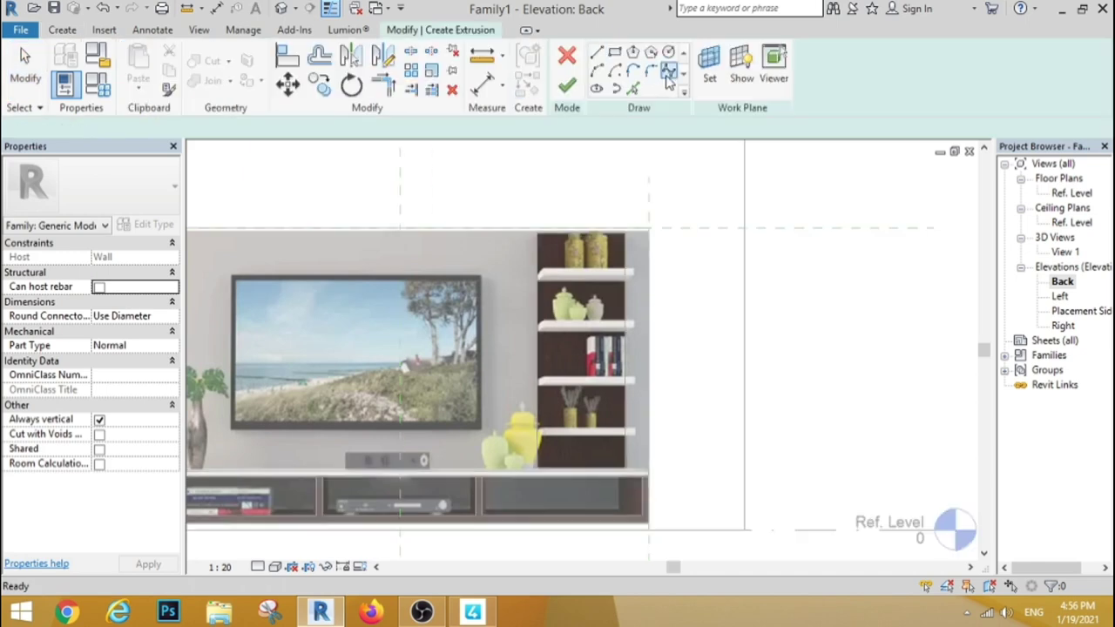
{"action": "left_click", "coordinate": [614, 52]}
{"action": "scroll", "coordinate": [633, 261], "scroll_direction": "up", "scroll_amount": 2}
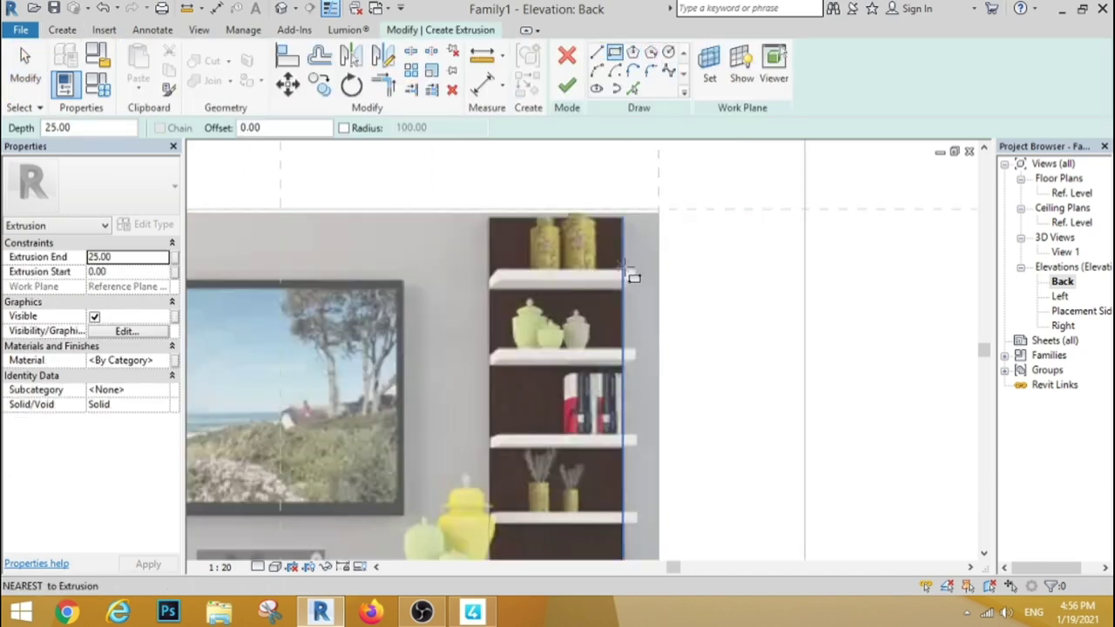
{"action": "left_click", "coordinate": [623, 268]}
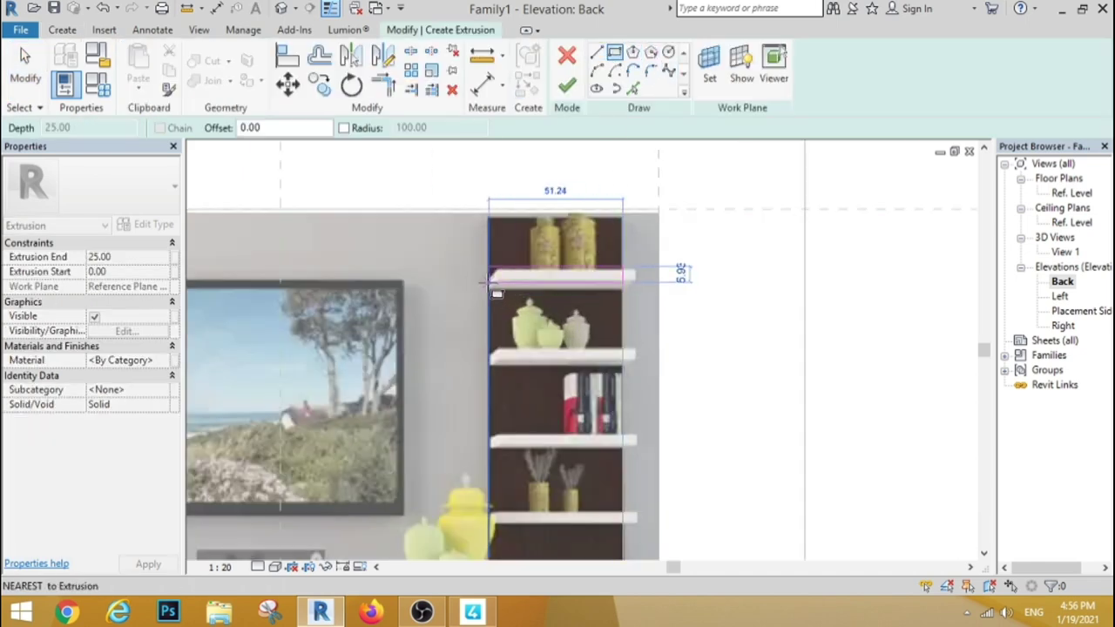
{"action": "left_click", "coordinate": [493, 279]}
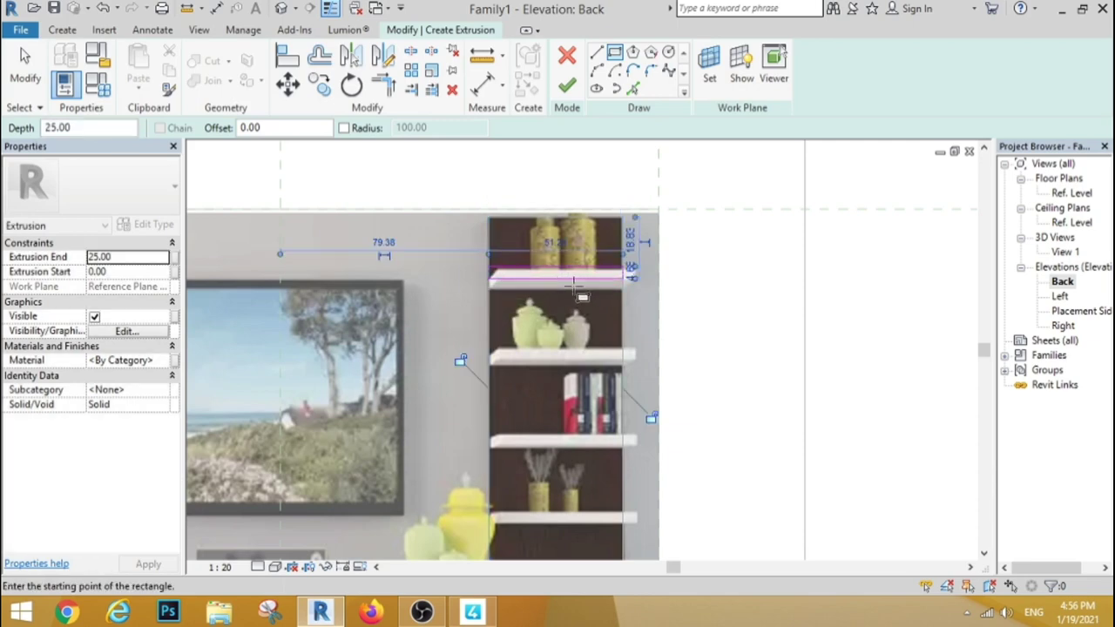
{"action": "key", "text": "Escape"}
{"action": "key", "text": "Escape"}
Copy the shelf outline down onto the second, third and bottom shelves.
{"action": "left_click_drag", "start_coordinate": [595, 241], "coordinate": [449, 237]}
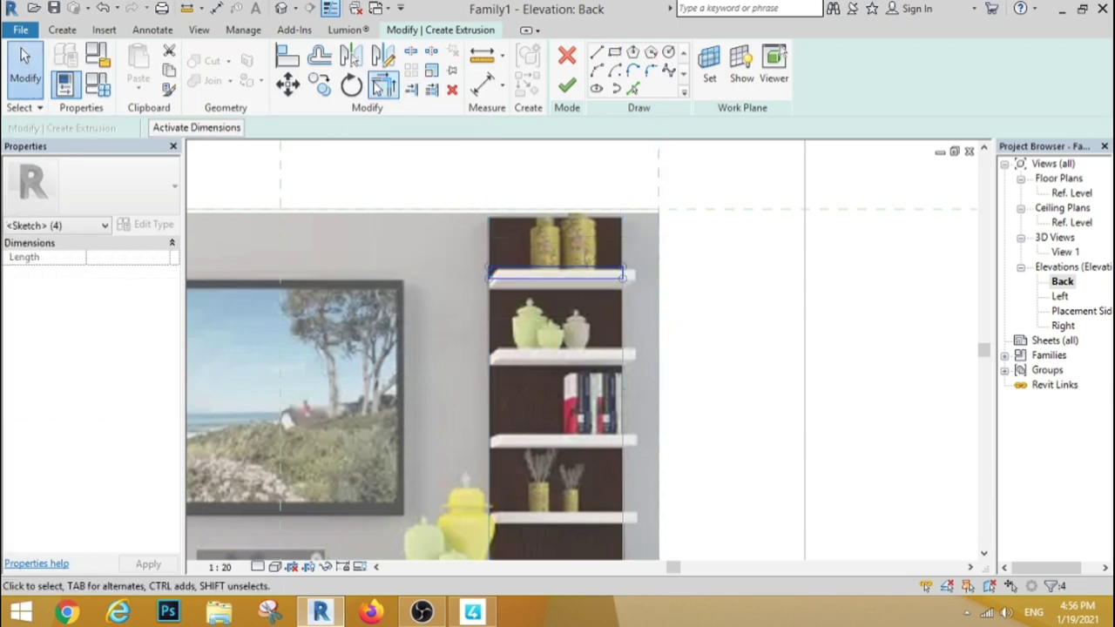
{"action": "left_click", "coordinate": [322, 87]}
{"action": "left_click", "coordinate": [625, 279]}
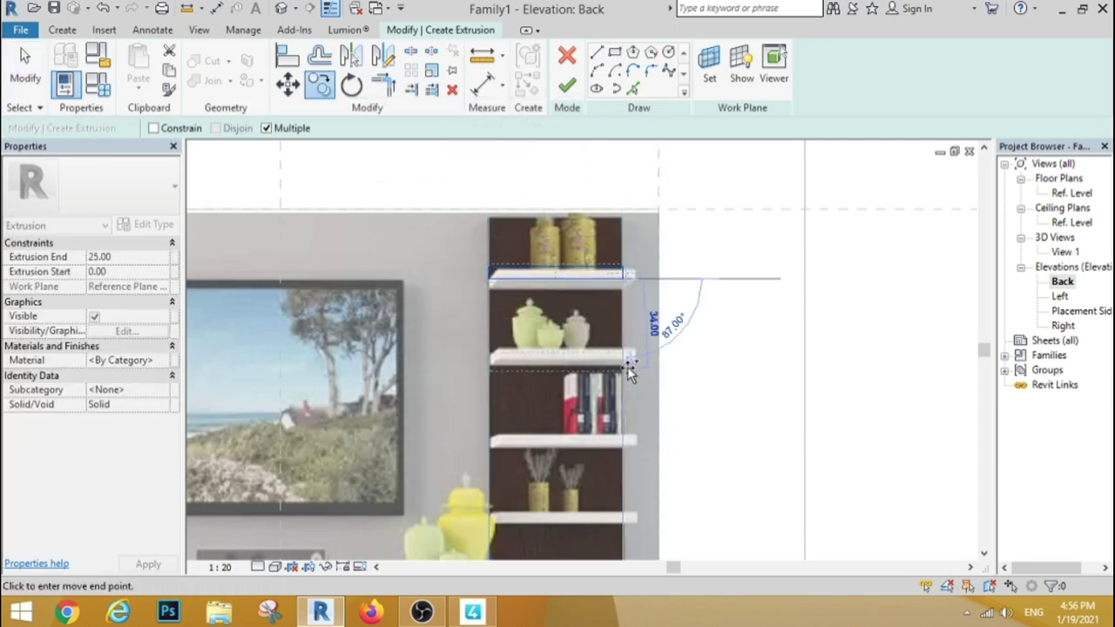
{"action": "left_click", "coordinate": [625, 360]}
{"action": "scroll", "coordinate": [622, 357], "scroll_direction": "down", "scroll_amount": 1}
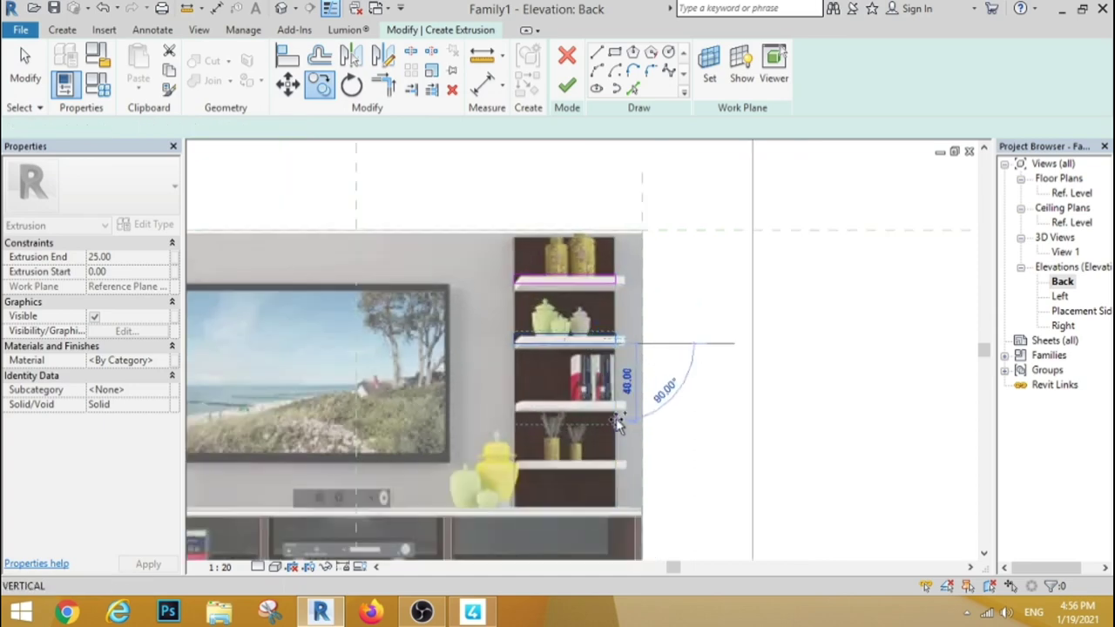
{"action": "left_click", "coordinate": [616, 412]}
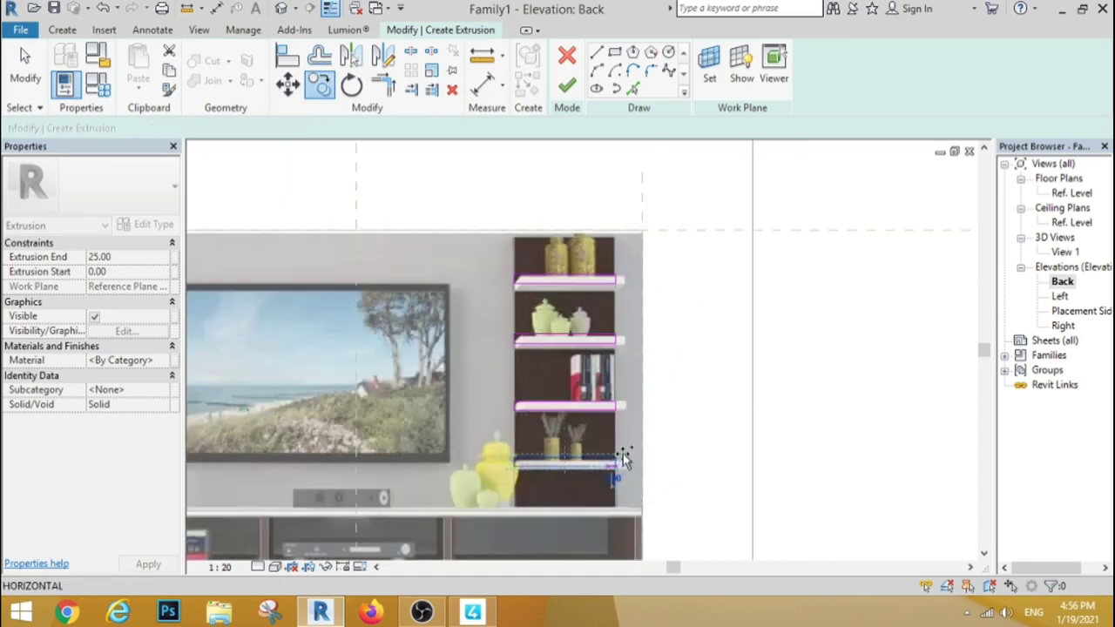
{"action": "left_click", "coordinate": [28, 96]}
Cancel a stray rectangle and finish the four-shelf extrusion.
{"action": "scroll", "coordinate": [386, 323], "scroll_direction": "down", "scroll_amount": 2}
{"action": "scroll", "coordinate": [340, 281], "scroll_direction": "up", "scroll_amount": 1}
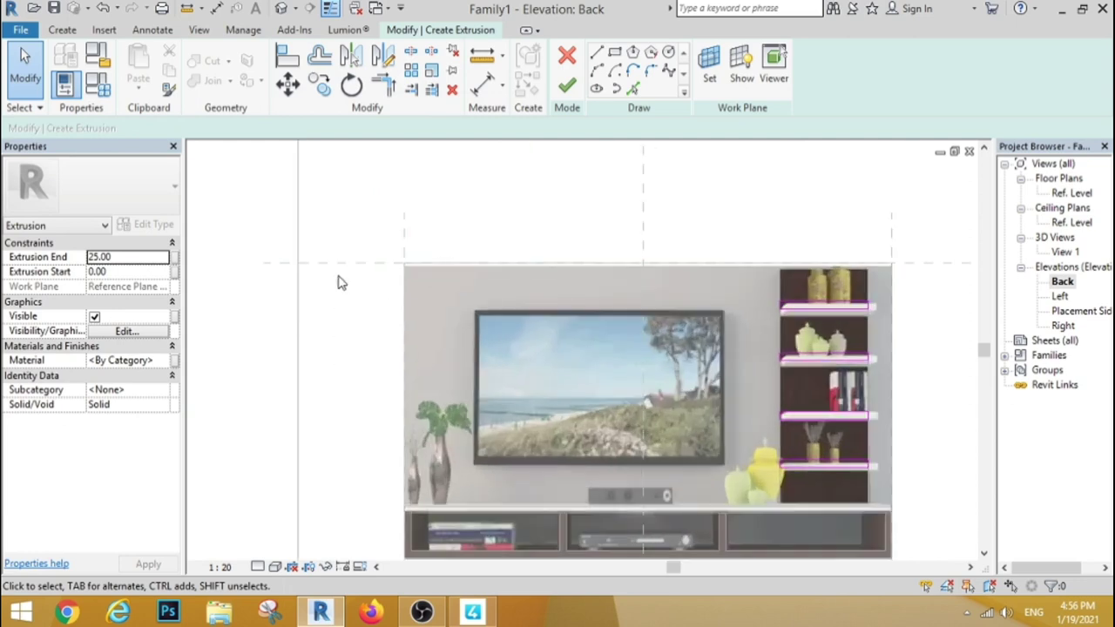
{"action": "scroll", "coordinate": [341, 281], "scroll_direction": "down", "scroll_amount": 1}
{"action": "left_click", "coordinate": [614, 53]}
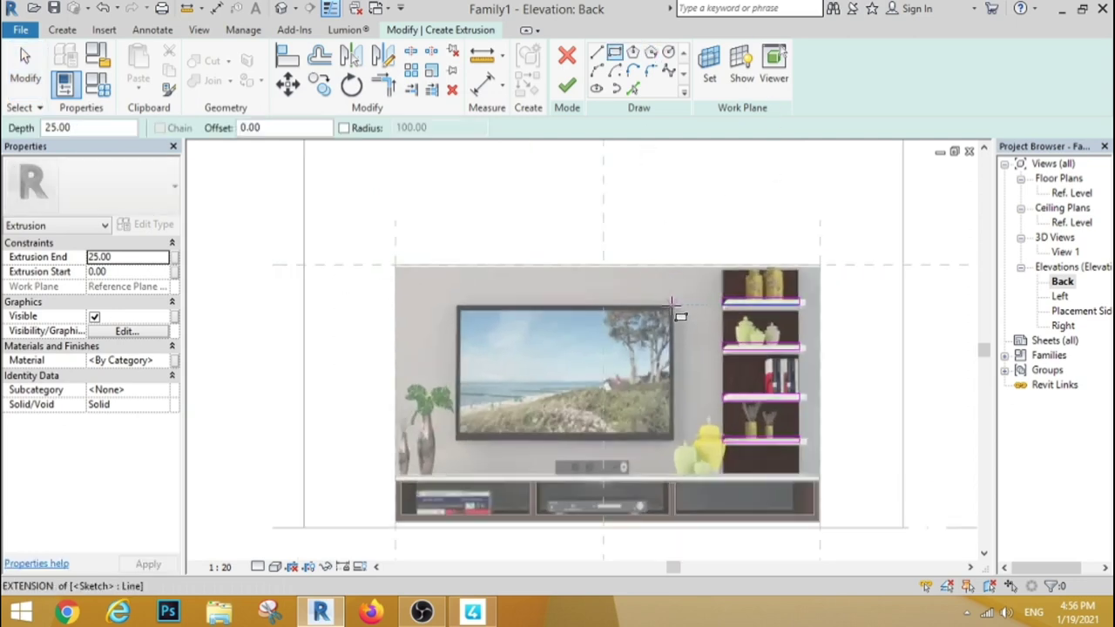
{"action": "left_click", "coordinate": [672, 306]}
{"action": "key", "text": "Escape"}
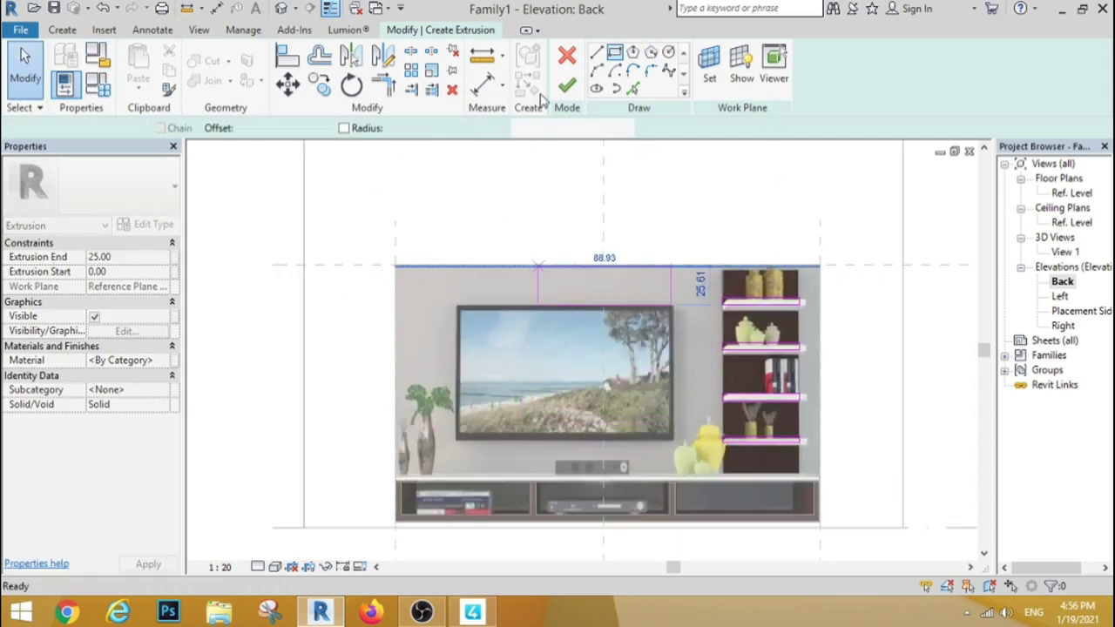
{"action": "left_click", "coordinate": [566, 85]}
{"action": "left_click", "coordinate": [568, 87]}
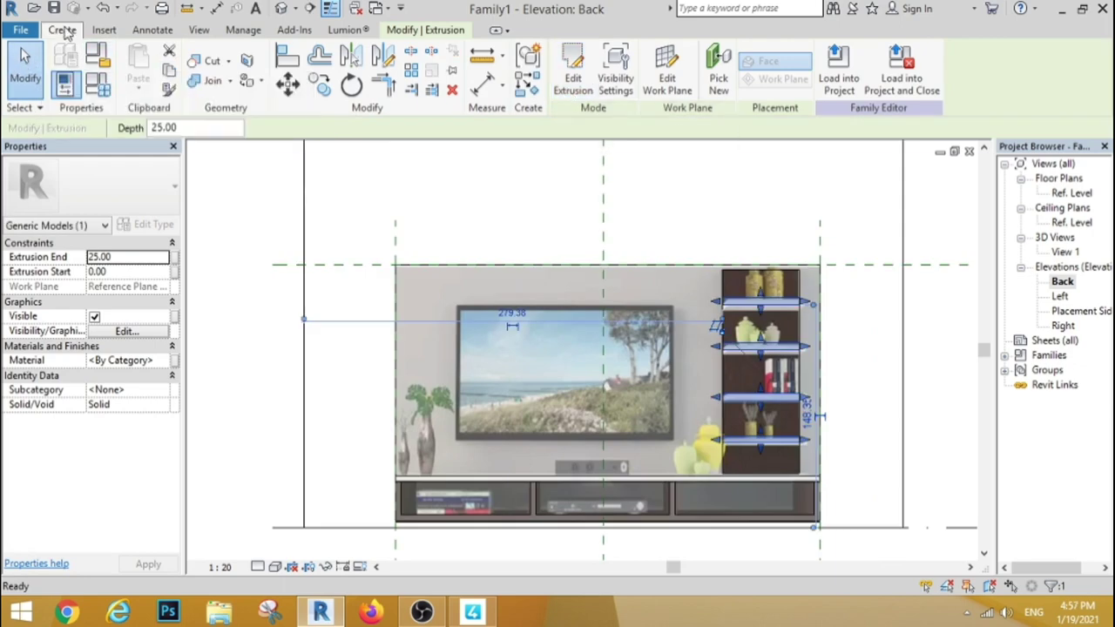
Sketch an outer and an inner rectangle around the TV screen.
{"action": "left_click", "coordinate": [614, 53]}
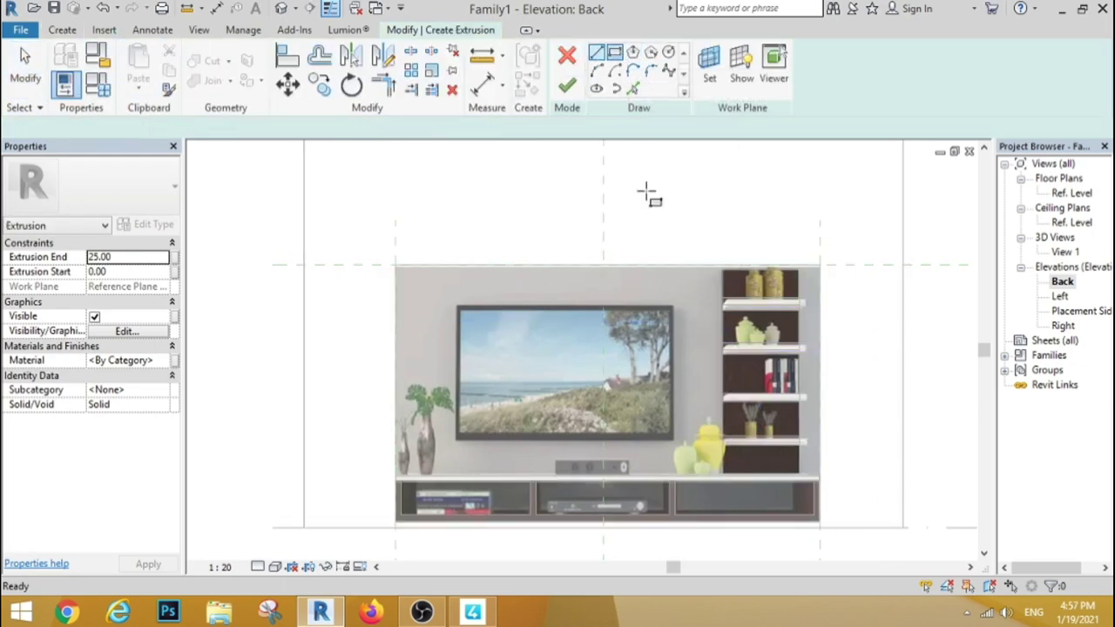
{"action": "left_click", "coordinate": [677, 302]}
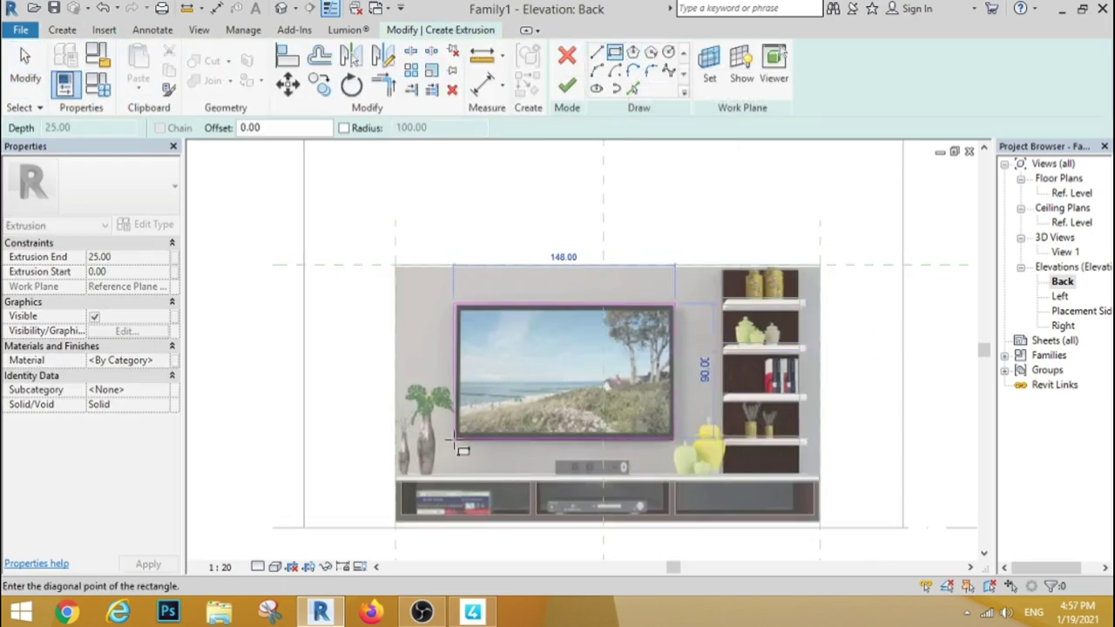
{"action": "left_click", "coordinate": [454, 441]}
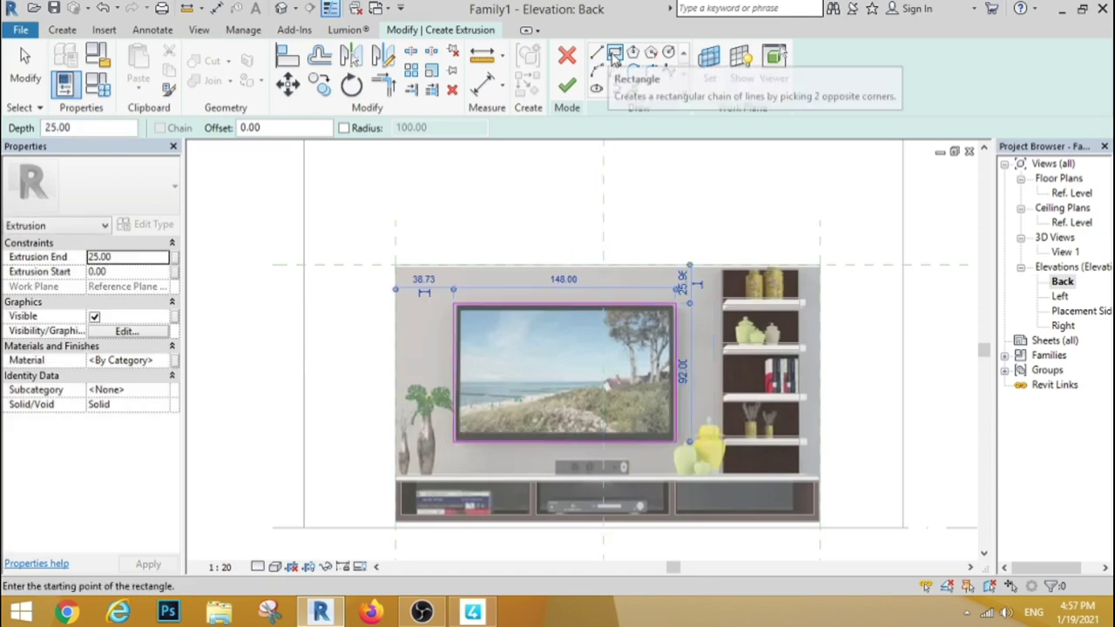
{"action": "left_click", "coordinate": [614, 53]}
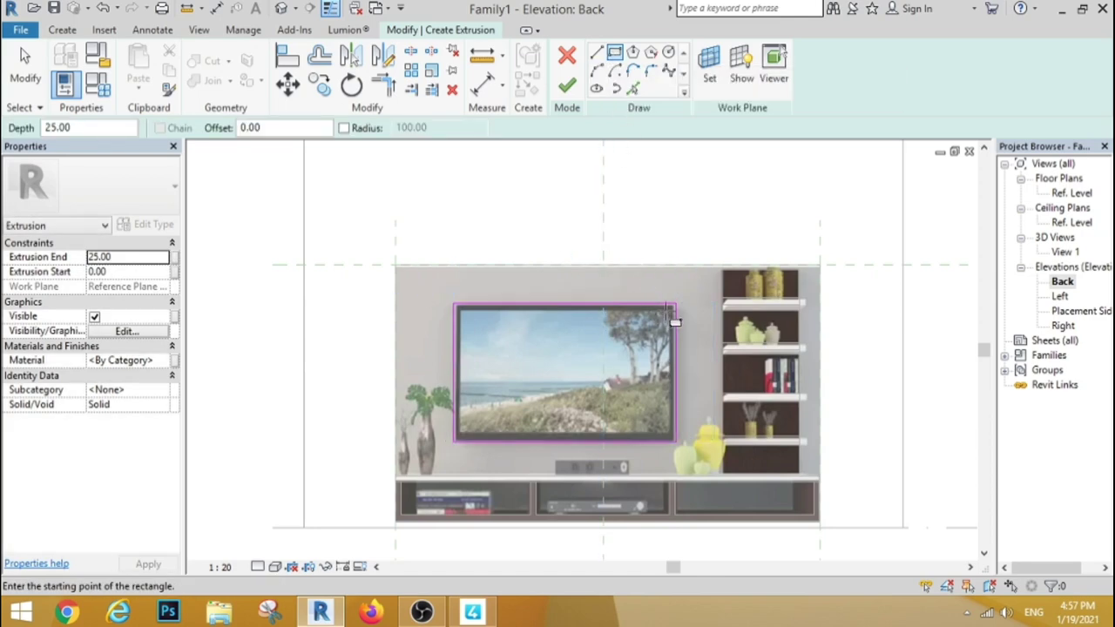
{"action": "left_click", "coordinate": [462, 439]}
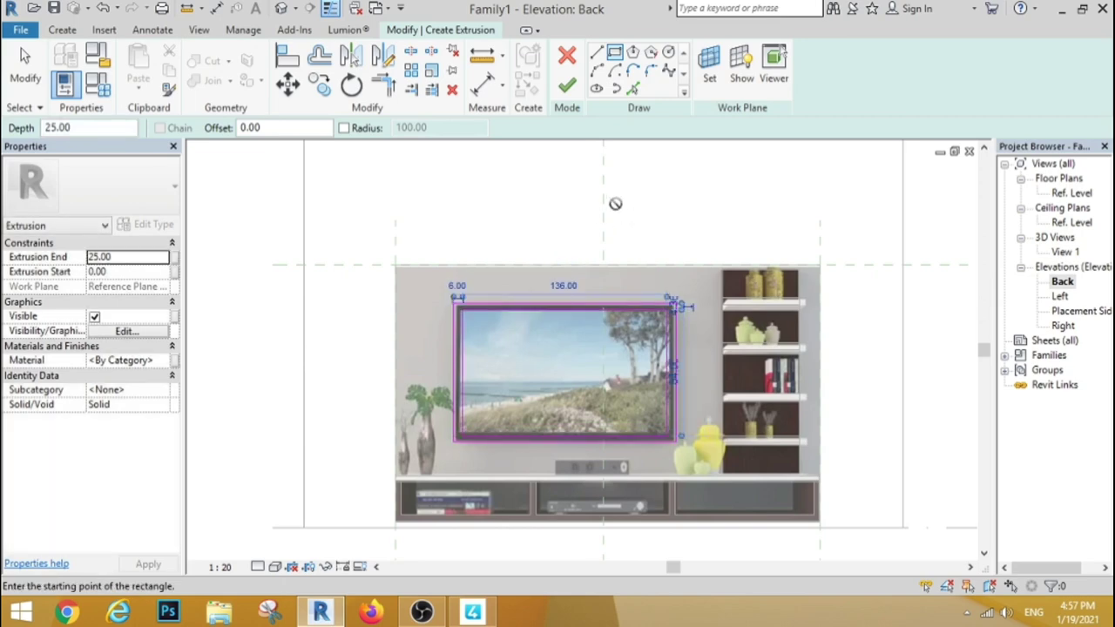
Cancel a stray rectangle, finish the TV frame extrusion and view the unit in 3D.
{"action": "left_click", "coordinate": [615, 203]}
{"action": "left_click", "coordinate": [35, 69]}
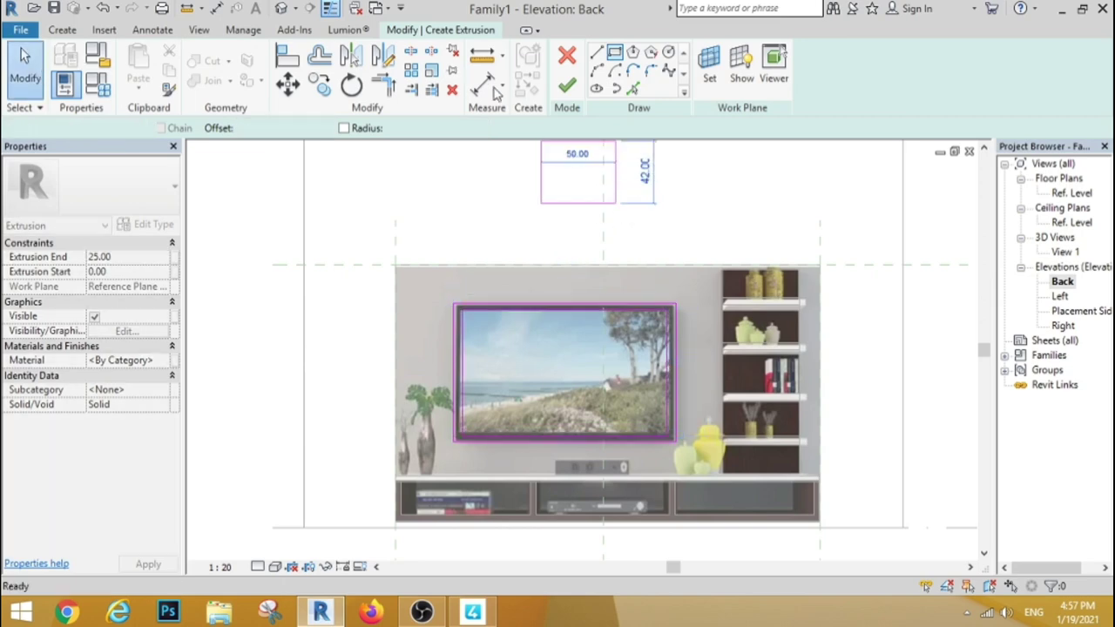
{"action": "left_click", "coordinate": [567, 85]}
{"action": "left_click", "coordinate": [484, 181]}
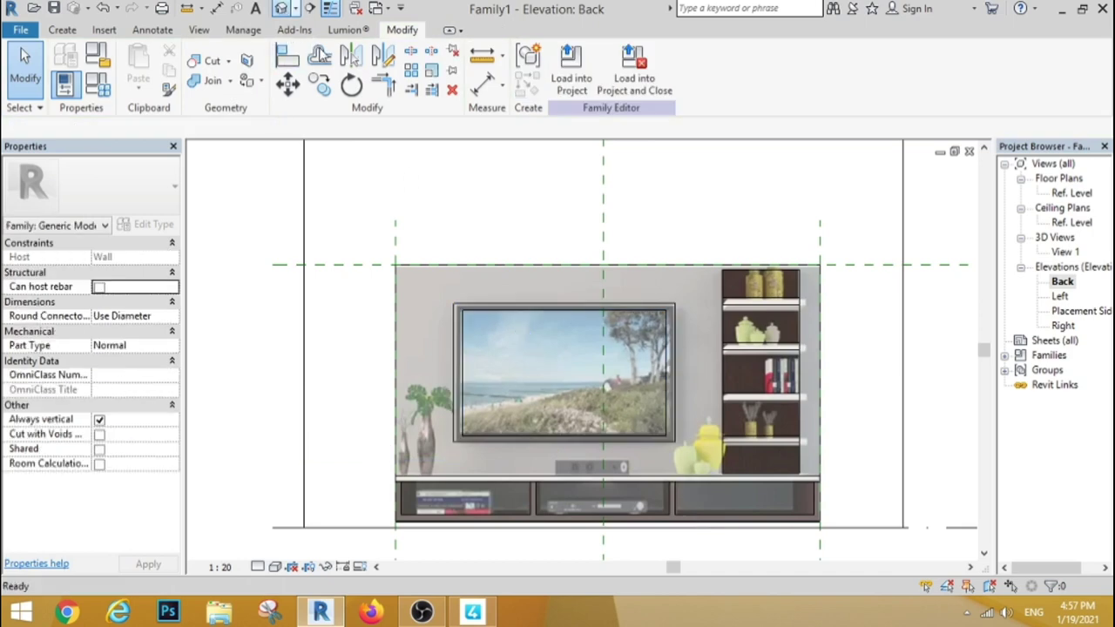
{"action": "left_click", "coordinate": [281, 8]}
Return to the Back elevation and select an extrusion to edit.
{"action": "scroll", "coordinate": [733, 290], "scroll_direction": "up", "scroll_amount": 3}
{"action": "scroll", "coordinate": [733, 290], "scroll_direction": "down", "scroll_amount": 4}
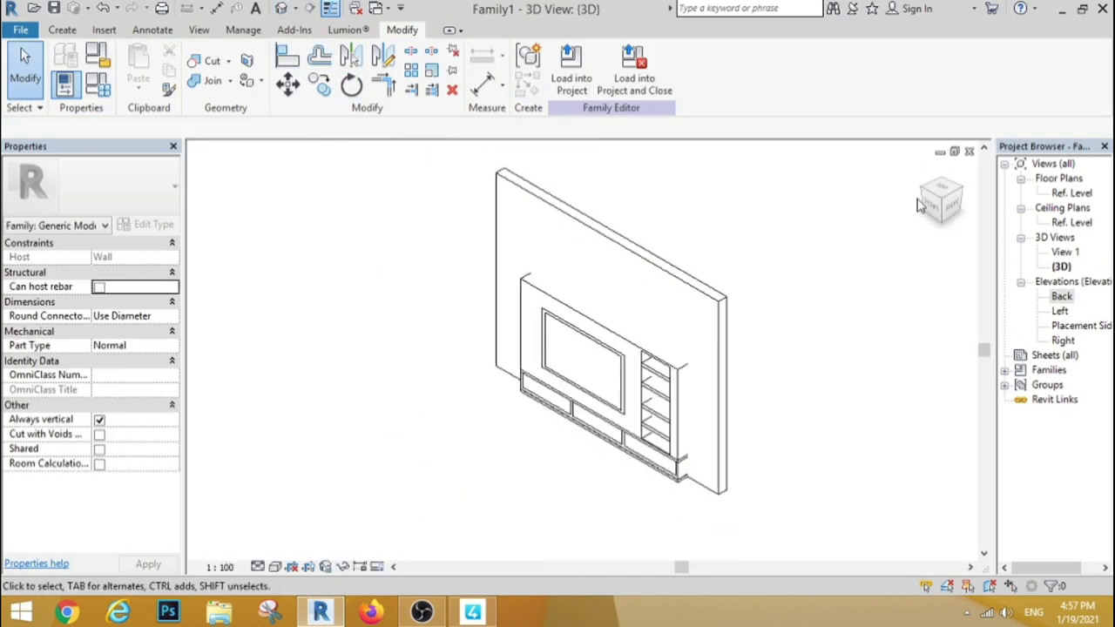
{"action": "double_click", "coordinate": [1061, 297]}
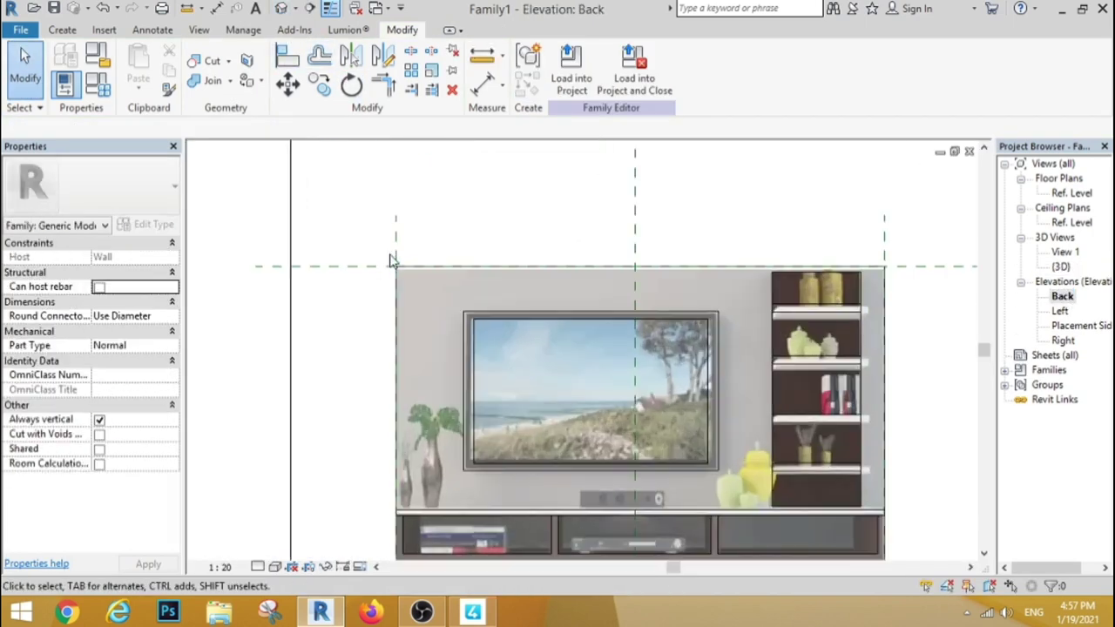
{"action": "scroll", "coordinate": [391, 260], "scroll_direction": "up", "scroll_amount": 3}
{"action": "left_click", "coordinate": [441, 279]}
{"action": "scroll", "coordinate": [608, 225], "scroll_direction": "down", "scroll_amount": 2}
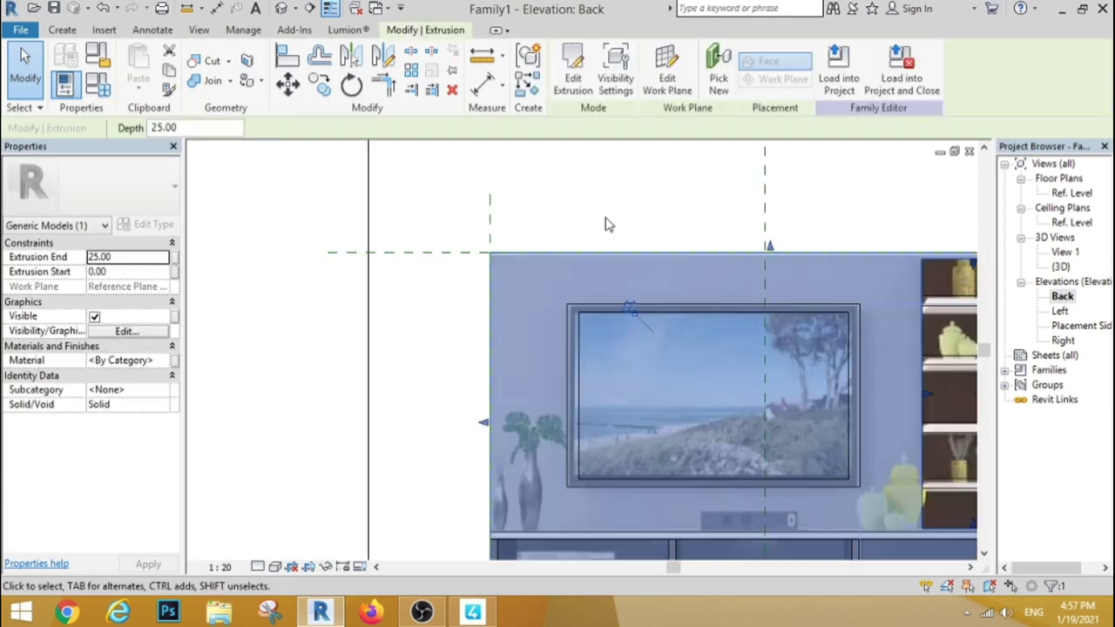
{"action": "scroll", "coordinate": [608, 225], "scroll_direction": "down", "scroll_amount": 2}
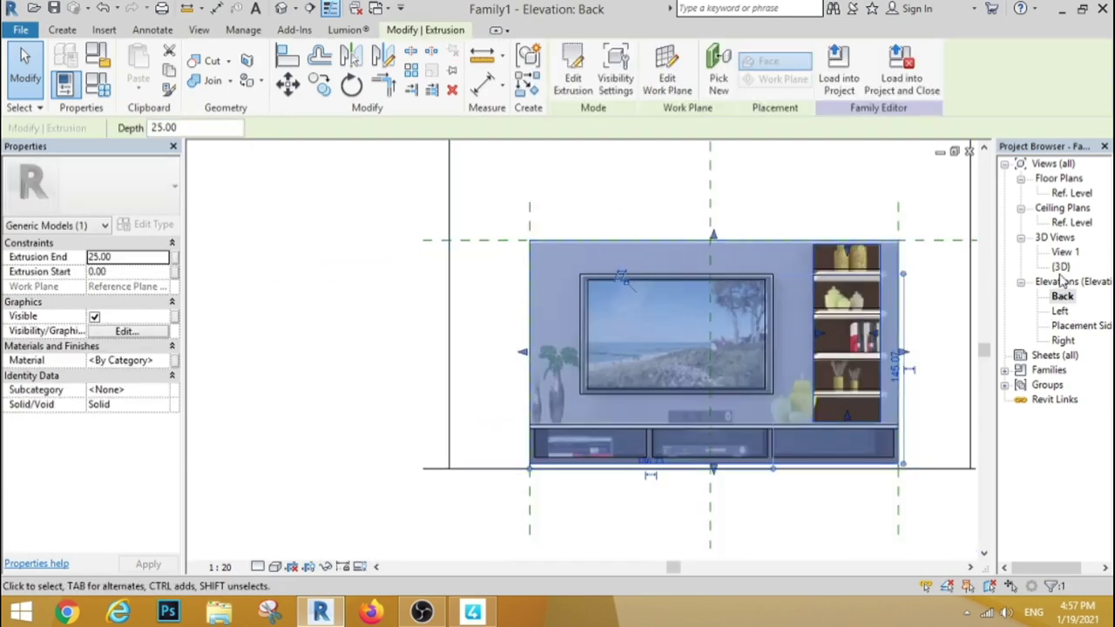
In the Ref. Level plan, move the back panel's start to 16, then view in 3D.
{"action": "double_click", "coordinate": [1072, 193]}
{"action": "scroll", "coordinate": [557, 297], "scroll_direction": "up", "scroll_amount": 2}
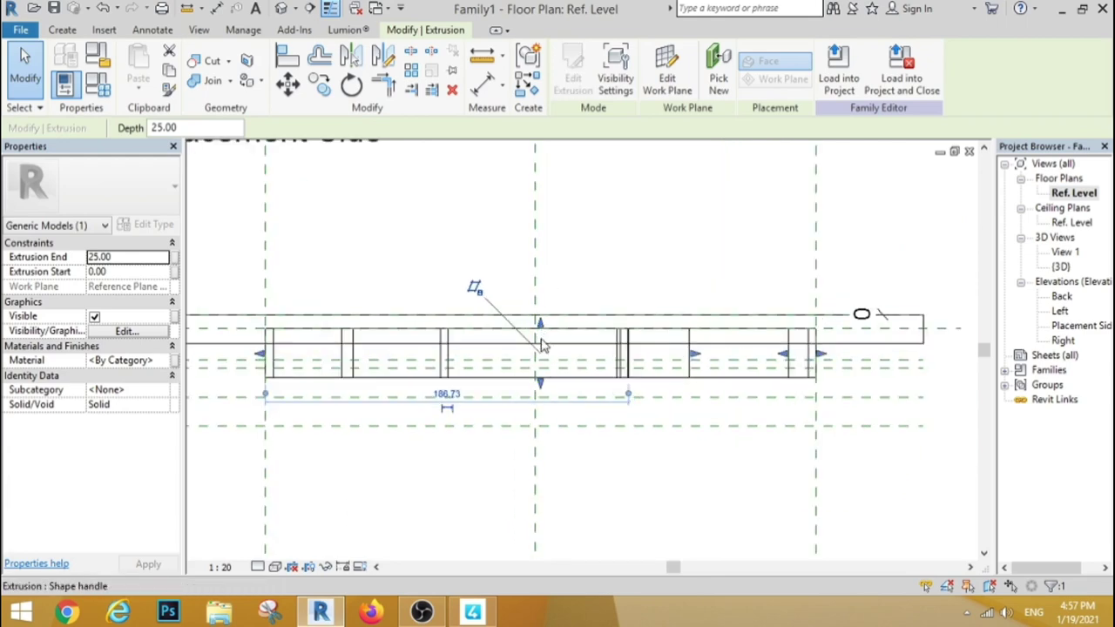
{"action": "left_click_drag", "start_coordinate": [540, 344], "coordinate": [541, 388]}
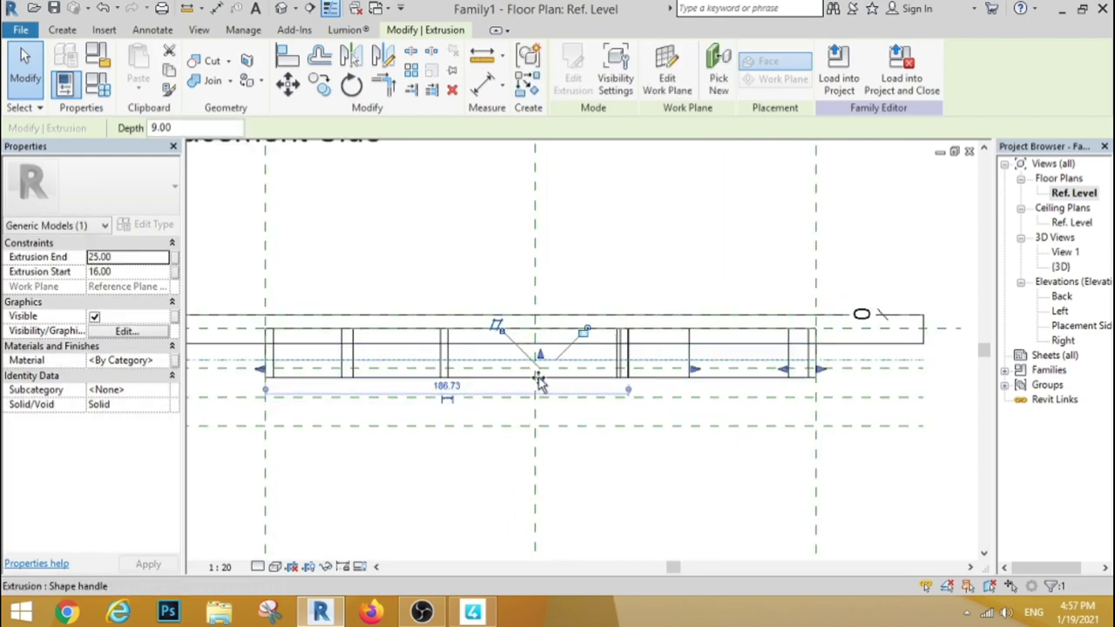
{"action": "left_click", "coordinate": [621, 468]}
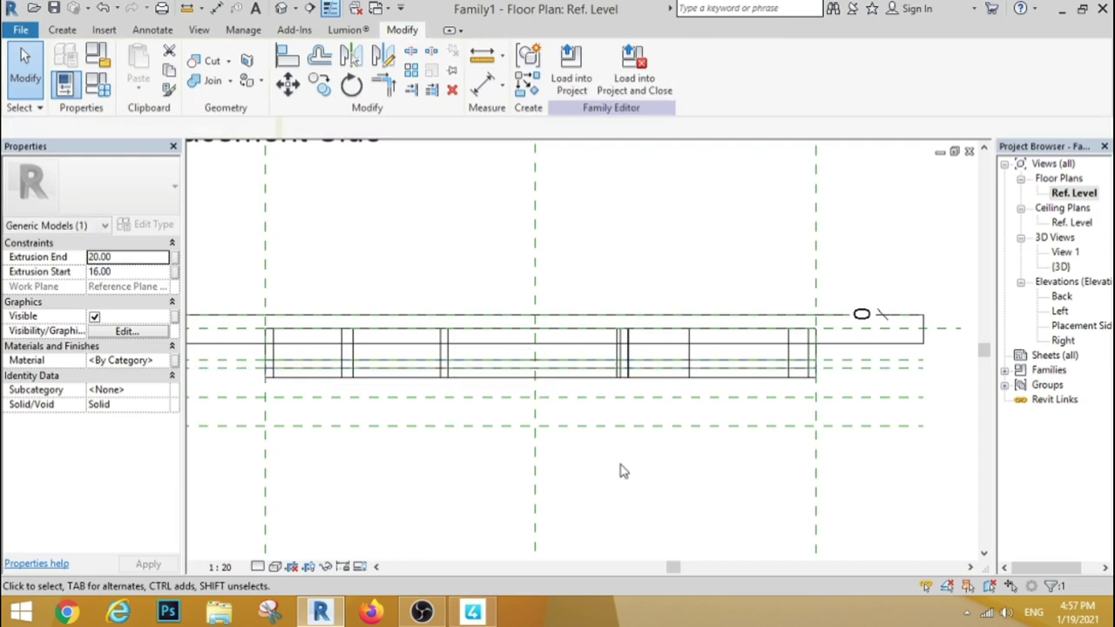
{"action": "left_click", "coordinate": [281, 10]}
Drag the right-hand shelving extrusion to start at 7.50 and end at 35.00, then view in 3D.
{"action": "double_click", "coordinate": [1061, 297]}
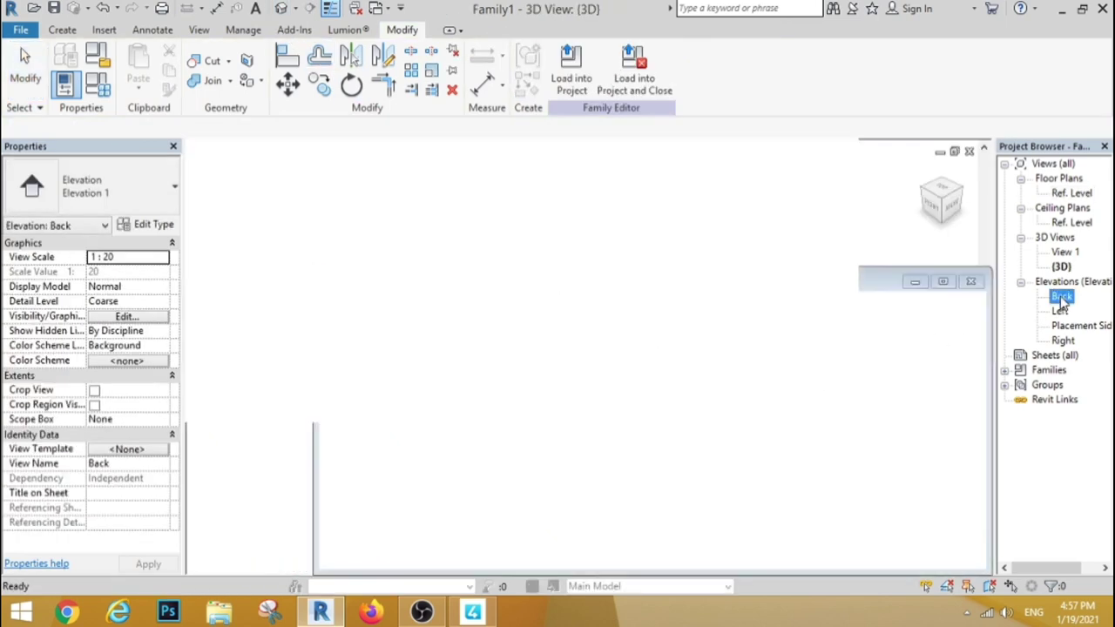
{"action": "scroll", "coordinate": [824, 327], "scroll_direction": "up", "scroll_amount": 3}
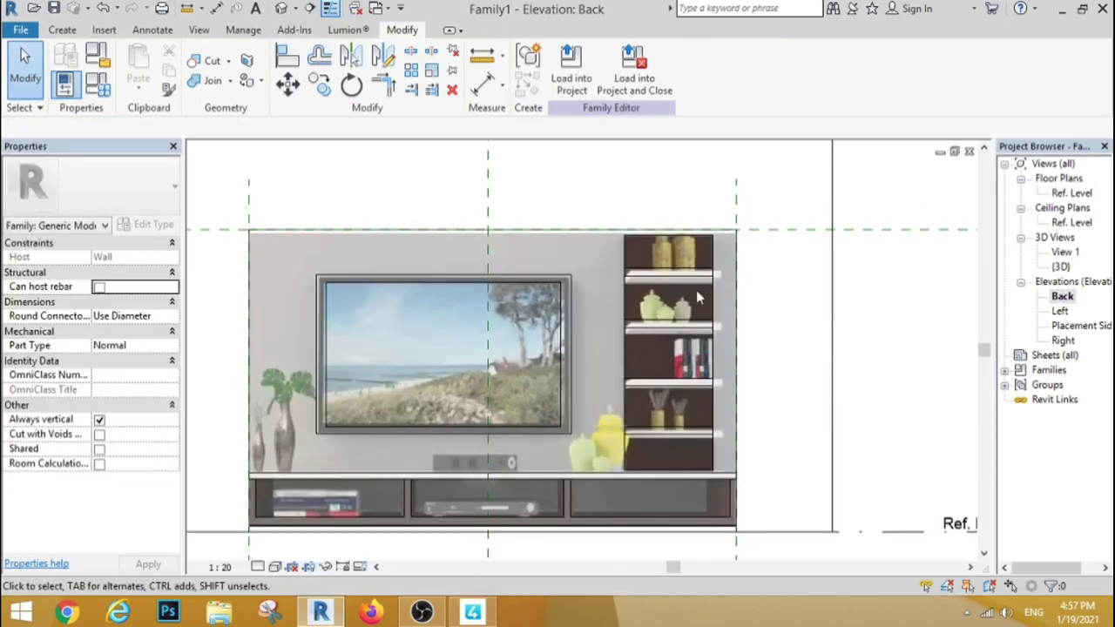
{"action": "left_click", "coordinate": [658, 278]}
{"action": "double_click", "coordinate": [1070, 193]}
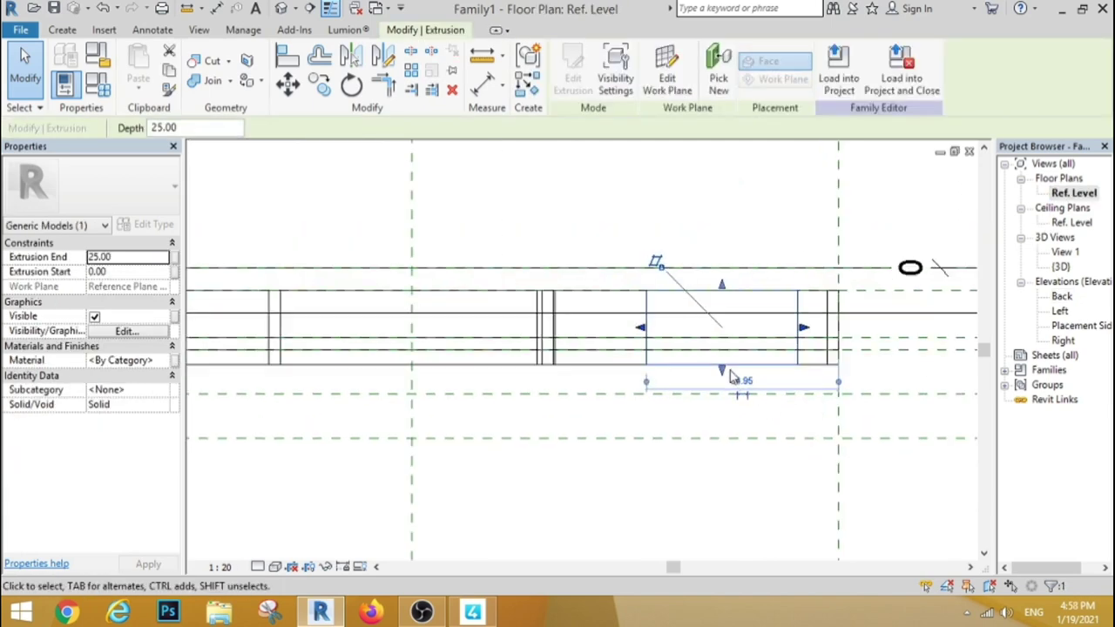
{"action": "left_click_drag", "start_coordinate": [721, 370], "coordinate": [721, 373]}
{"action": "left_click_drag", "start_coordinate": [722, 391], "coordinate": [722, 408]}
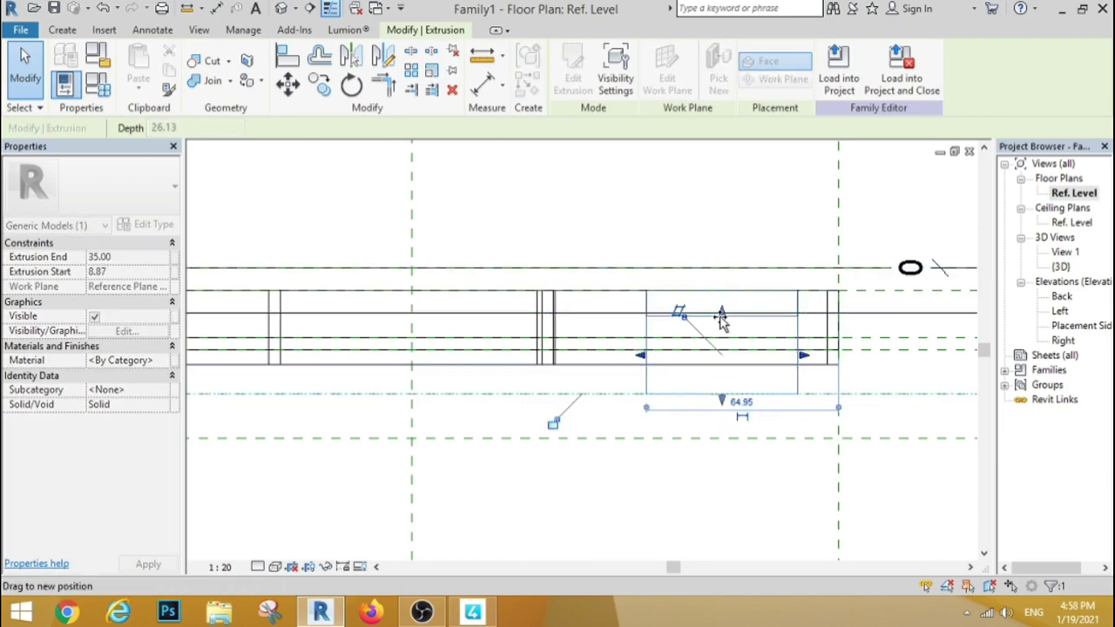
{"action": "left_click_drag", "start_coordinate": [720, 319], "coordinate": [721, 311]}
{"action": "left_click", "coordinate": [288, 6]}
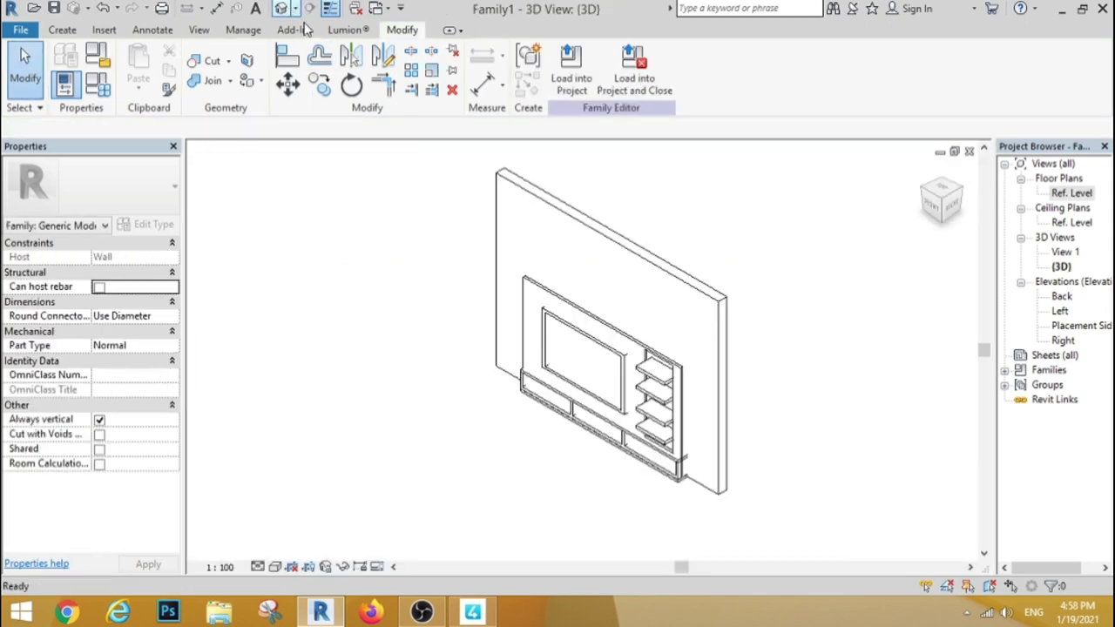
{"action": "scroll", "coordinate": [697, 349], "scroll_direction": "up", "scroll_amount": 2}
{"action": "scroll", "coordinate": [616, 378], "scroll_direction": "up", "scroll_amount": 2}
Make the TV frame a thin slab starting at 20 from the wall.
{"action": "scroll", "coordinate": [616, 378], "scroll_direction": "down", "scroll_amount": 2}
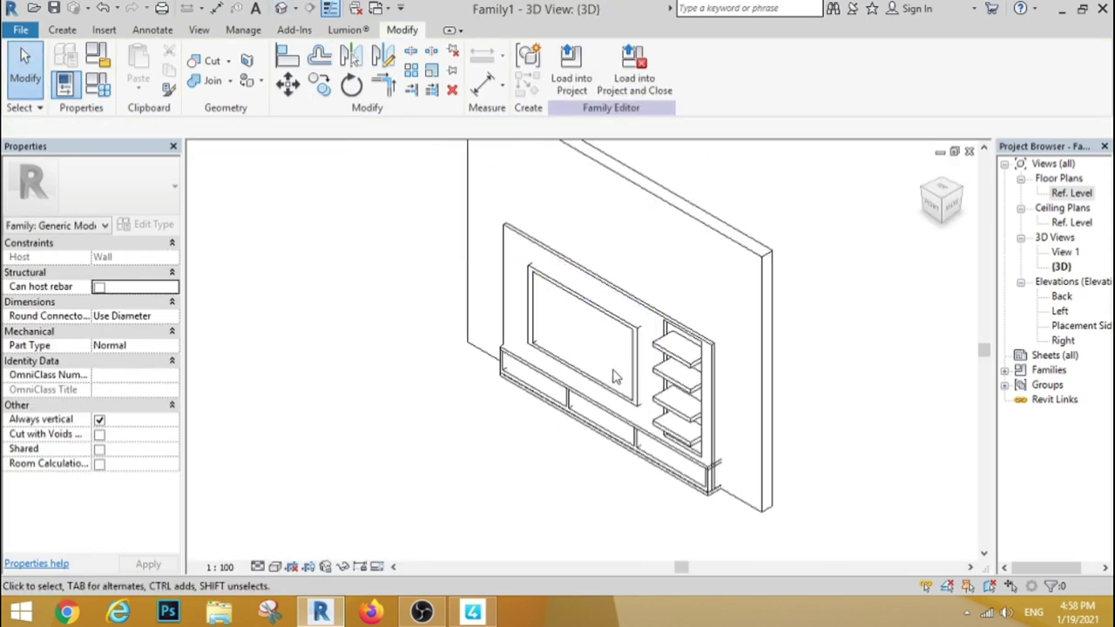
{"action": "scroll", "coordinate": [616, 378], "scroll_direction": "up", "scroll_amount": 2}
{"action": "left_click", "coordinate": [649, 333]}
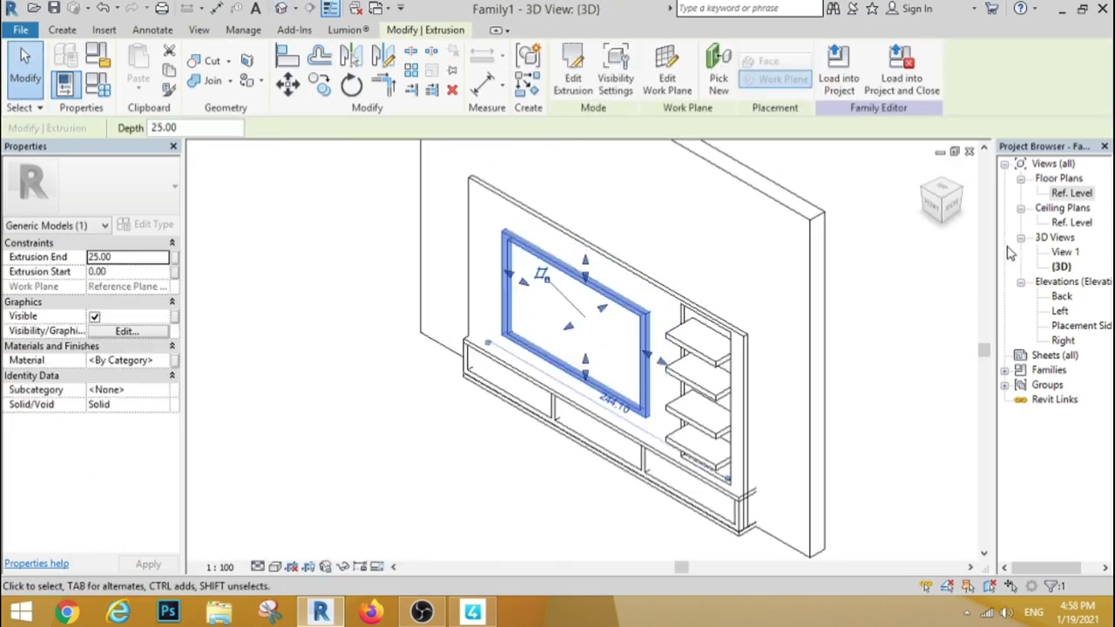
{"action": "double_click", "coordinate": [1072, 195]}
{"action": "scroll", "coordinate": [522, 345], "scroll_direction": "down", "scroll_amount": 2}
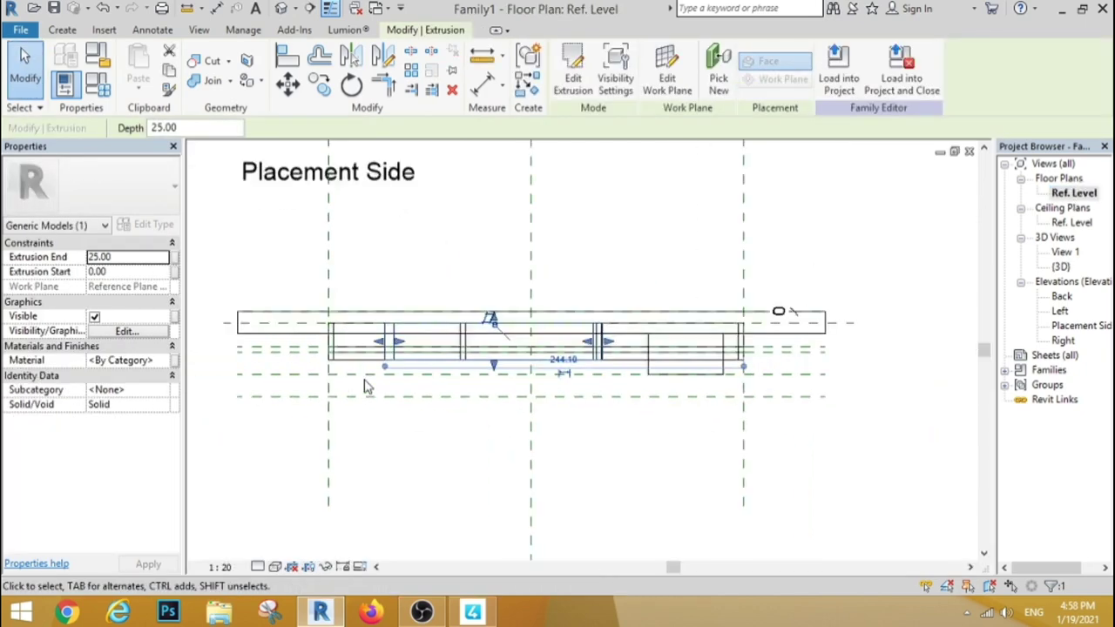
{"action": "scroll", "coordinate": [523, 344], "scroll_direction": "up", "scroll_amount": 1}
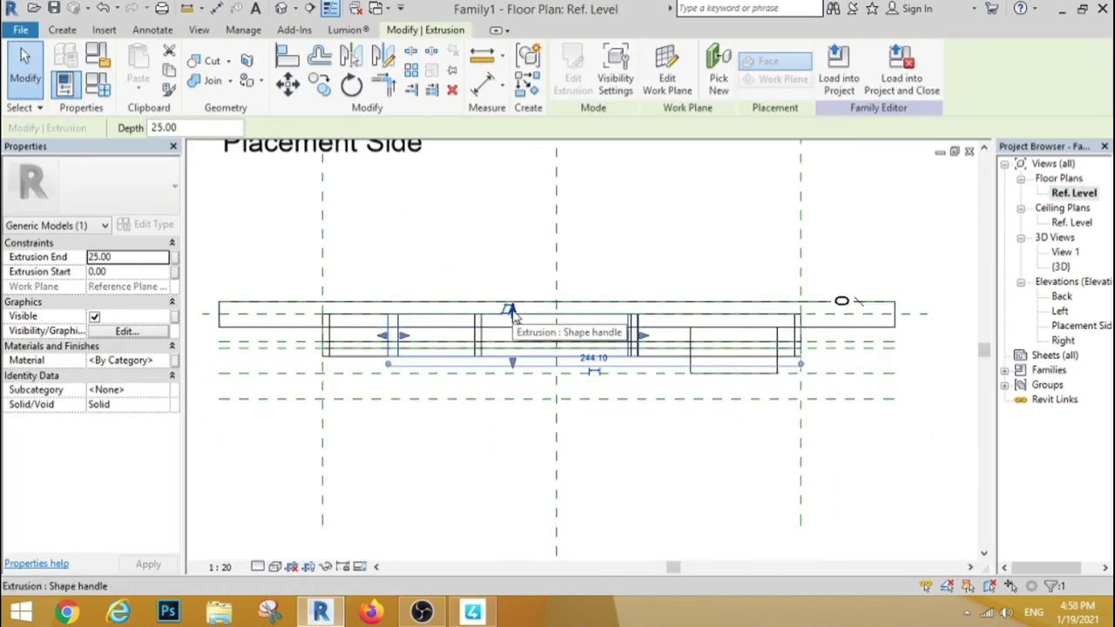
{"action": "left_click_drag", "start_coordinate": [511, 311], "coordinate": [515, 353]}
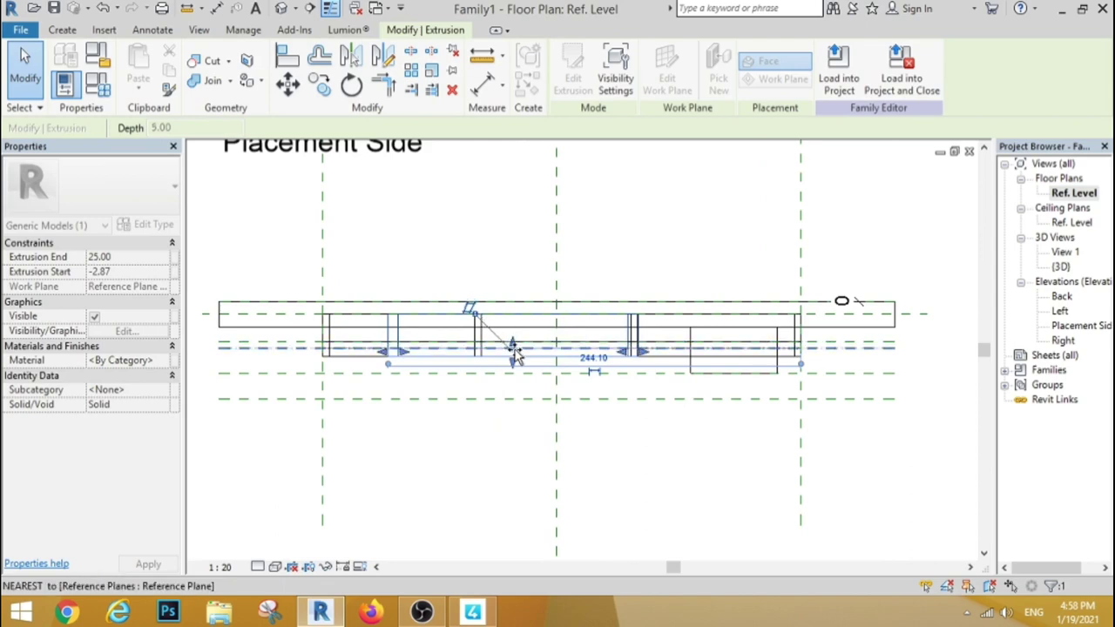
{"action": "scroll", "coordinate": [462, 353], "scroll_direction": "up", "scroll_amount": 2}
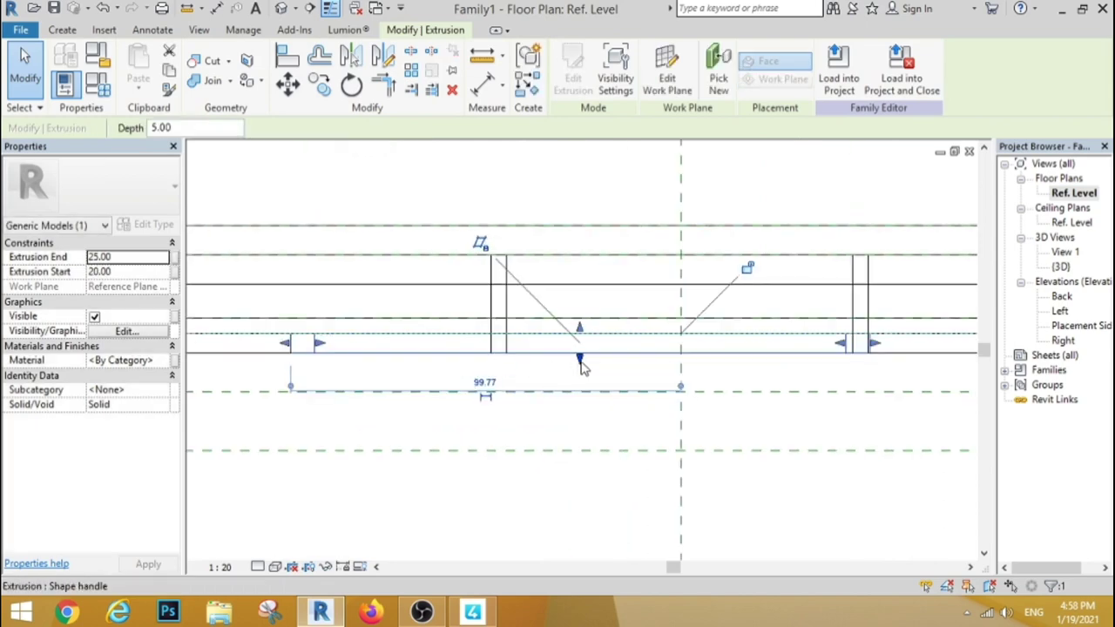
{"action": "left_click_drag", "start_coordinate": [582, 364], "coordinate": [584, 345]}
{"action": "left_click", "coordinate": [403, 209]}
{"action": "left_click", "coordinate": [282, 8]}
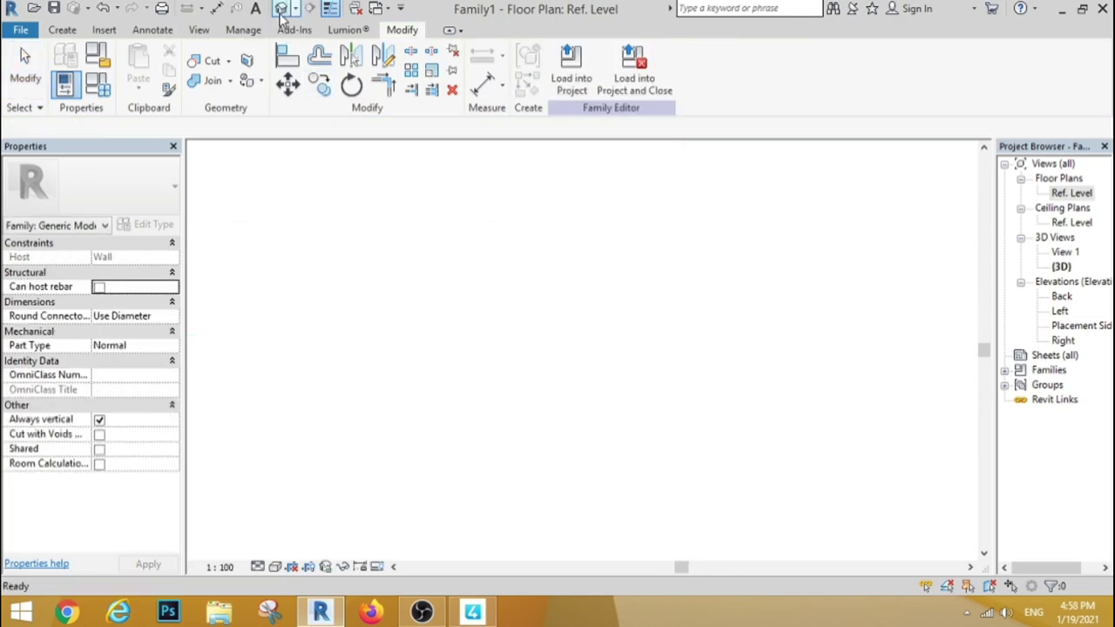
Extend the bottom console extrusion to end at 50 and check it in 3D.
{"action": "scroll", "coordinate": [514, 283], "scroll_direction": "up", "scroll_amount": 2}
{"action": "scroll", "coordinate": [548, 306], "scroll_direction": "down", "scroll_amount": 3}
{"action": "scroll", "coordinate": [599, 431], "scroll_direction": "up", "scroll_amount": 2}
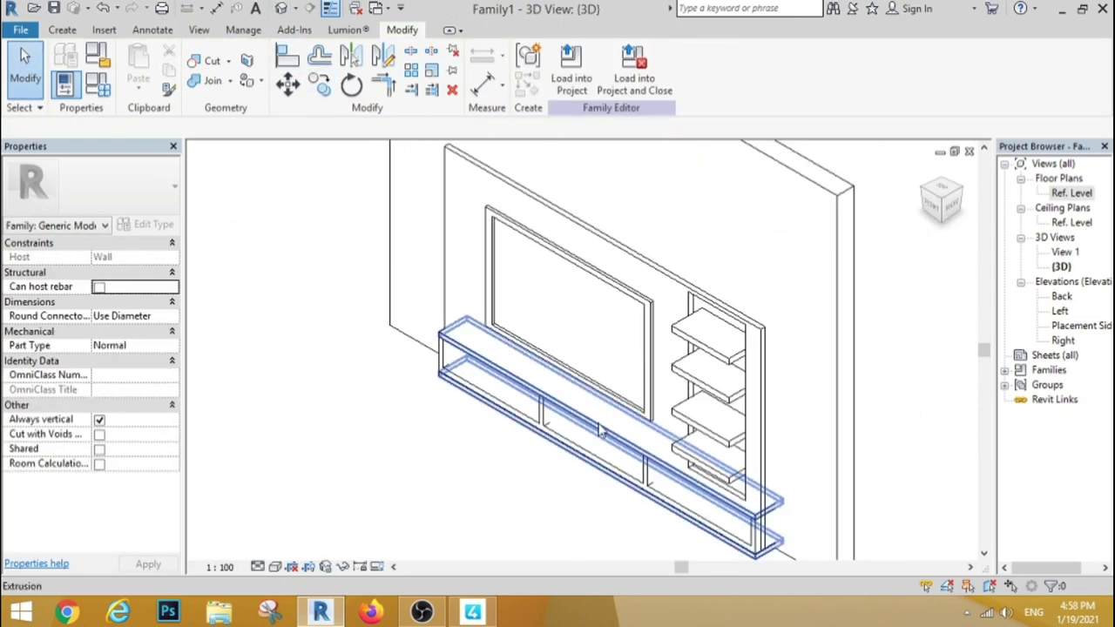
{"action": "left_click", "coordinate": [601, 435]}
{"action": "double_click", "coordinate": [1071, 193]}
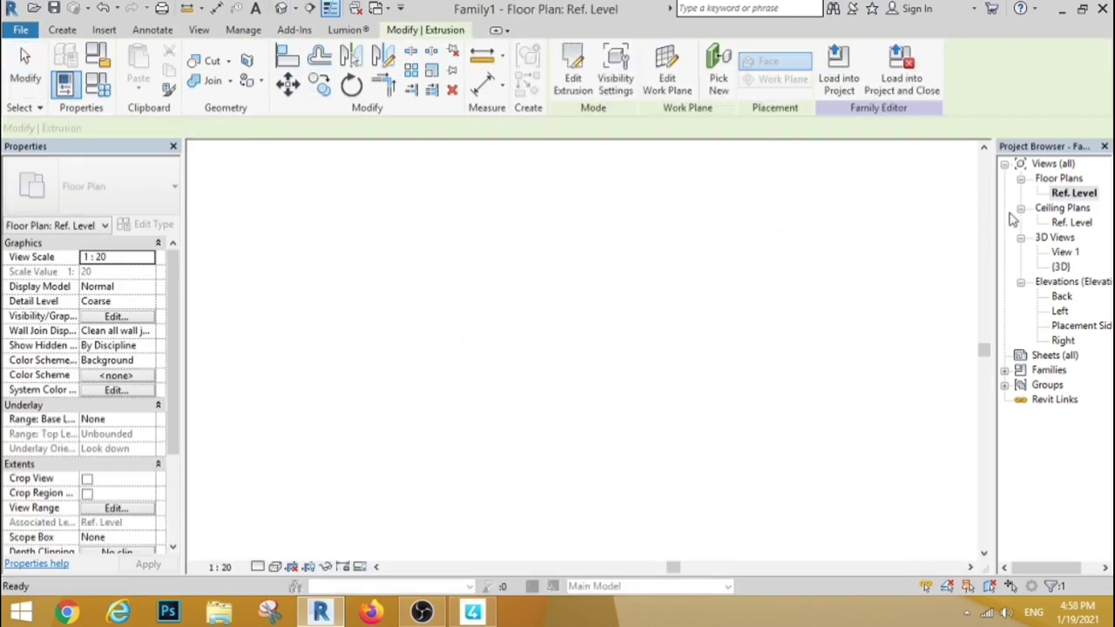
{"action": "scroll", "coordinate": [568, 318], "scroll_direction": "down", "scroll_amount": 2}
{"action": "left_click_drag", "start_coordinate": [629, 341], "coordinate": [628, 392]}
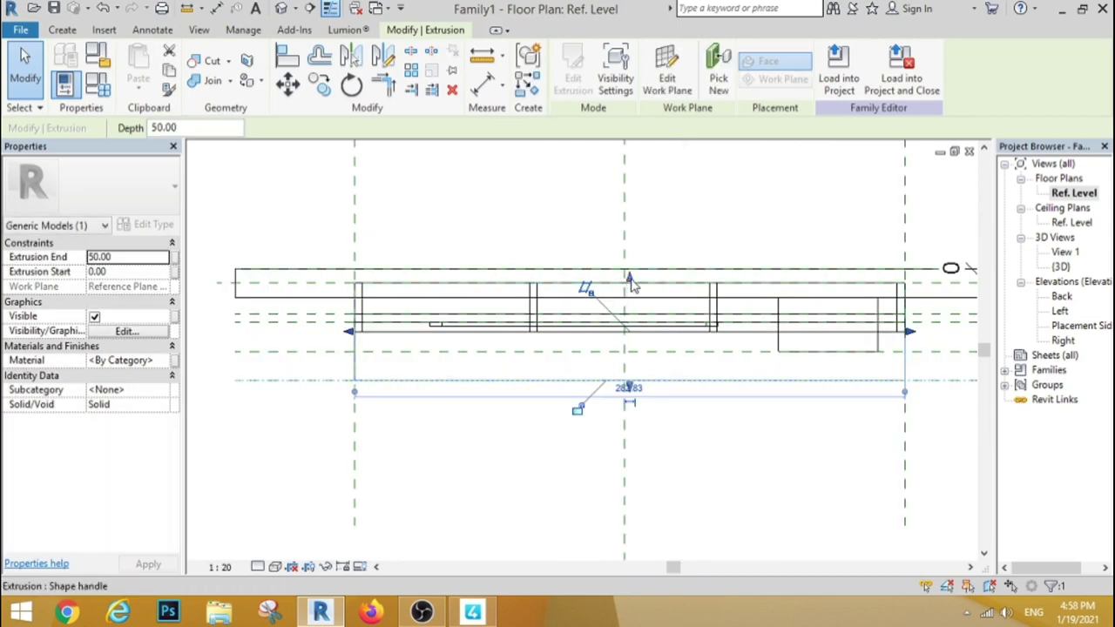
{"action": "left_click", "coordinate": [693, 227]}
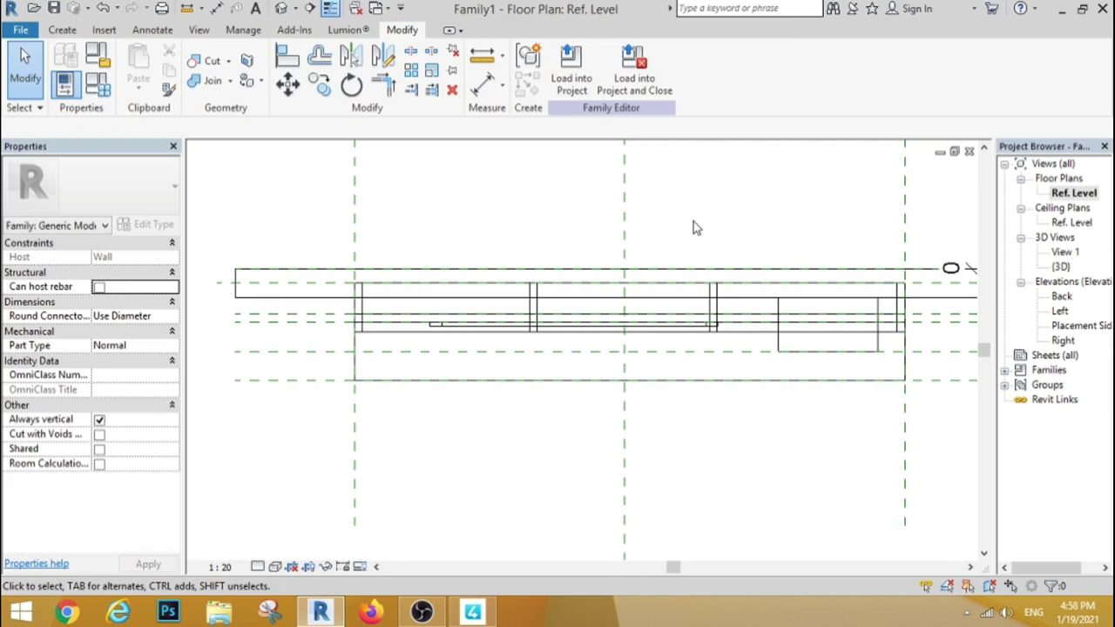
{"action": "left_click", "coordinate": [282, 9]}
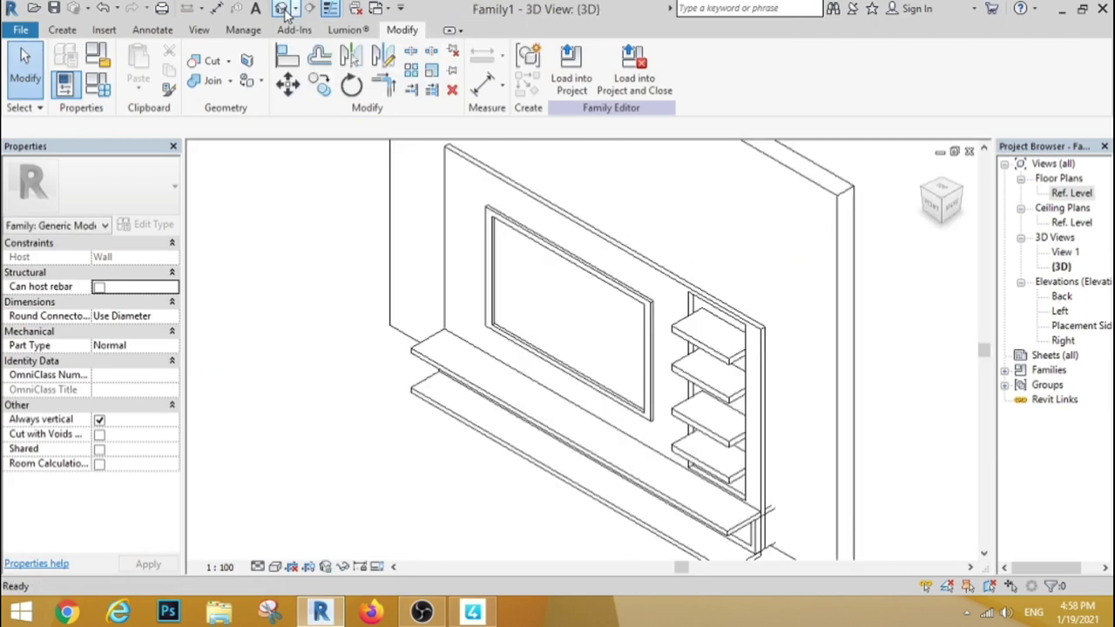
{"action": "scroll", "coordinate": [588, 519], "scroll_direction": "down", "scroll_amount": 2}
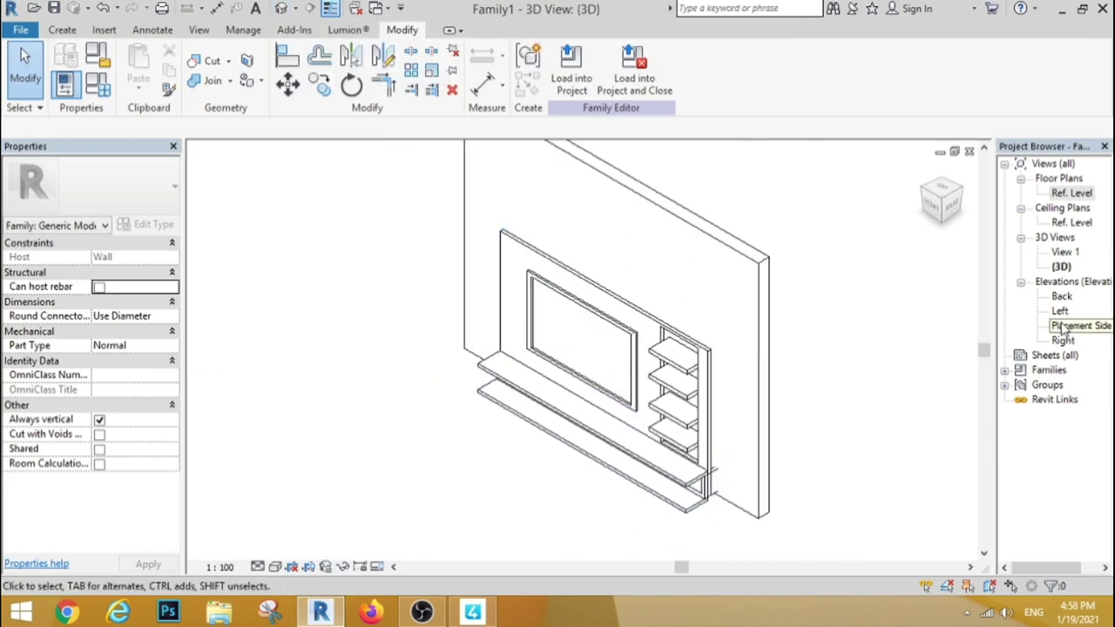
Extend the bottom cabinet extrusion to 50 and move its back face forward from the wall.
{"action": "double_click", "coordinate": [1060, 296]}
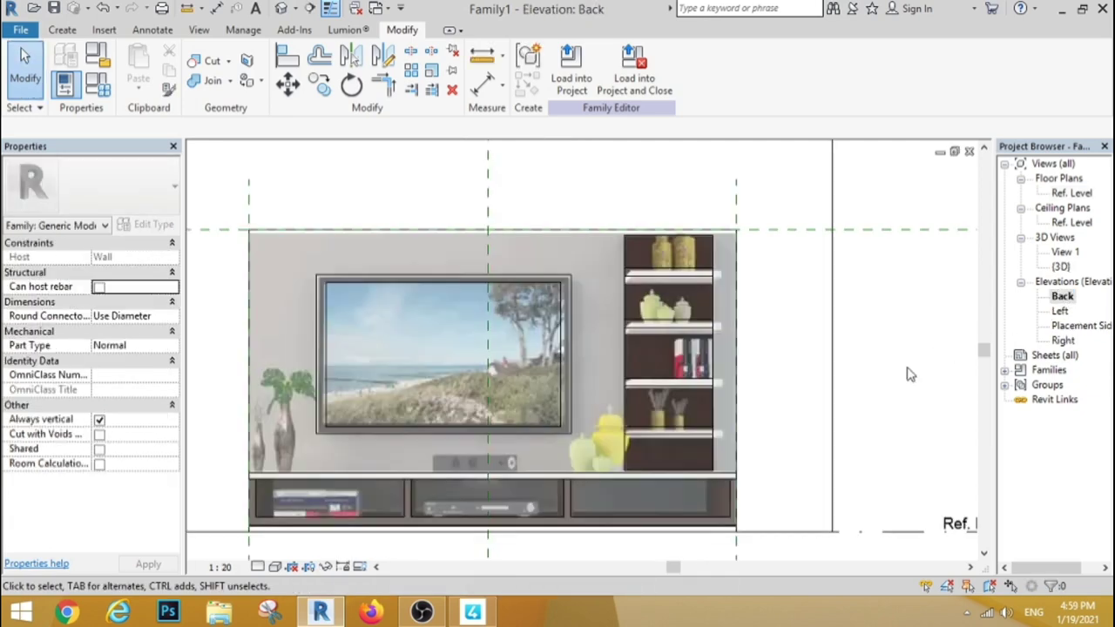
{"action": "left_click", "coordinate": [567, 505]}
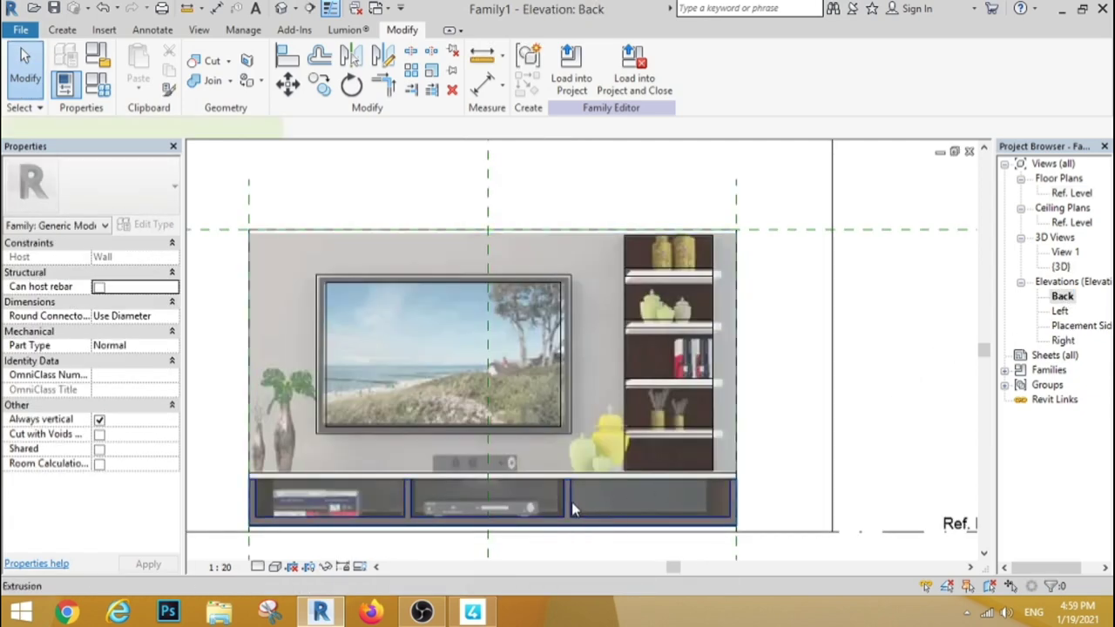
{"action": "double_click", "coordinate": [1070, 193]}
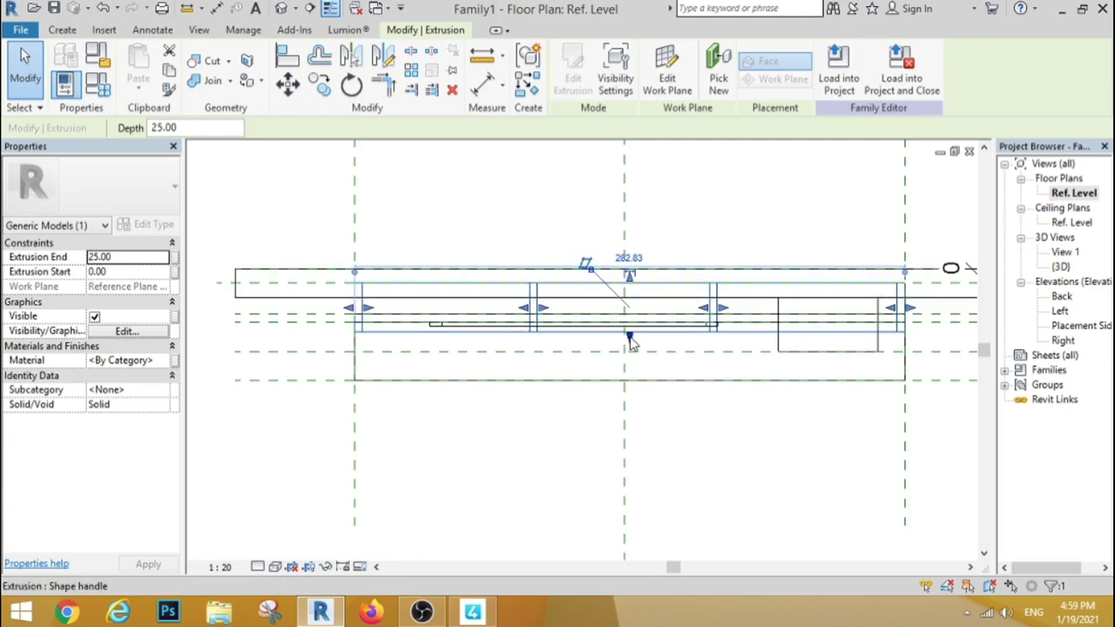
{"action": "left_click_drag", "start_coordinate": [629, 337], "coordinate": [630, 380]}
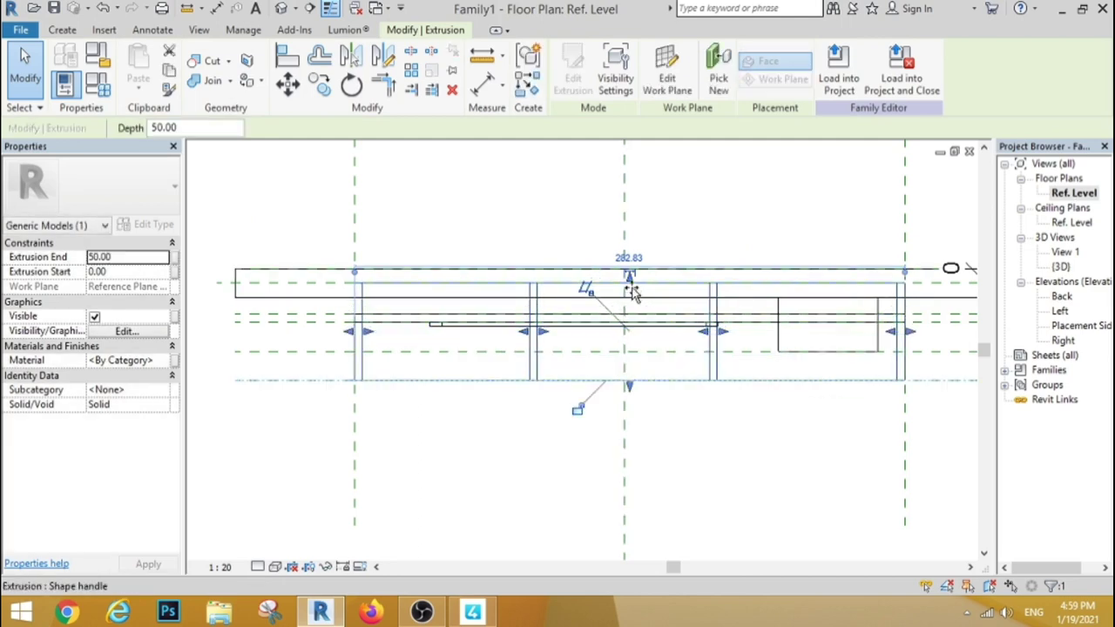
{"action": "left_click_drag", "start_coordinate": [631, 287], "coordinate": [630, 326]}
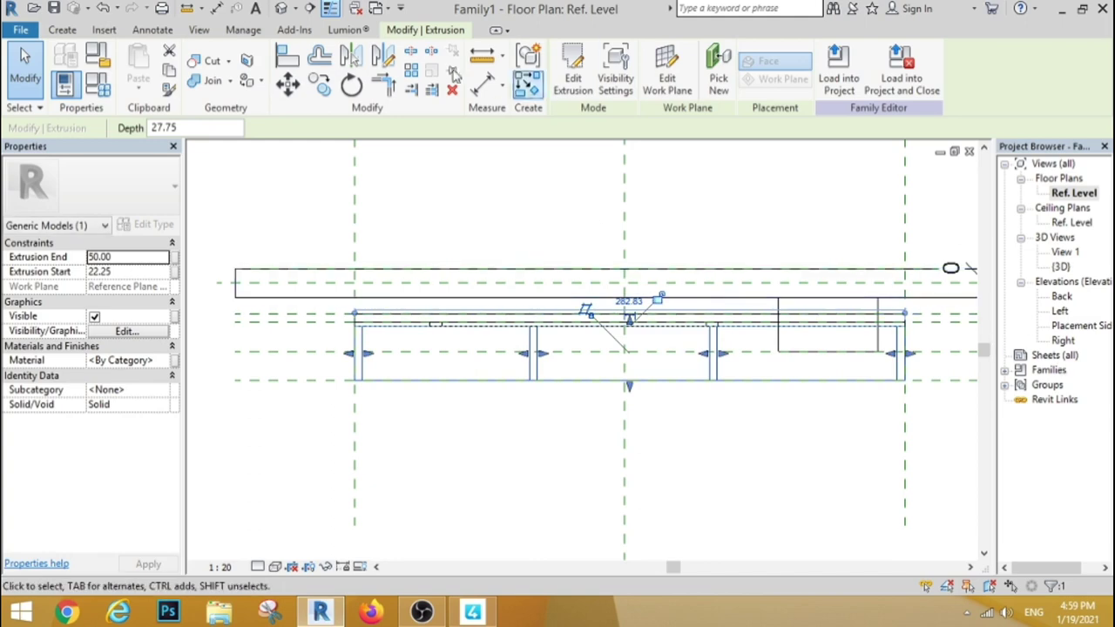
{"action": "left_click", "coordinate": [281, 9]}
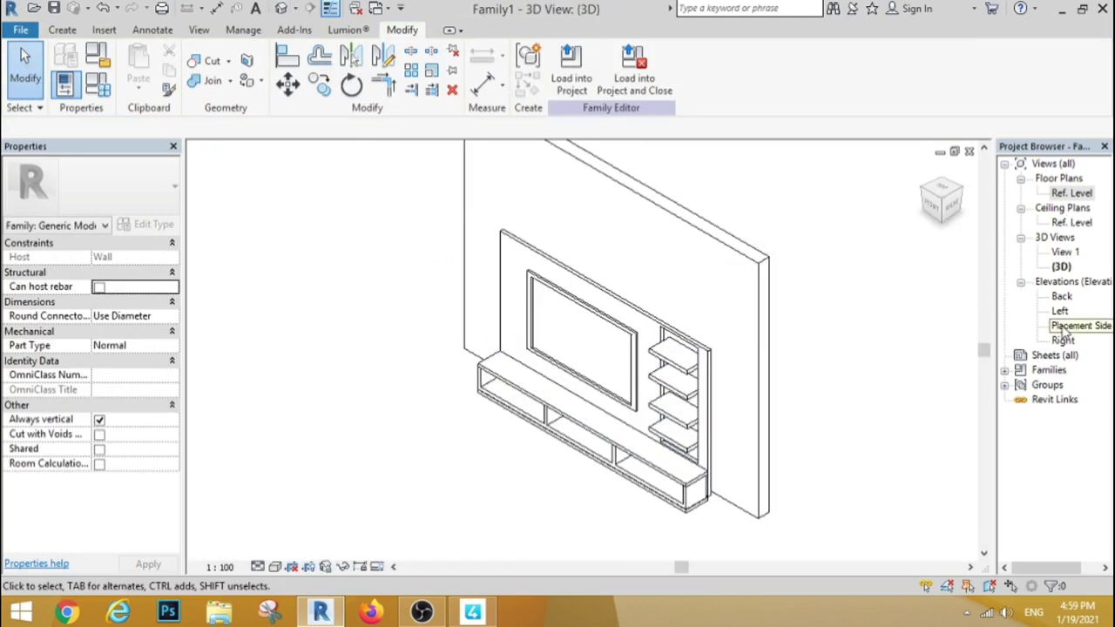
Reselect the bottom extrusion in the Ref. Level plan, deselect it and return to 3D.
{"action": "double_click", "coordinate": [1061, 299]}
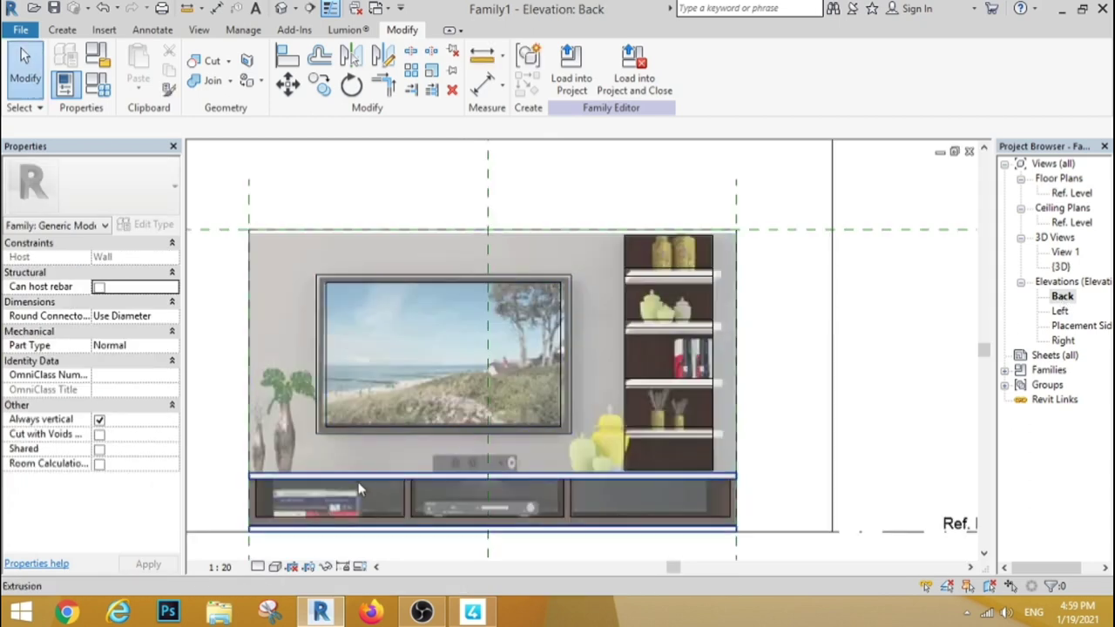
{"action": "left_click", "coordinate": [367, 484]}
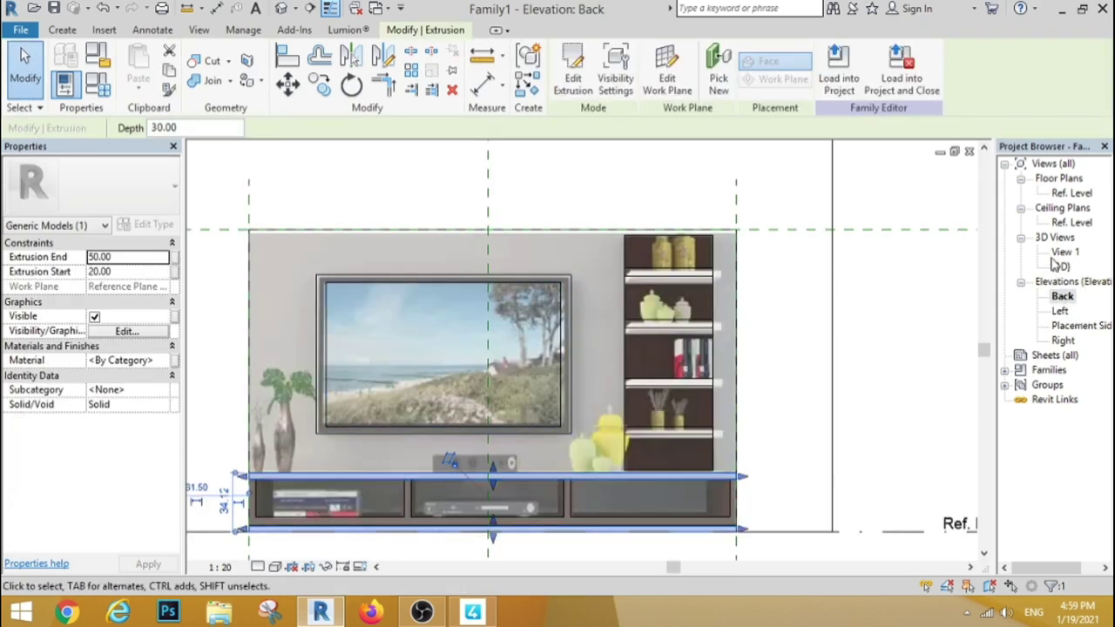
{"action": "double_click", "coordinate": [1069, 193]}
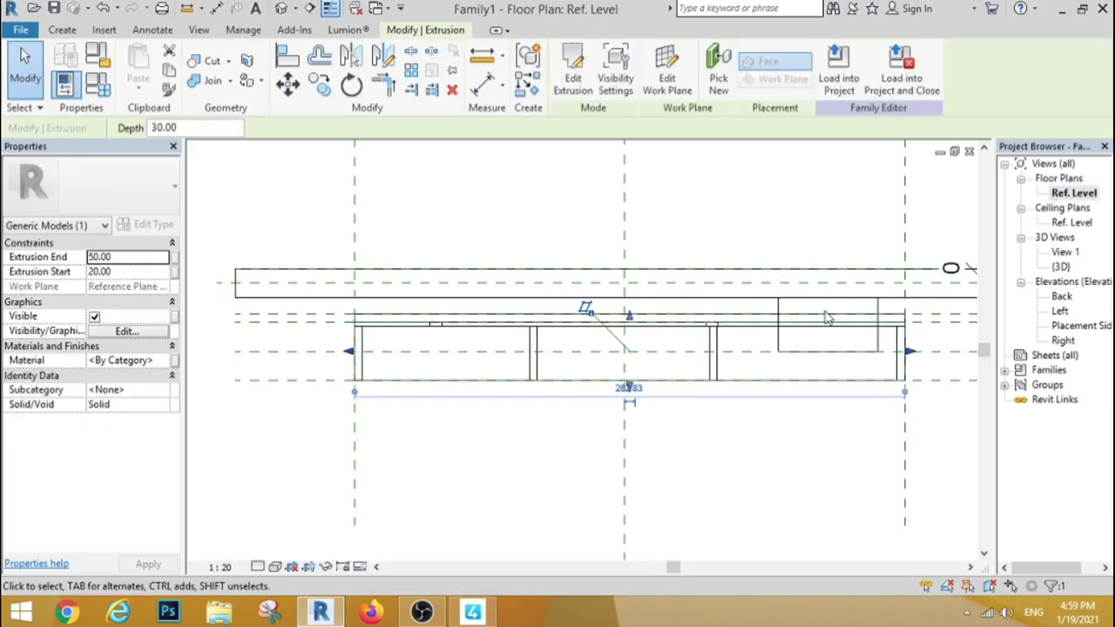
{"action": "left_click", "coordinate": [771, 445]}
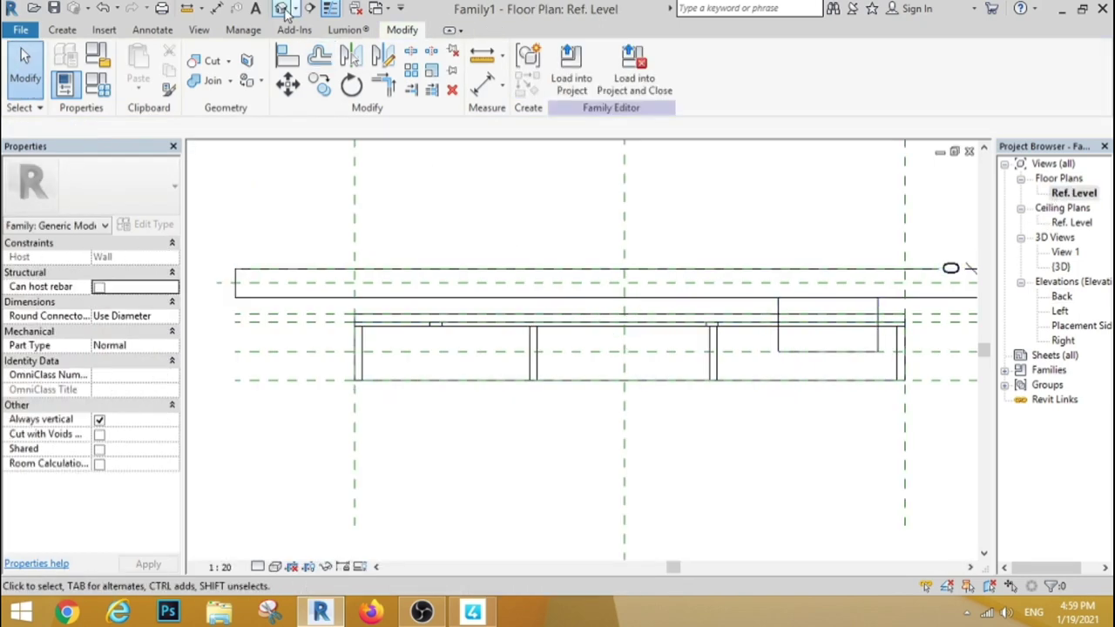
{"action": "left_click", "coordinate": [283, 9]}
Zoom and orbit the 3D model to inspect the back panel, then switch to the Back elevation.
{"action": "scroll", "coordinate": [560, 461], "scroll_direction": "up", "scroll_amount": 3}
{"action": "scroll", "coordinate": [512, 307], "scroll_direction": "up", "scroll_amount": 2}
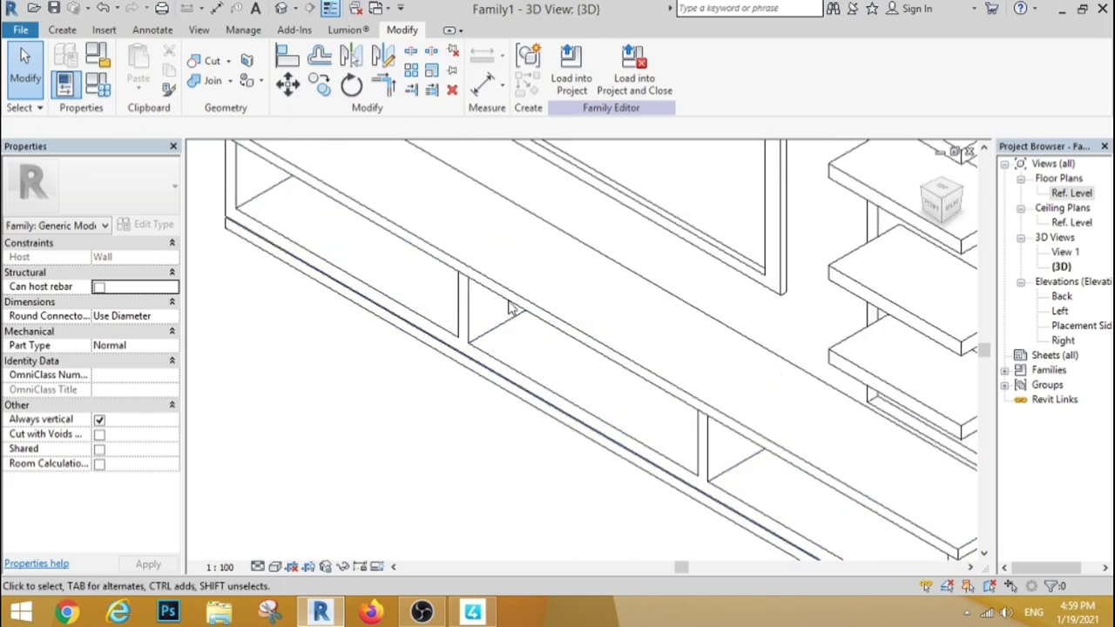
{"action": "scroll", "coordinate": [512, 306], "scroll_direction": "down", "scroll_amount": 3}
{"action": "scroll", "coordinate": [597, 268], "scroll_direction": "up", "scroll_amount": 2}
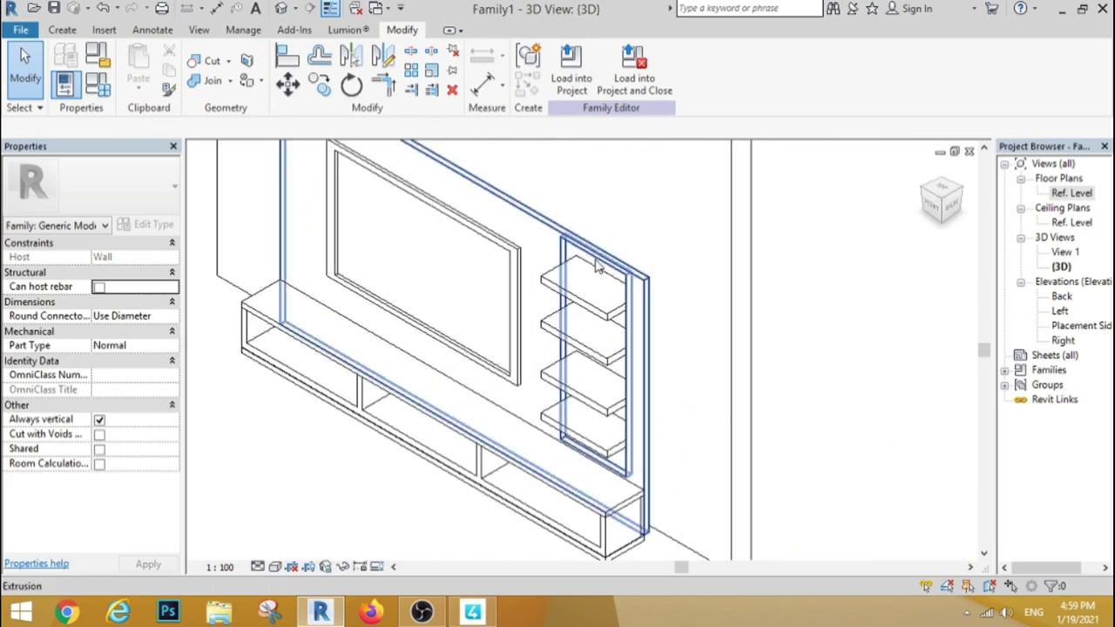
{"action": "left_click", "coordinate": [597, 267]}
{"action": "scroll", "coordinate": [587, 273], "scroll_direction": "up", "scroll_amount": 3}
{"action": "scroll", "coordinate": [587, 273], "scroll_direction": "down", "scroll_amount": 3}
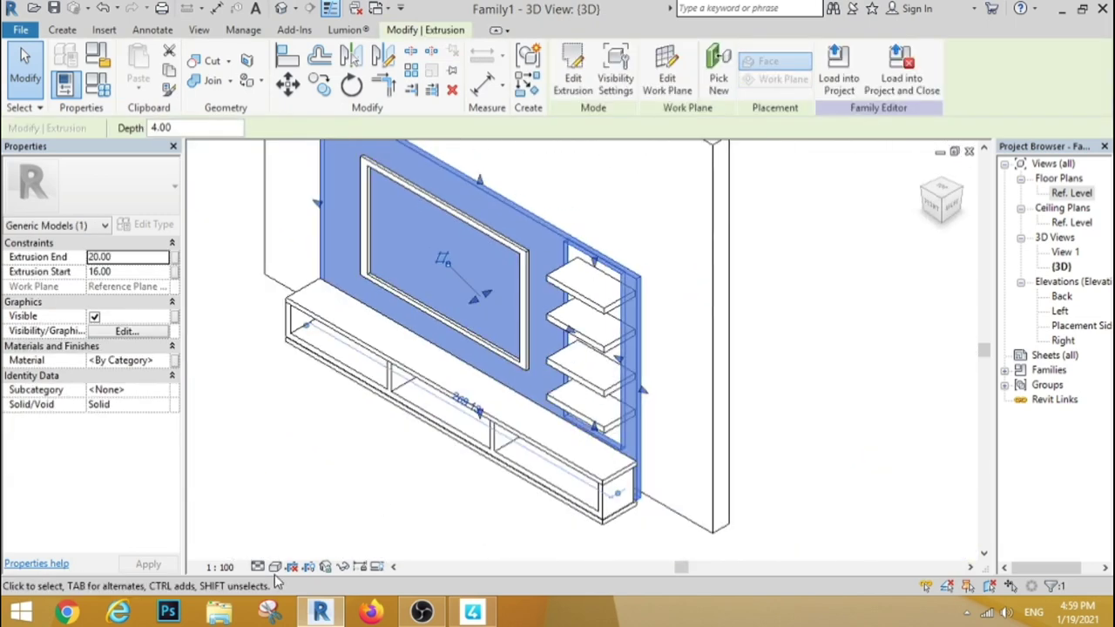
{"action": "left_click", "coordinate": [329, 432]}
{"action": "mouse_move", "coordinate": [241, 368]}
{"action": "middle_mouse_down", "text": "shift"}
{"action": "mouse_move", "coordinate": [452, 251]}
{"action": "mouse_move", "coordinate": [406, 274]}
{"action": "mouse_move", "coordinate": [319, 273]}
{"action": "middle_mouse_up", "text": "shift"}
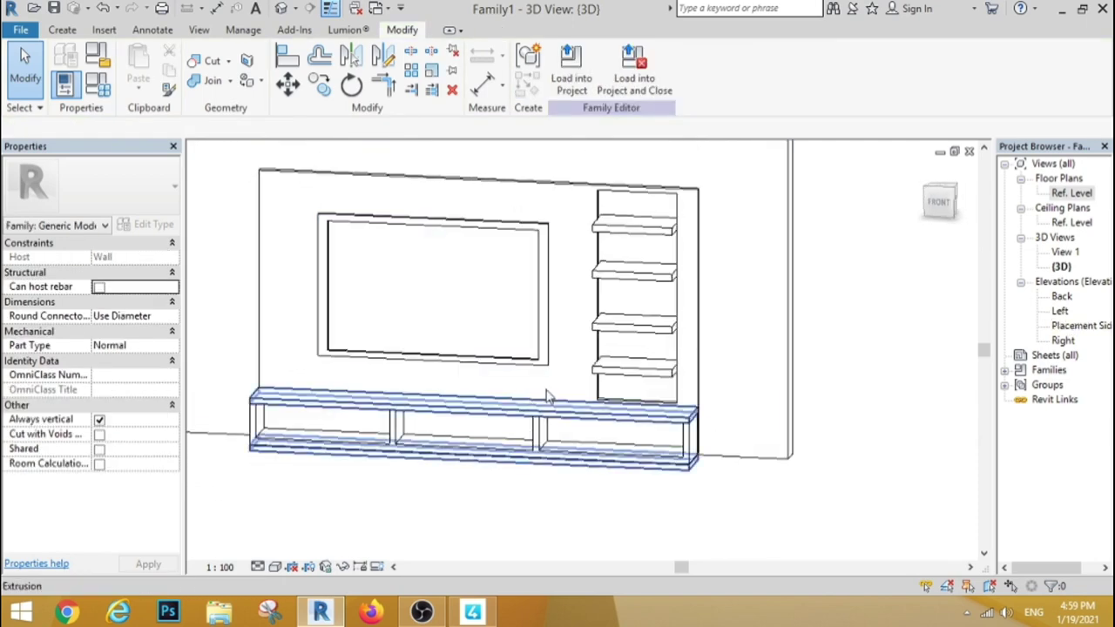
{"action": "double_click", "coordinate": [1061, 297]}
Trace a new rectangular extrusion over the dark shelf backing and finish it.
{"action": "scroll", "coordinate": [626, 231], "scroll_direction": "up", "scroll_amount": 3}
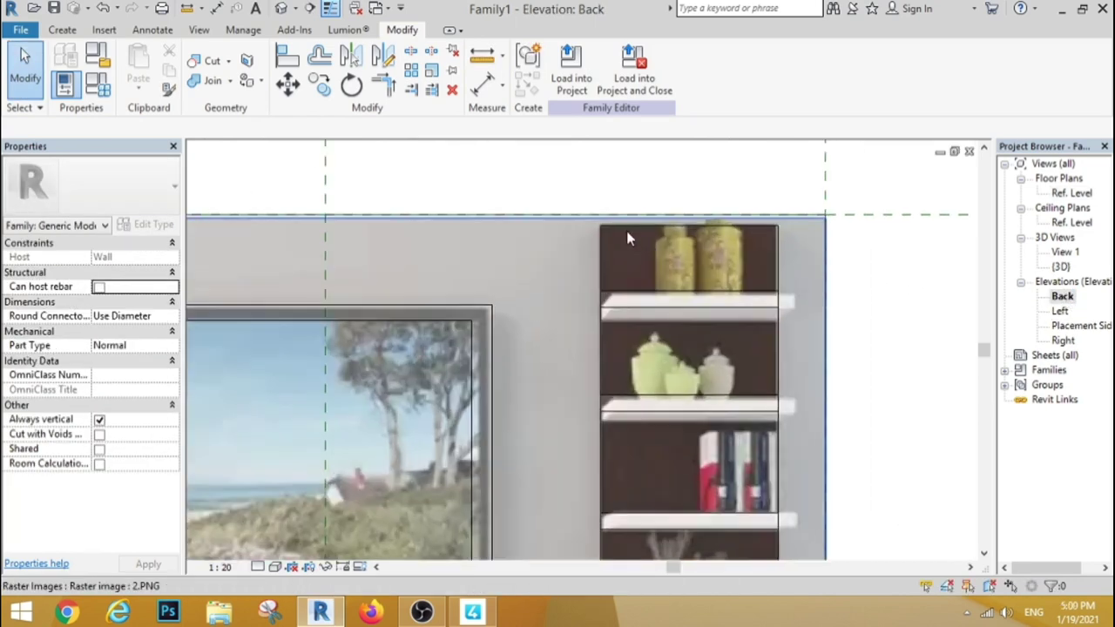
{"action": "left_click", "coordinate": [641, 248]}
{"action": "scroll", "coordinate": [649, 244], "scroll_direction": "down", "scroll_amount": 2}
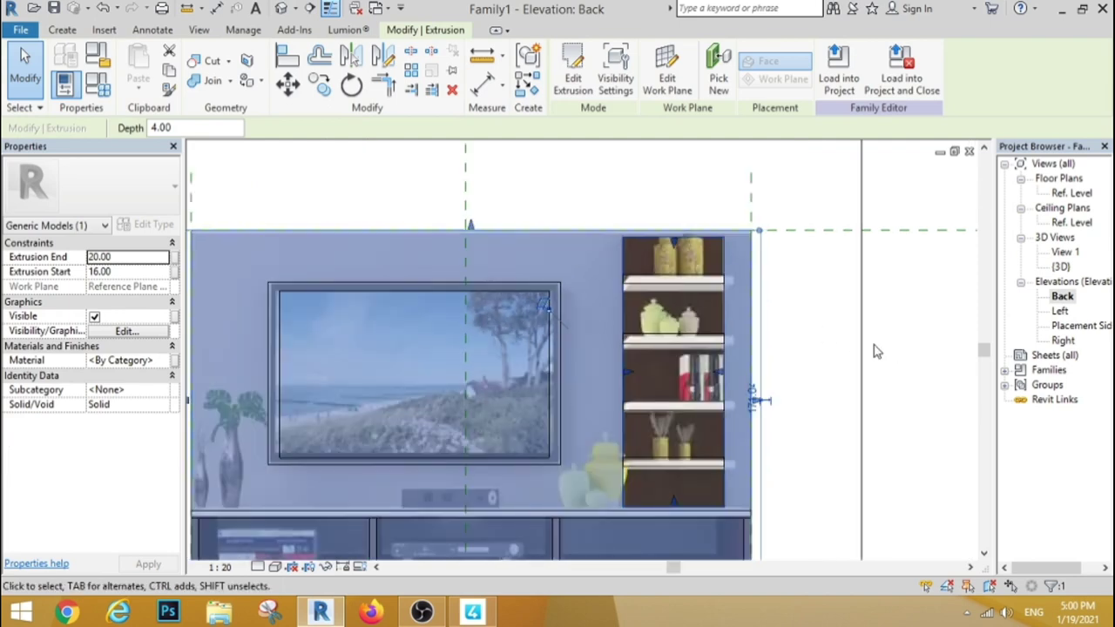
{"action": "left_click", "coordinate": [427, 153]}
{"action": "left_click", "coordinate": [62, 30]}
{"action": "left_click", "coordinate": [141, 66]}
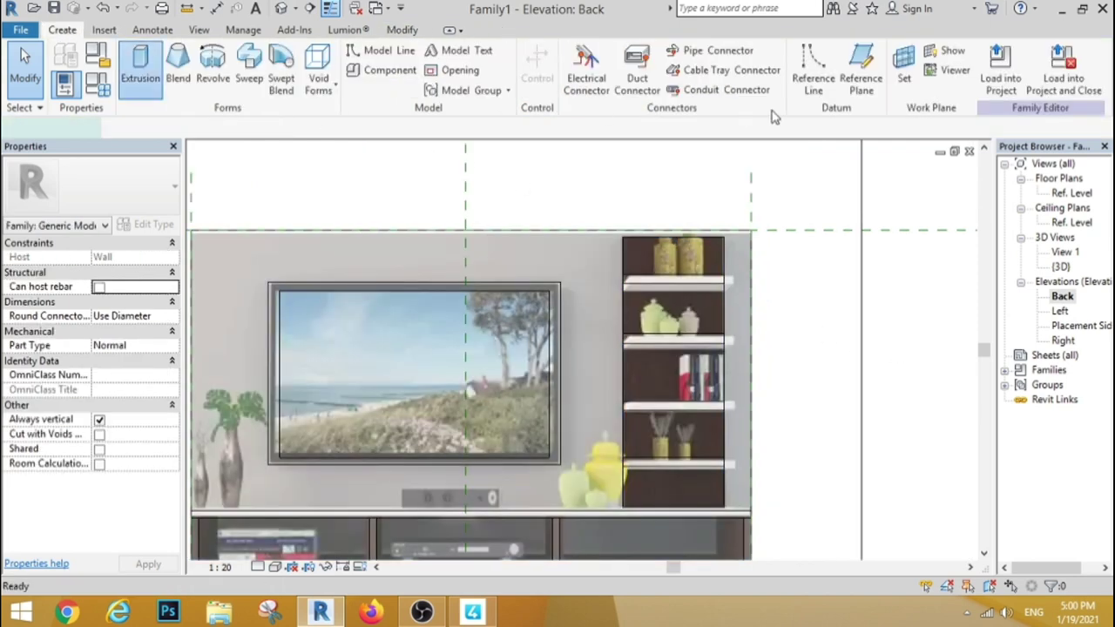
{"action": "left_click", "coordinate": [615, 53]}
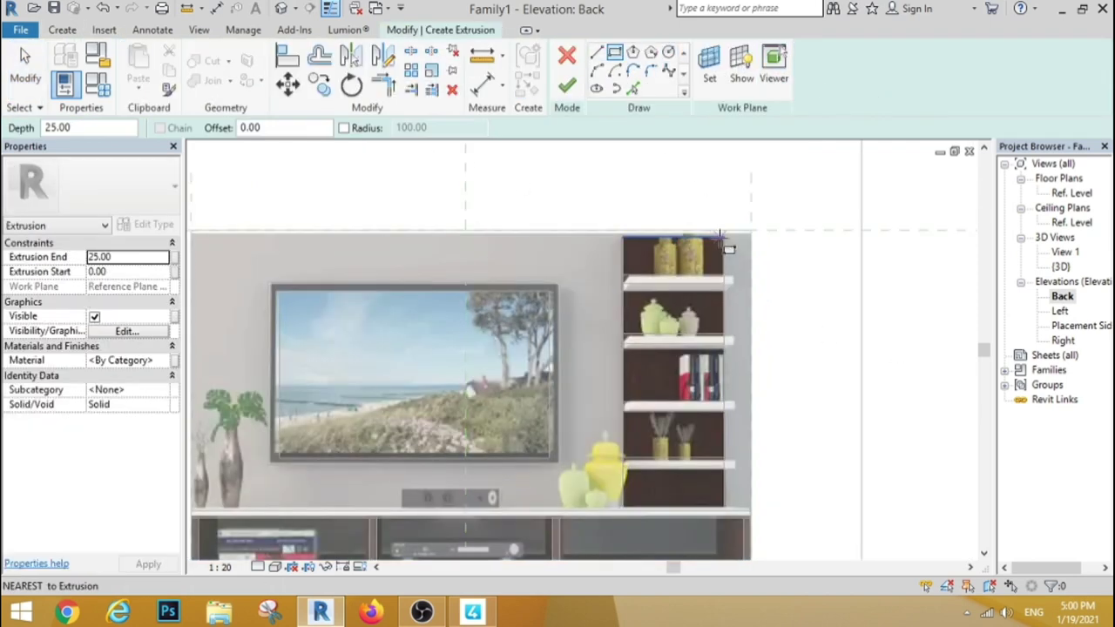
{"action": "left_click", "coordinate": [725, 236]}
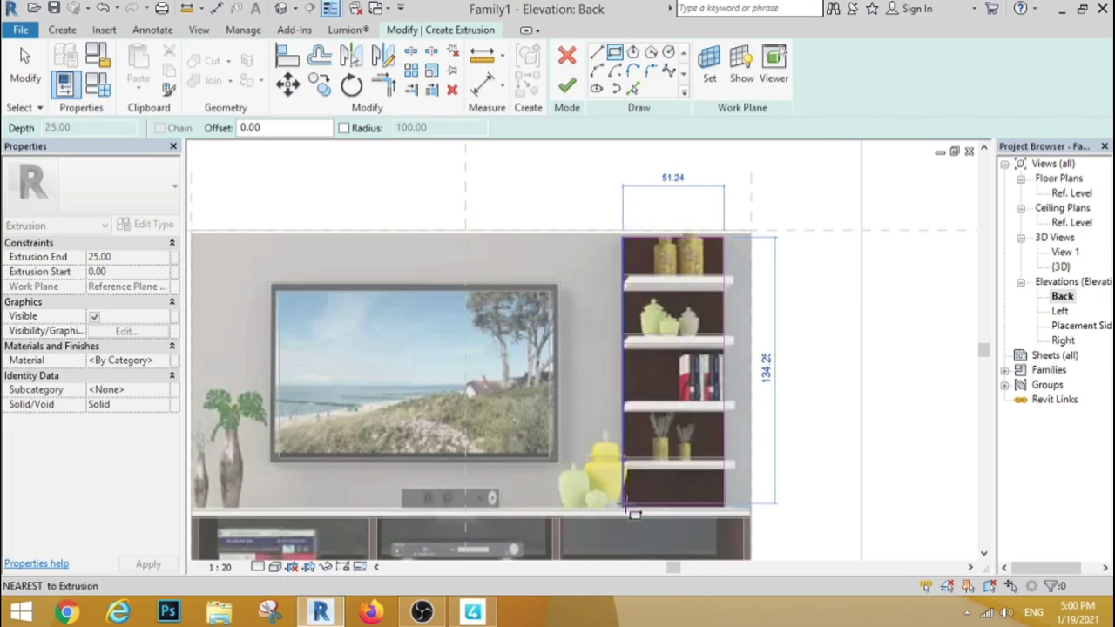
{"action": "left_click", "coordinate": [625, 508]}
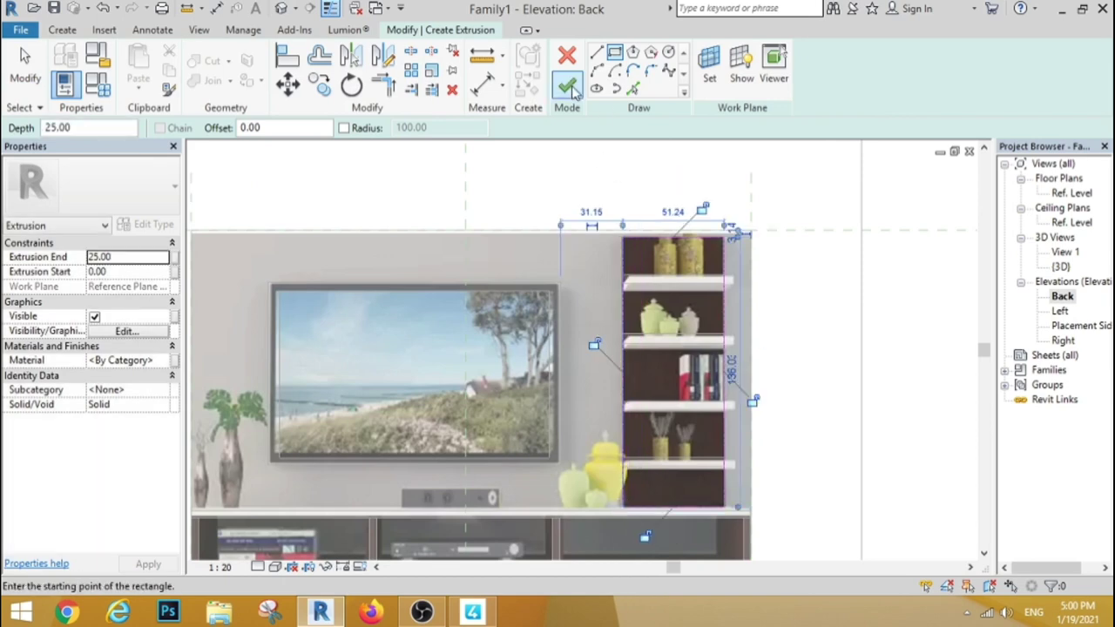
{"action": "left_click", "coordinate": [566, 84]}
In the Ref. Level plan, set the new extrusion's depth from 16 to 20, then view in 3D.
{"action": "left_click", "coordinate": [1071, 193]}
{"action": "double_click", "coordinate": [1071, 193]}
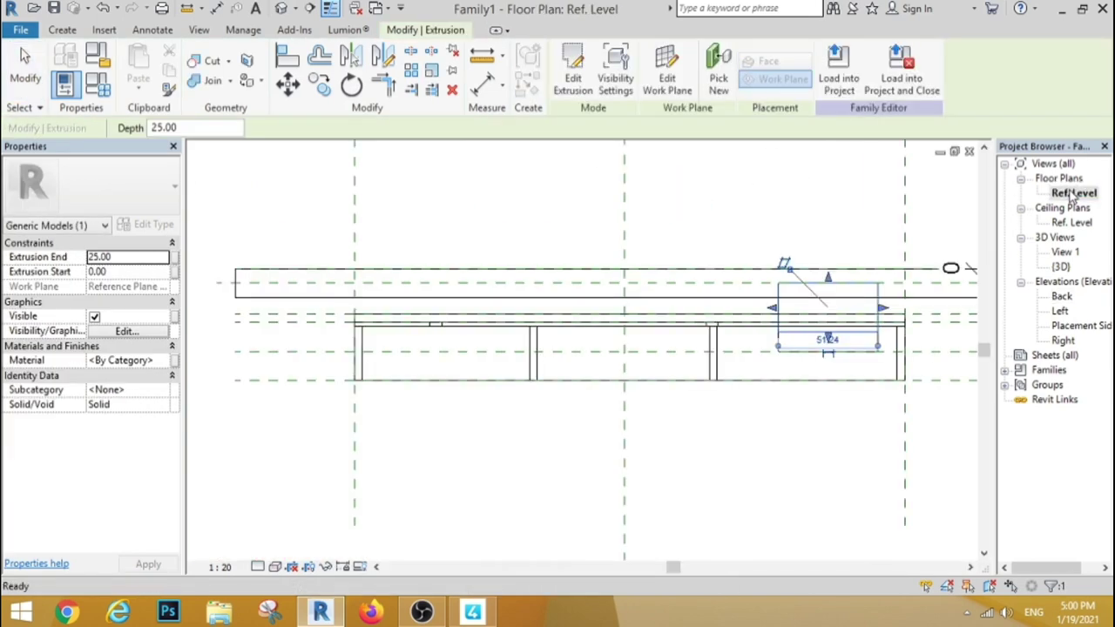
{"action": "middle_click_drag", "start_coordinate": [1102, 252], "coordinate": [828, 249]}
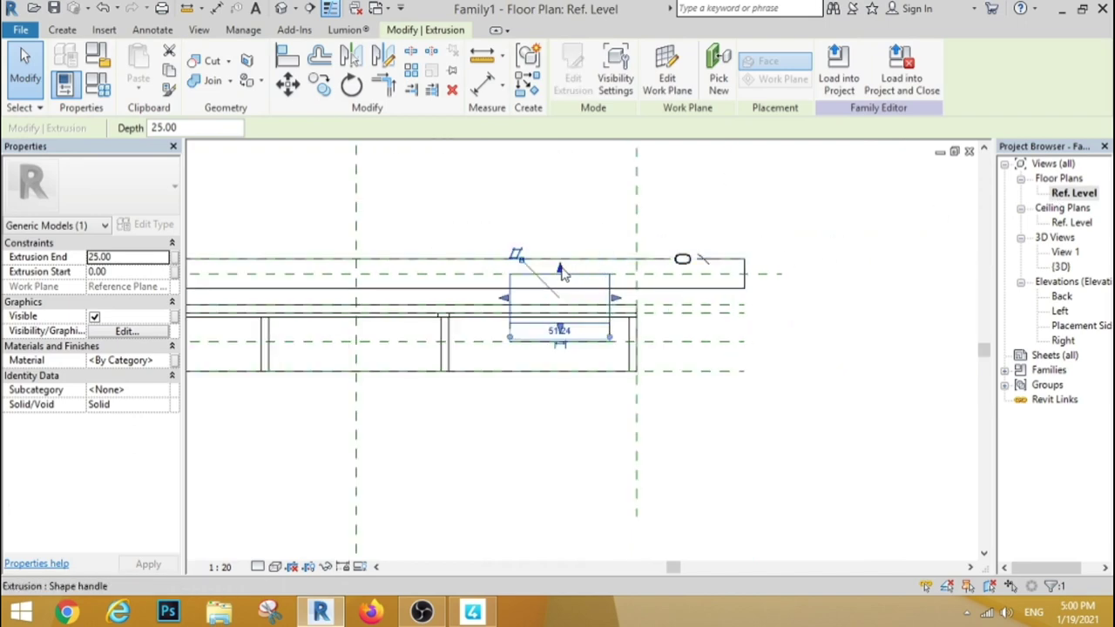
{"action": "left_click_drag", "start_coordinate": [566, 271], "coordinate": [559, 313]}
{"action": "left_click", "coordinate": [833, 331]}
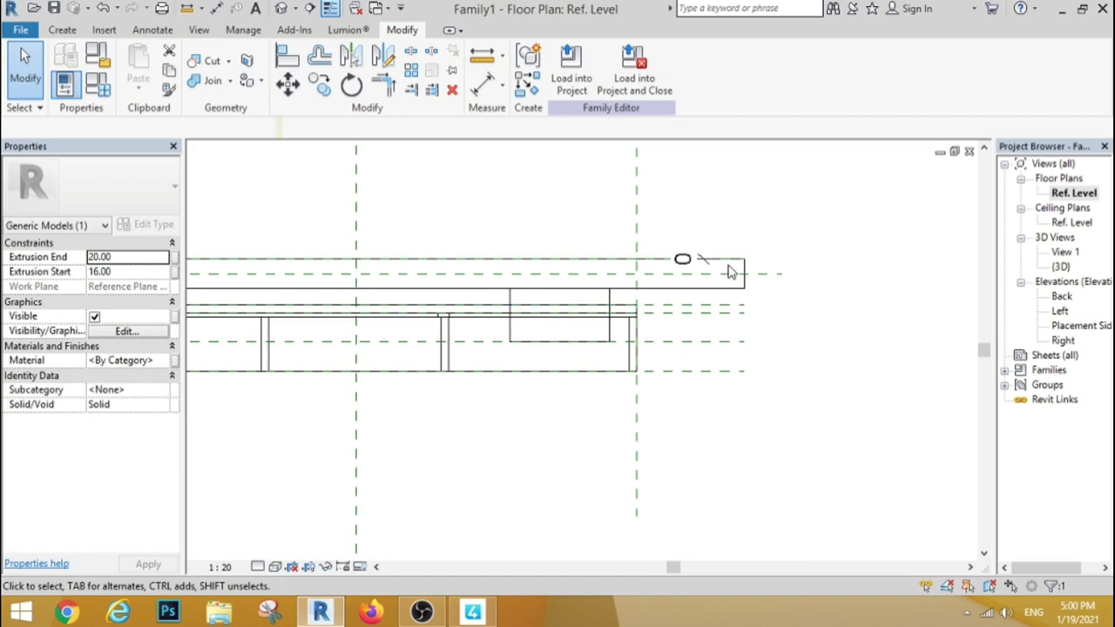
{"action": "left_click", "coordinate": [281, 7]}
{"action": "scroll", "coordinate": [560, 249], "scroll_direction": "up", "scroll_amount": 3}
{"action": "scroll", "coordinate": [660, 216], "scroll_direction": "up", "scroll_amount": 3}
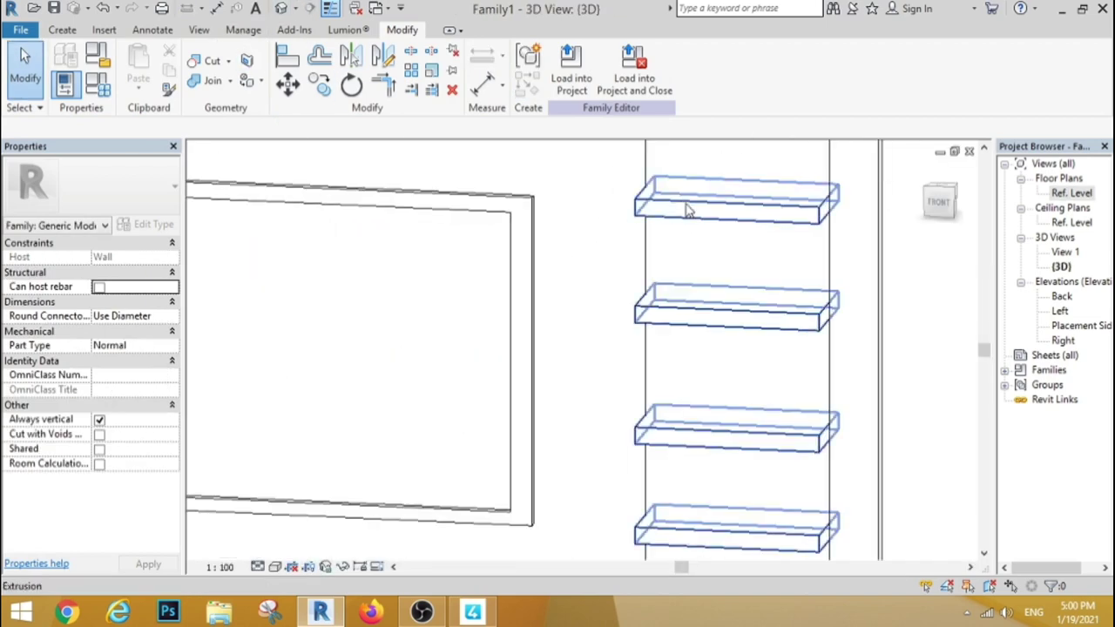
Check the shelves extrusion in the Ref. Level plan, then set the 3D view to Shaded.
{"action": "left_click", "coordinate": [687, 208]}
{"action": "double_click", "coordinate": [1057, 194]}
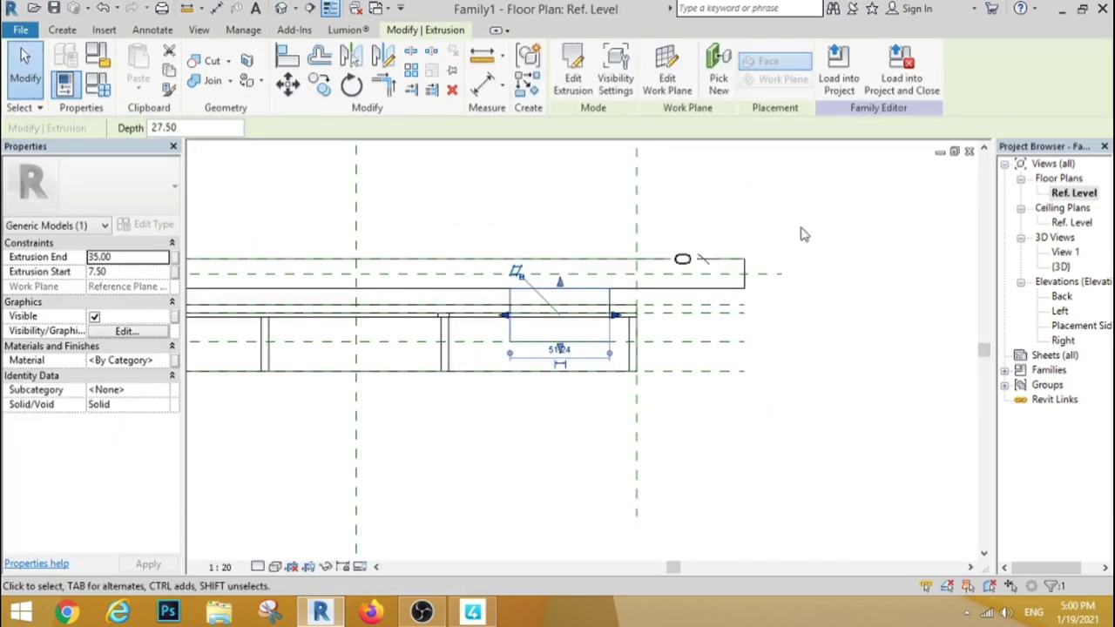
{"action": "scroll", "coordinate": [679, 261], "scroll_direction": "up", "scroll_amount": 3}
{"action": "scroll", "coordinate": [522, 288], "scroll_direction": "up", "scroll_amount": 1}
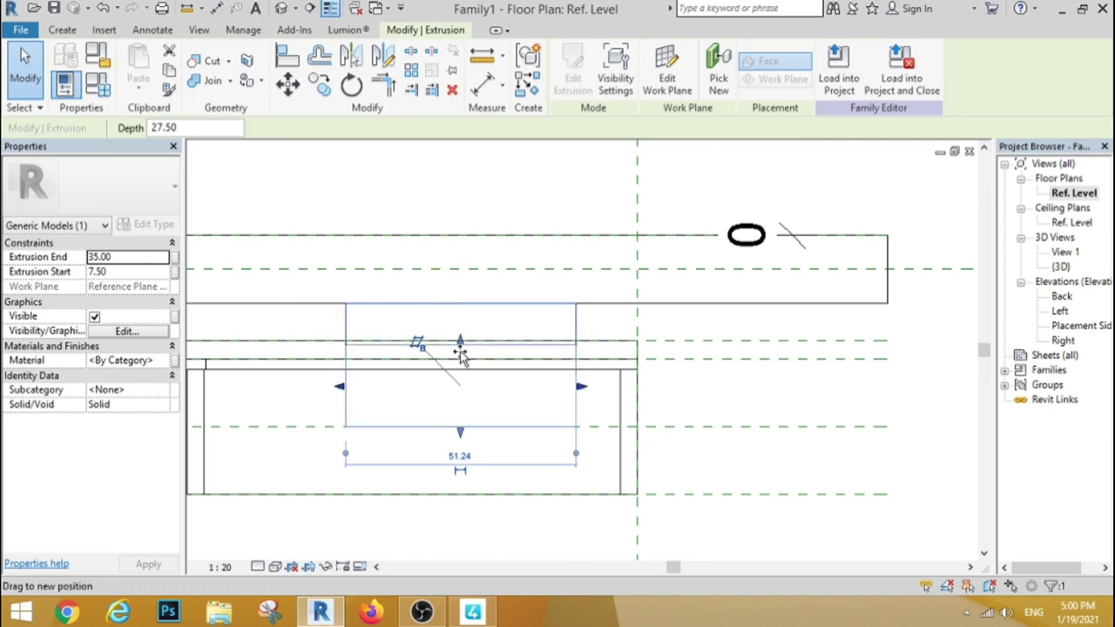
{"action": "left_click", "coordinate": [670, 410]}
{"action": "left_click", "coordinate": [282, 8]}
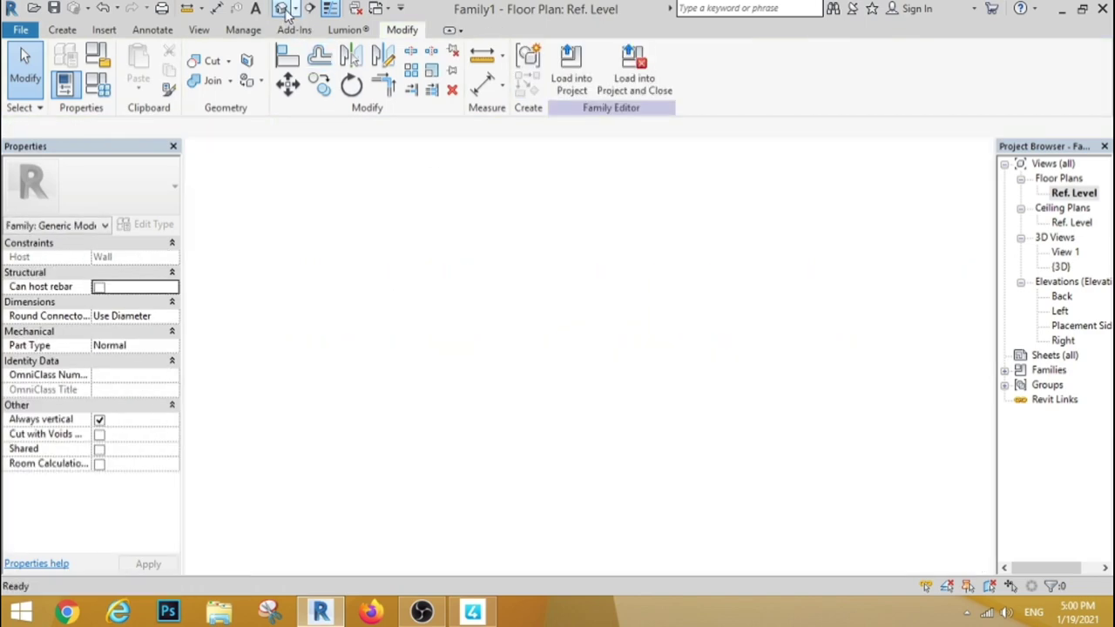
{"action": "left_click", "coordinate": [277, 568]}
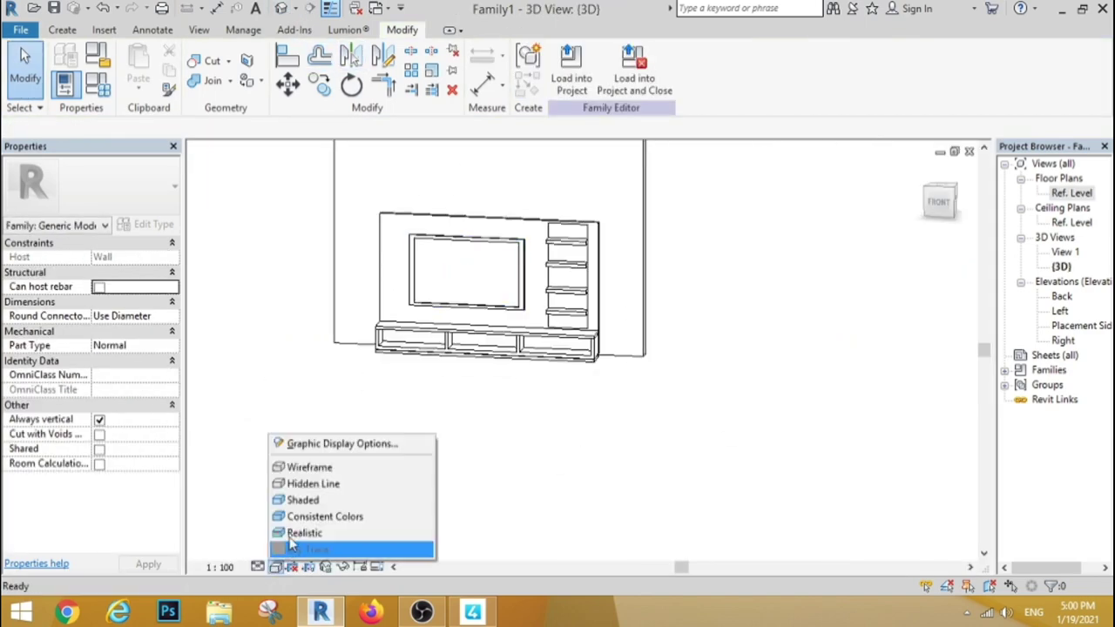
{"action": "left_click", "coordinate": [297, 535]}
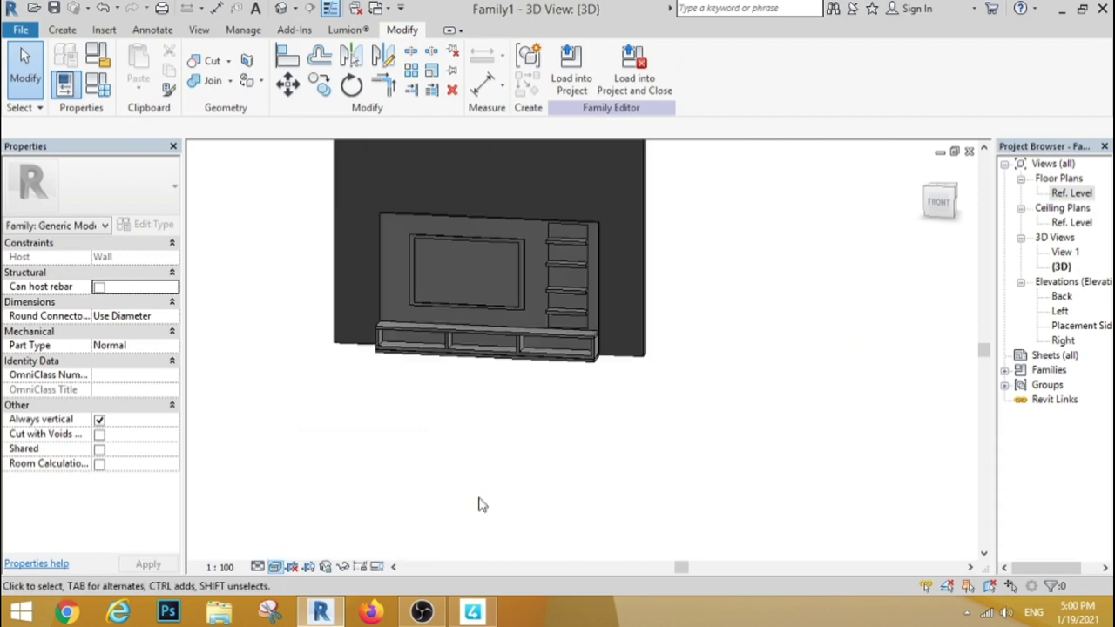
Orbit the shaded unit to an oblique angle, then switch to the Back elevation.
{"action": "mouse_move", "coordinate": [363, 399]}
{"action": "middle_mouse_down", "text": "shift"}
{"action": "mouse_move", "coordinate": [400, 294]}
{"action": "mouse_move", "coordinate": [351, 255]}
{"action": "mouse_move", "coordinate": [398, 253]}
{"action": "middle_mouse_up", "text": "shift"}
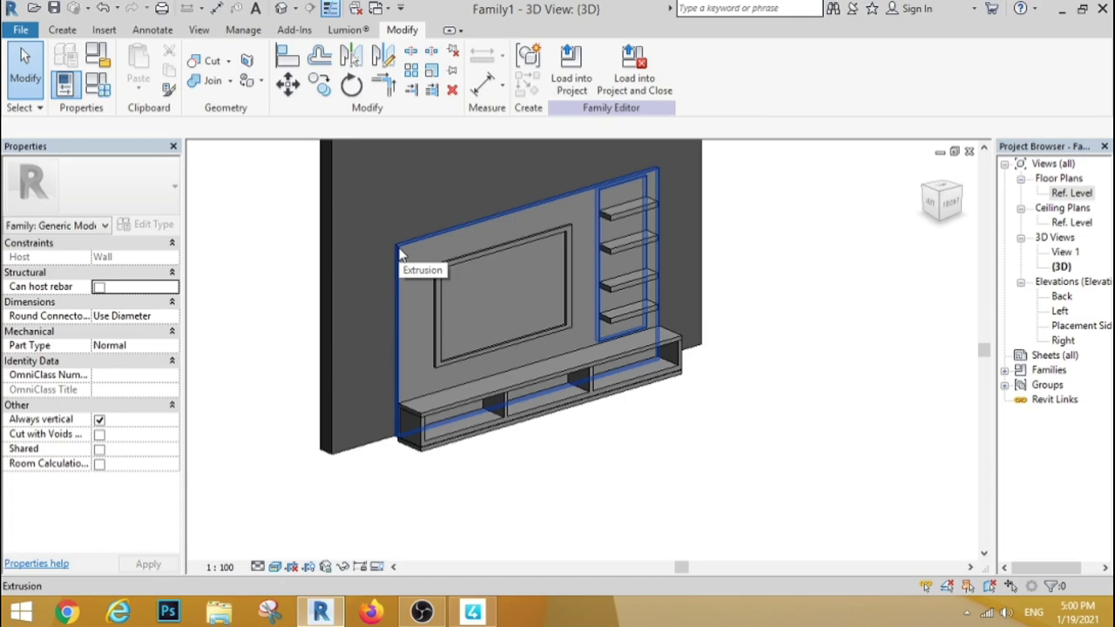
{"action": "left_click", "coordinate": [399, 253]}
{"action": "left_click", "coordinate": [723, 435]}
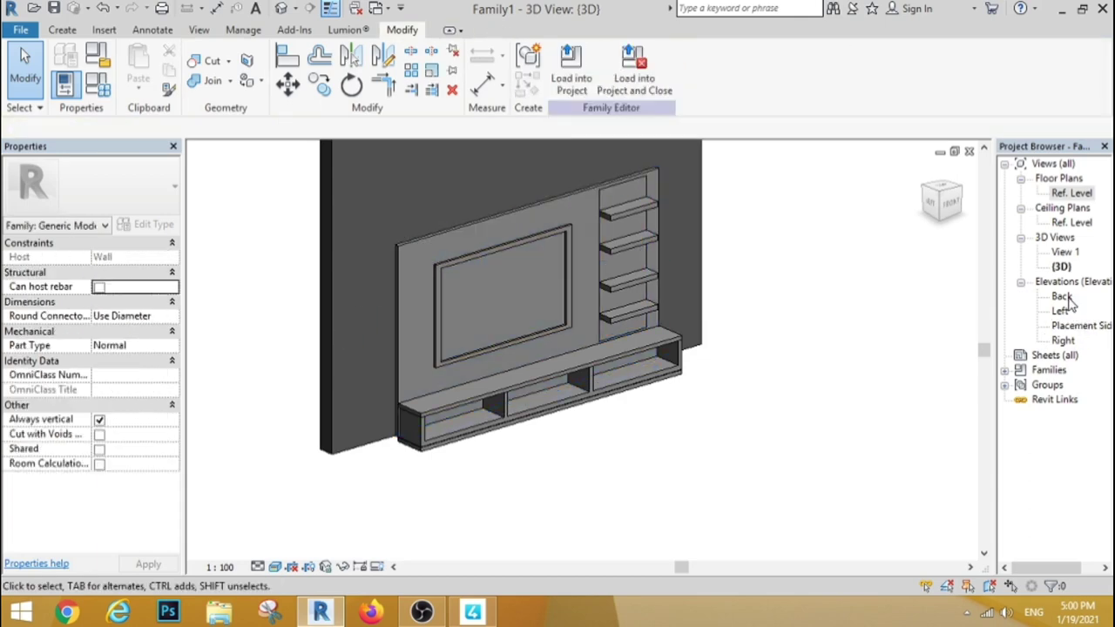
{"action": "double_click", "coordinate": [1064, 297]}
Select the bottom cabinet extrusion (22.25 to 50 cm) to start assigning its material.
{"action": "scroll", "coordinate": [826, 352], "scroll_direction": "down", "scroll_amount": 2}
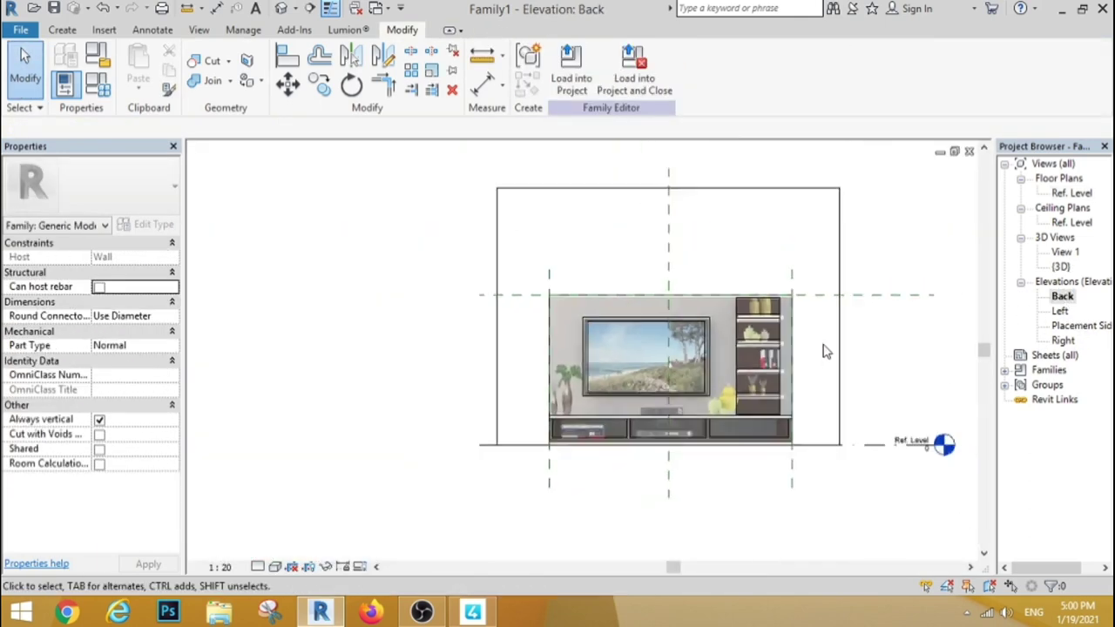
{"action": "scroll", "coordinate": [784, 435], "scroll_direction": "up", "scroll_amount": 2}
{"action": "scroll", "coordinate": [676, 418], "scroll_direction": "up", "scroll_amount": 2}
{"action": "left_click", "coordinate": [635, 420]}
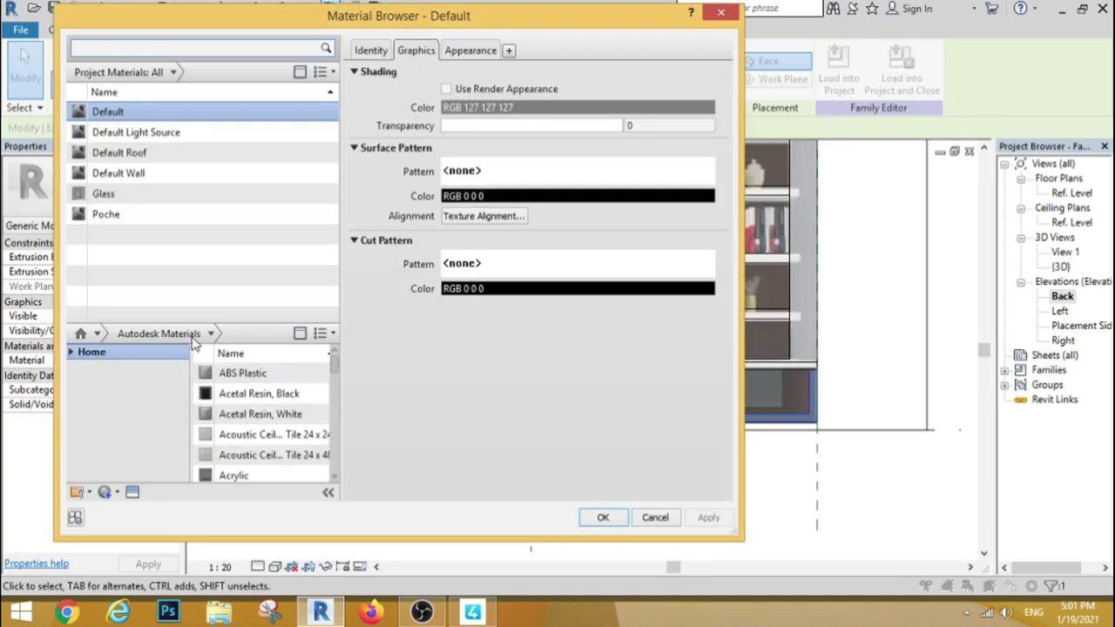
Add Plastic, Opaque Black from the Plastic library and apply it to the bottom cabinet.
{"action": "left_click", "coordinate": [211, 333]}
{"action": "left_click", "coordinate": [138, 529]}
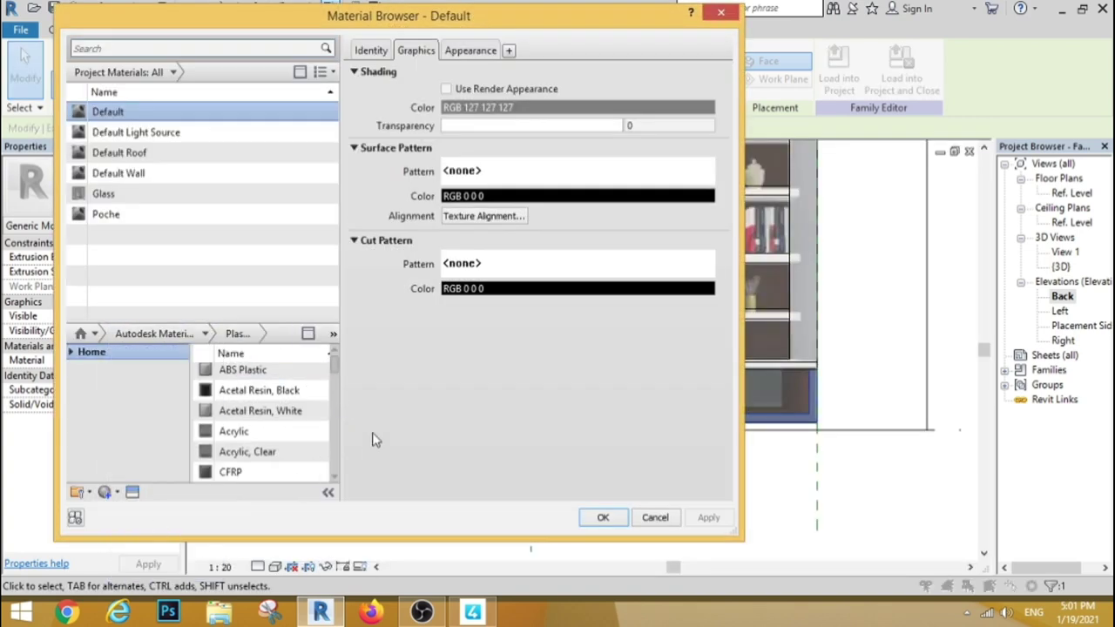
{"action": "left_click_drag", "start_coordinate": [334, 370], "coordinate": [326, 402]}
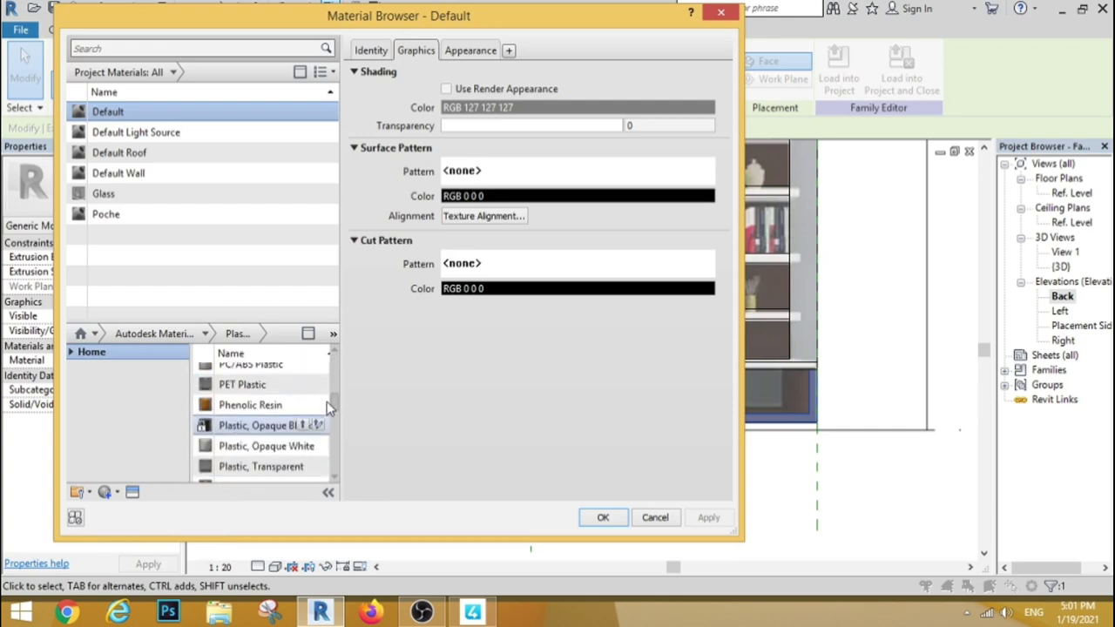
{"action": "left_click", "coordinate": [318, 425]}
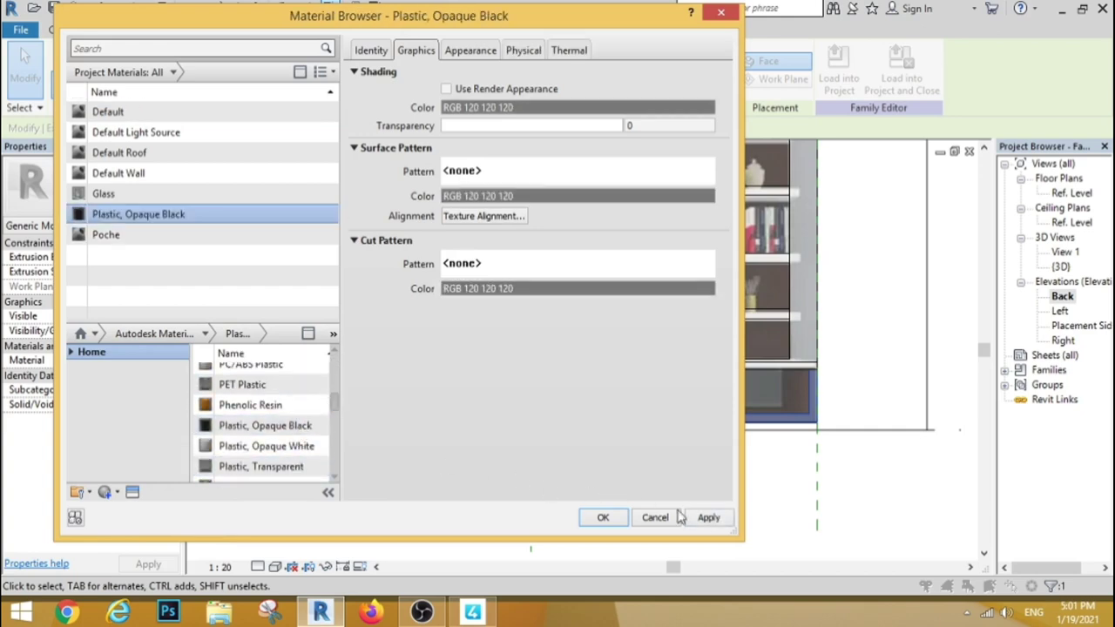
{"action": "left_click", "coordinate": [607, 516]}
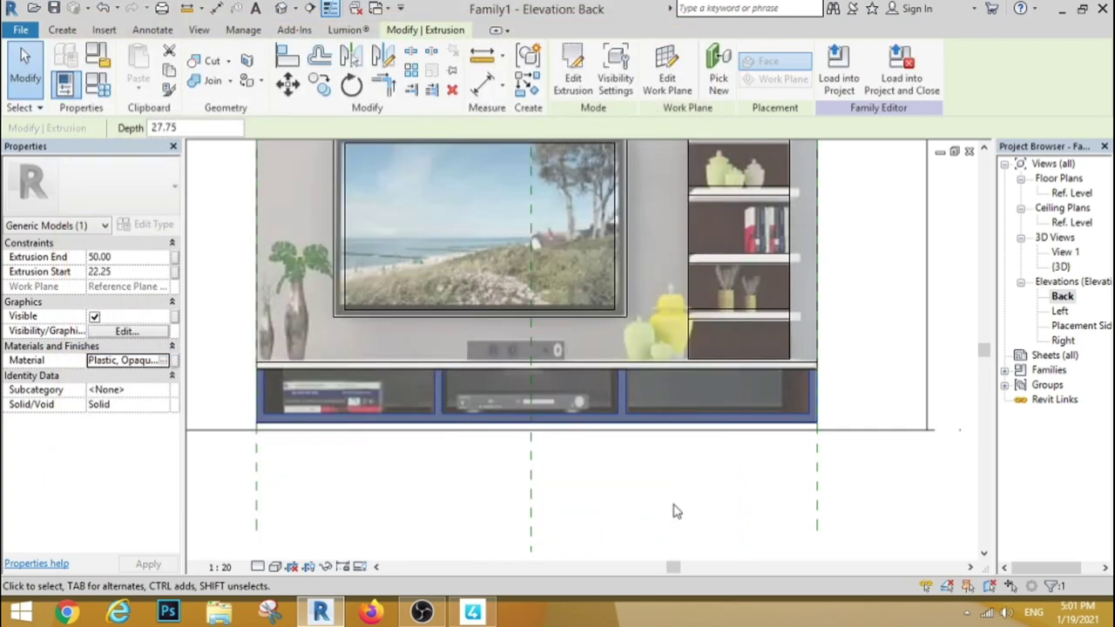
{"action": "left_click", "coordinate": [677, 511]}
Select the shelf column extrusion and confirm its material in the Material Browser.
{"action": "scroll", "coordinate": [677, 511], "scroll_direction": "down", "scroll_amount": 1}
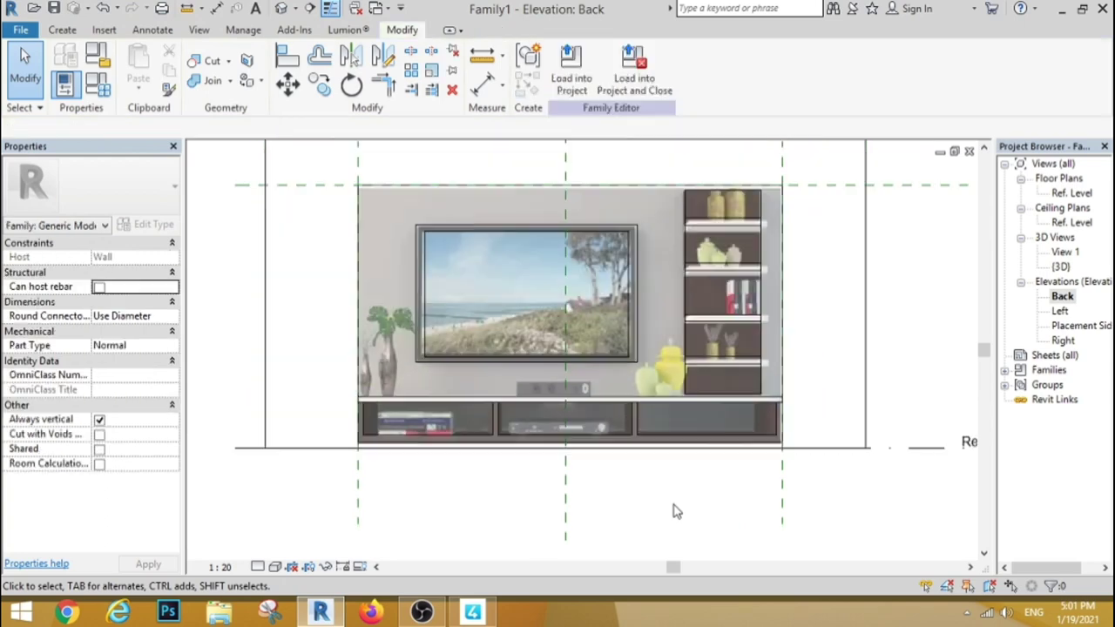
{"action": "left_click", "coordinate": [702, 199]}
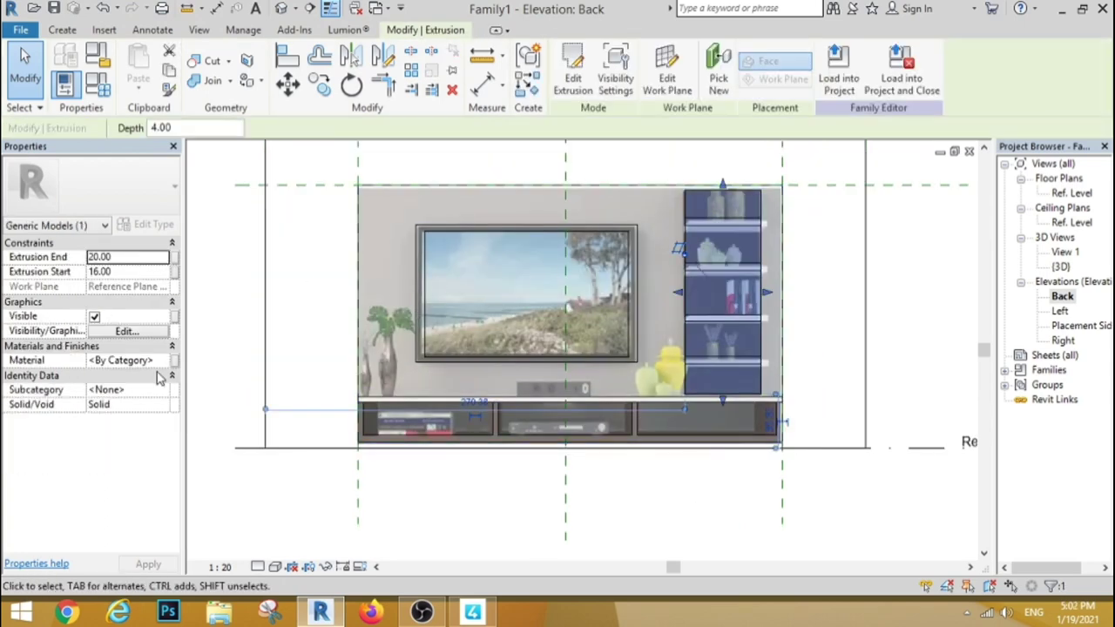
{"action": "left_click", "coordinate": [164, 363]}
{"action": "left_click", "coordinate": [161, 360]}
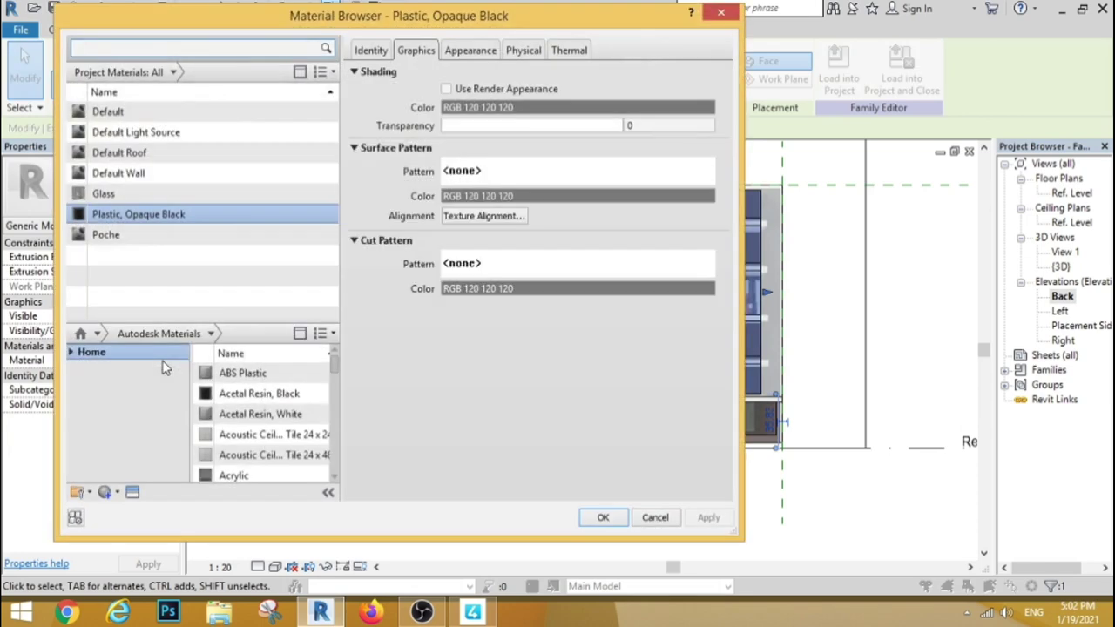
{"action": "left_click", "coordinate": [600, 516]}
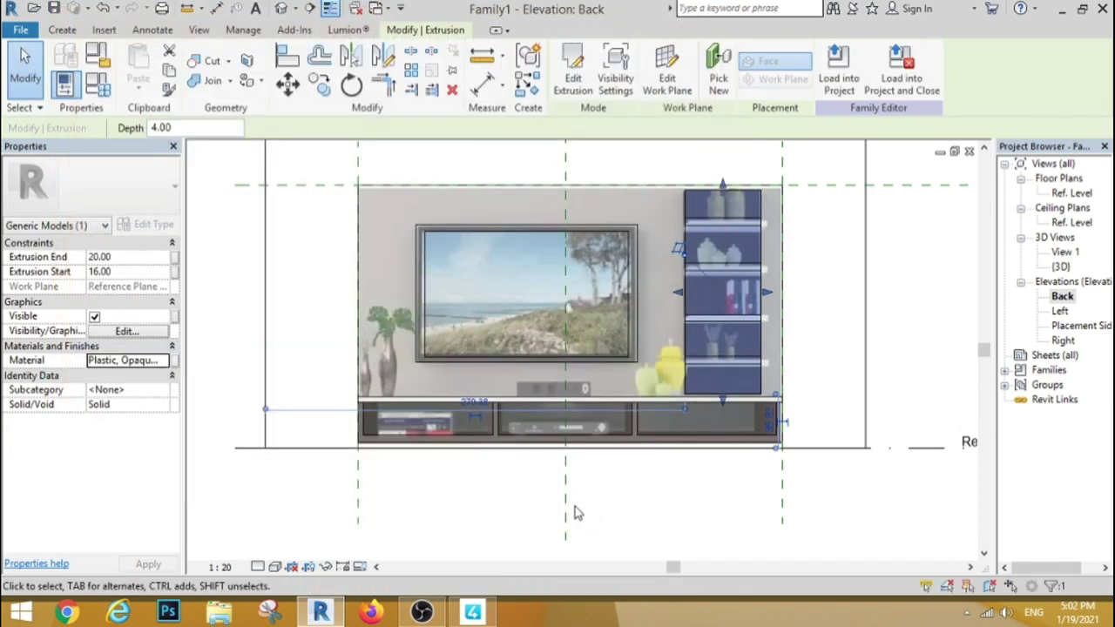
{"action": "left_click", "coordinate": [660, 497]}
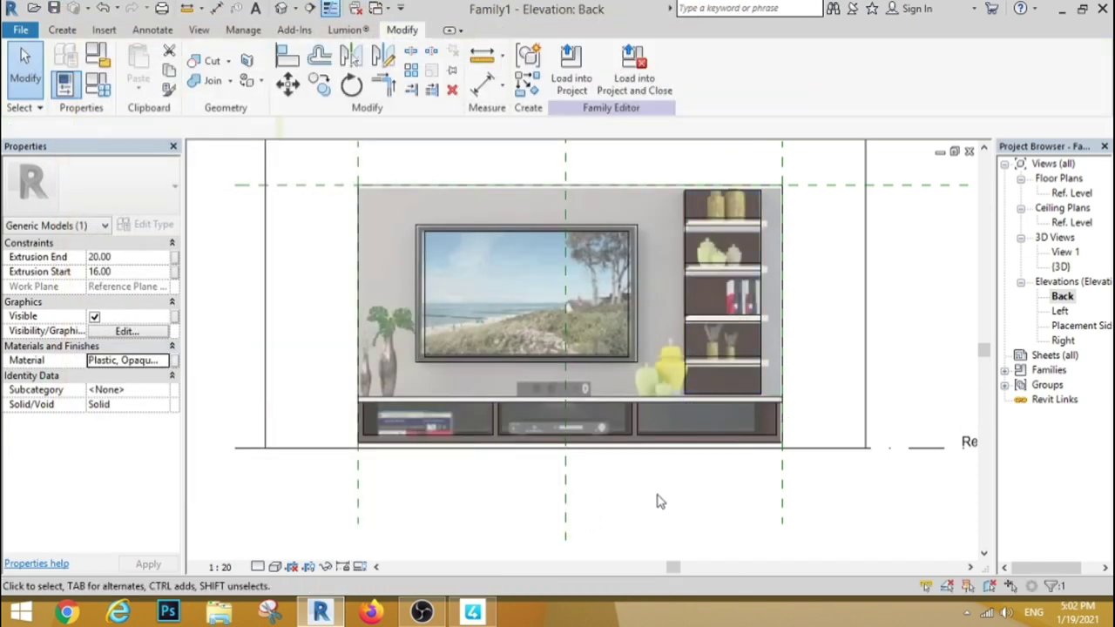
Add Plastic, Opaque White from the Plastic library and apply it to the back panel.
{"action": "left_click", "coordinate": [391, 189]}
{"action": "left_click", "coordinate": [261, 267]}
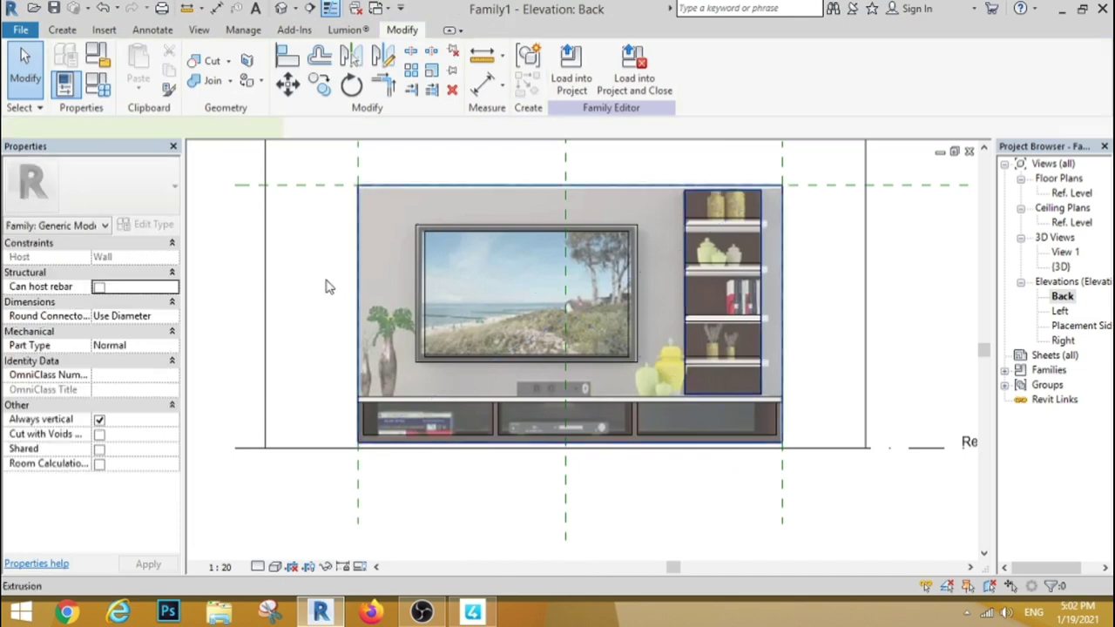
{"action": "left_click", "coordinate": [358, 287]}
{"action": "left_click", "coordinate": [172, 360]}
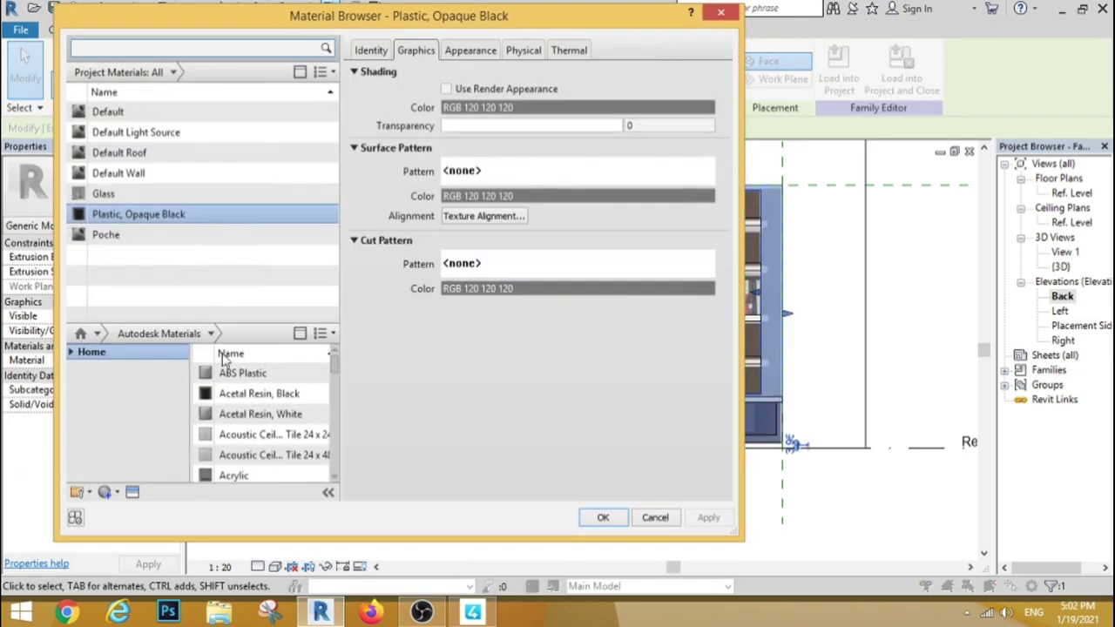
{"action": "left_click", "coordinate": [211, 334]}
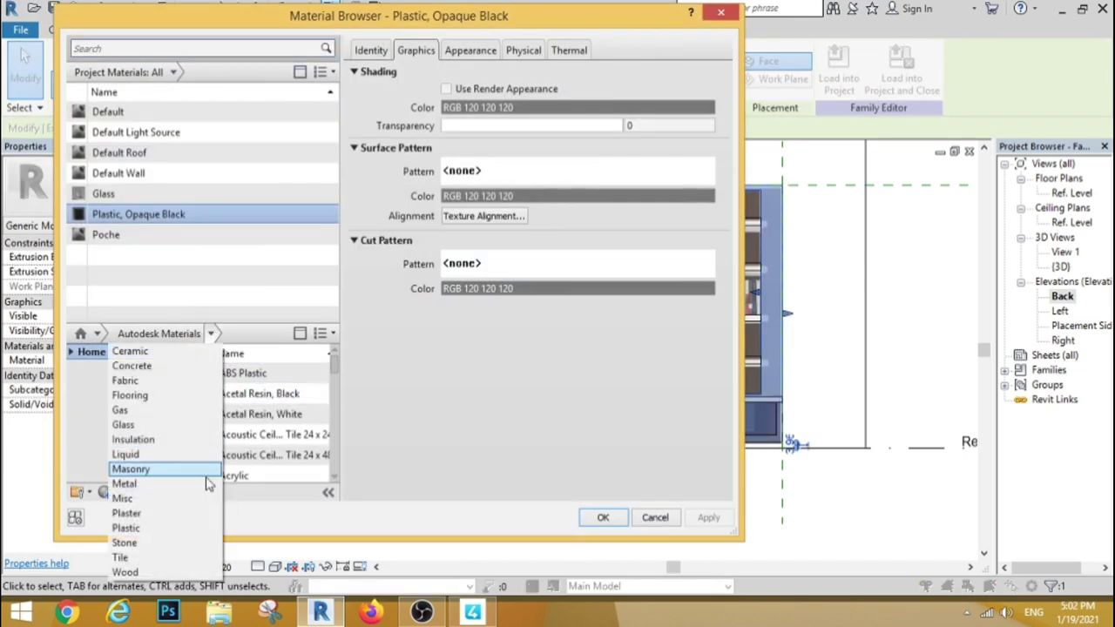
{"action": "left_click", "coordinate": [131, 527]}
{"action": "left_click_drag", "start_coordinate": [333, 373], "coordinate": [334, 406]}
{"action": "left_click", "coordinate": [303, 431]}
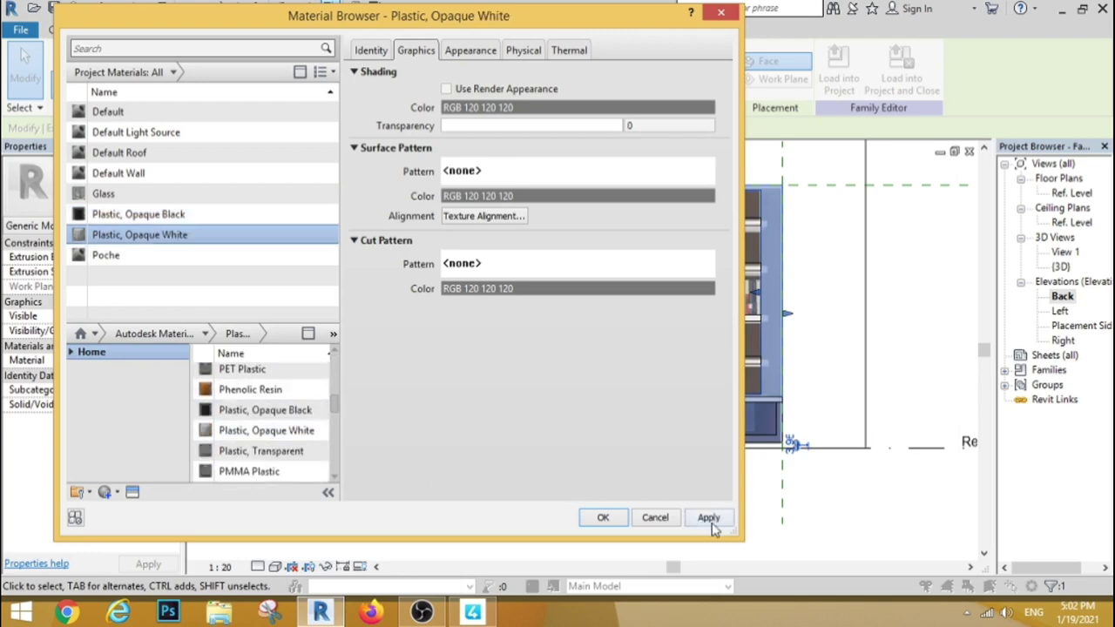
{"action": "left_click", "coordinate": [600, 517]}
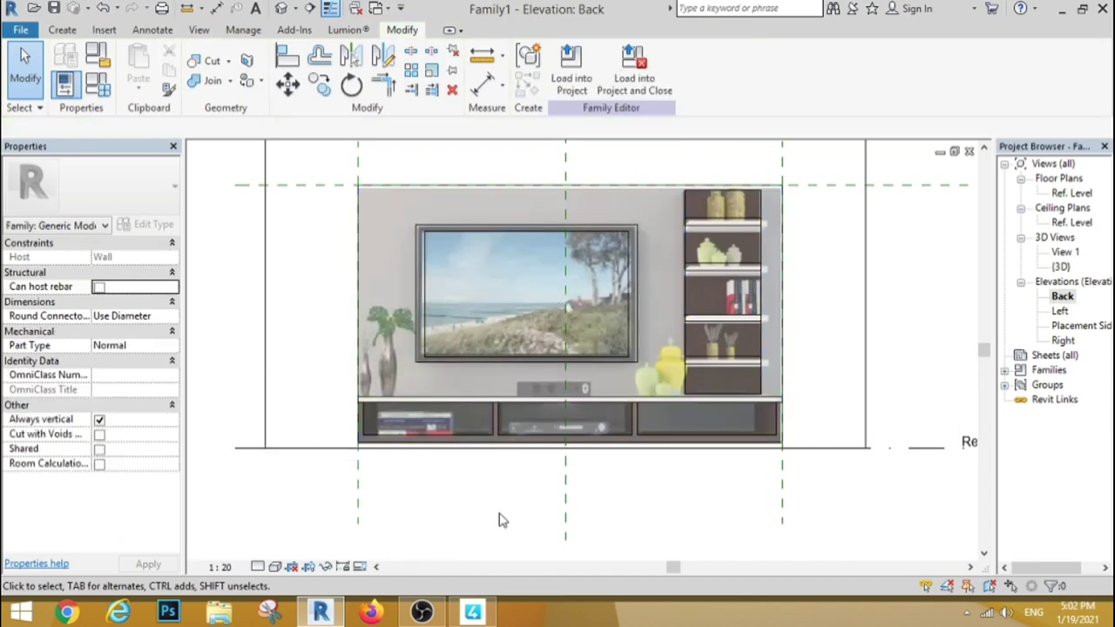
Give the TV frame extrusion the Plastic, Opaque Black material.
{"action": "left_click", "coordinate": [501, 451]}
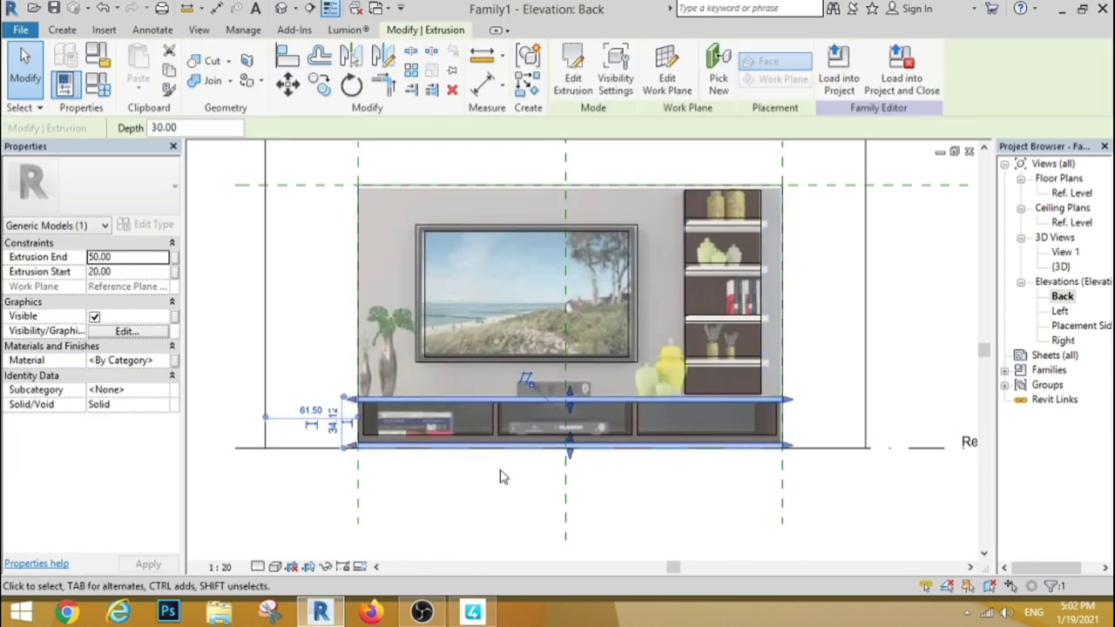
{"action": "left_click", "coordinate": [501, 478]}
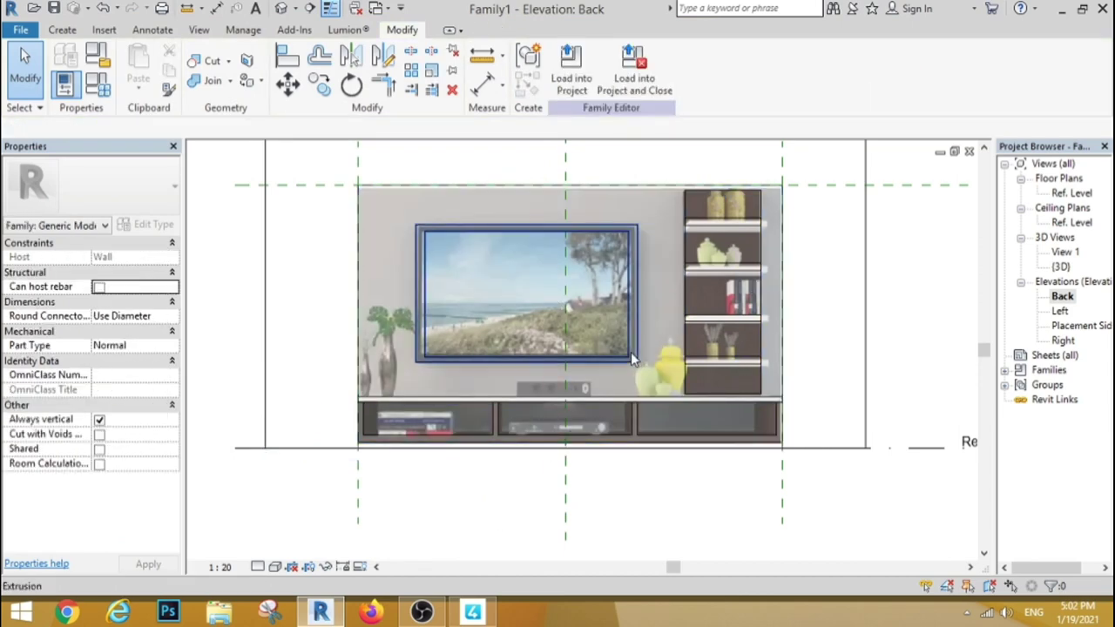
{"action": "left_click", "coordinate": [361, 310]}
{"action": "left_click", "coordinate": [161, 366]}
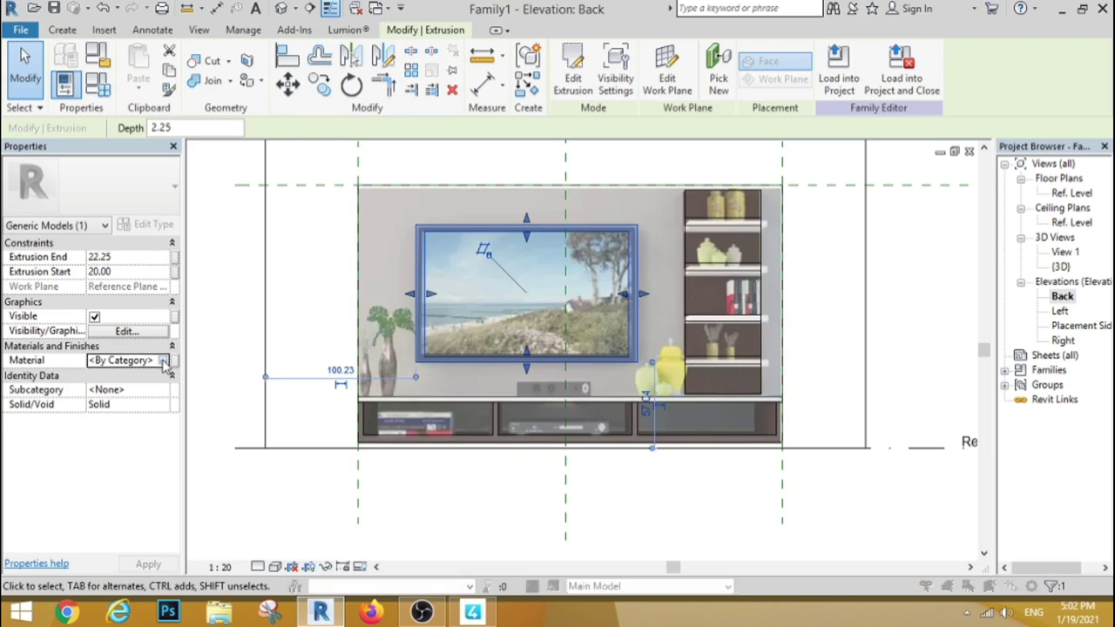
{"action": "left_click", "coordinate": [171, 361]}
{"action": "left_click", "coordinate": [148, 216]}
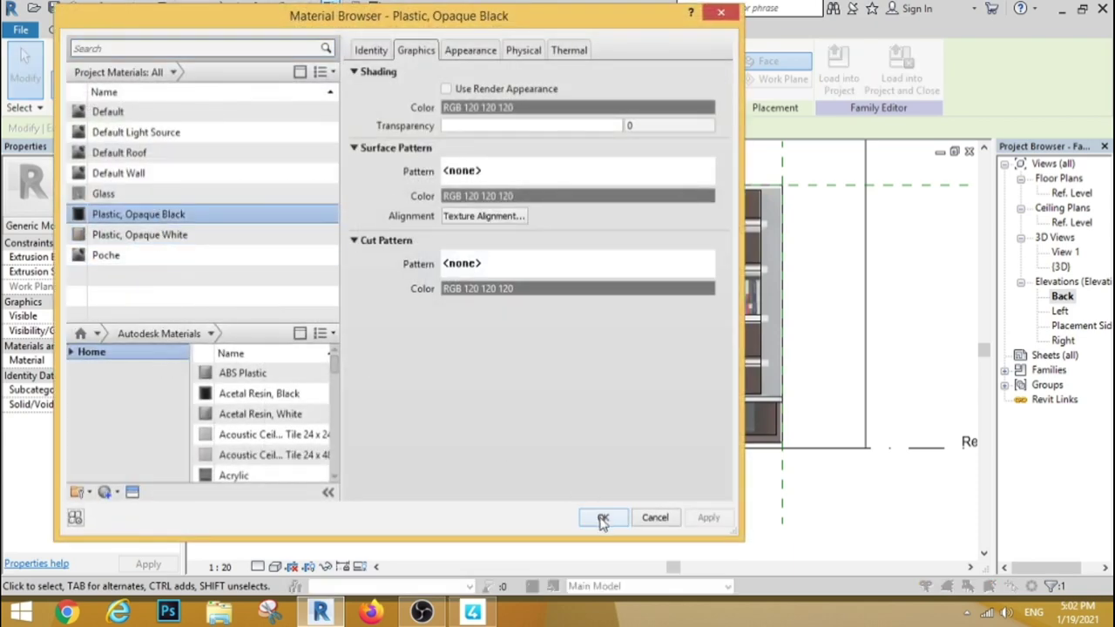
{"action": "left_click", "coordinate": [602, 517]}
{"action": "left_click", "coordinate": [523, 517]}
Give the side shelves extrusion the Plastic, Opaque White material.
{"action": "left_click", "coordinate": [697, 316]}
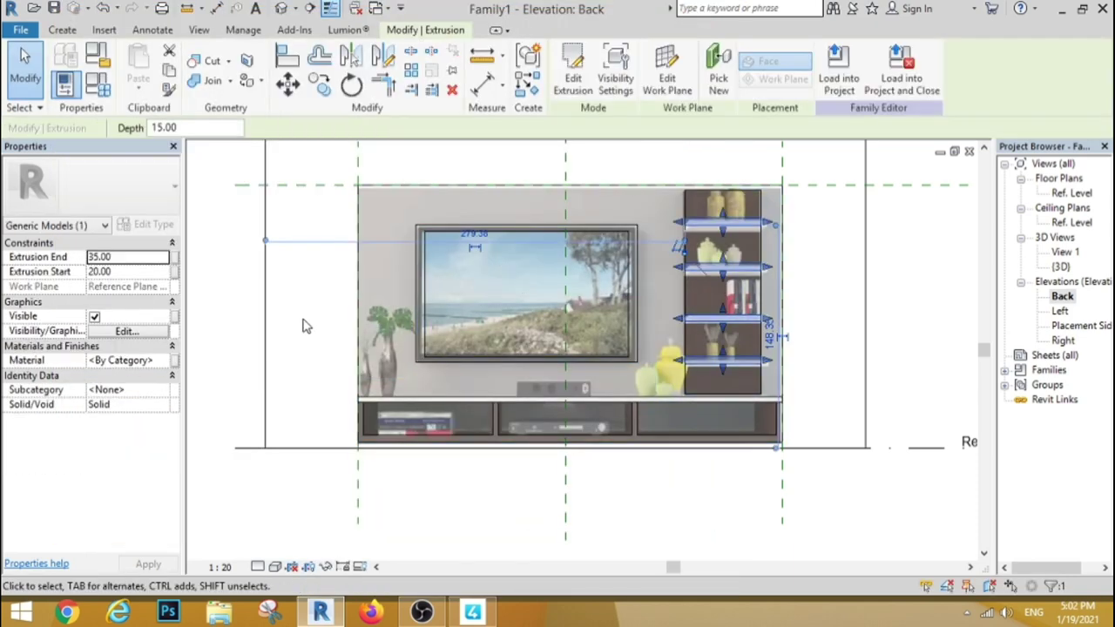
{"action": "left_click", "coordinate": [161, 360]}
{"action": "left_click", "coordinate": [171, 361]}
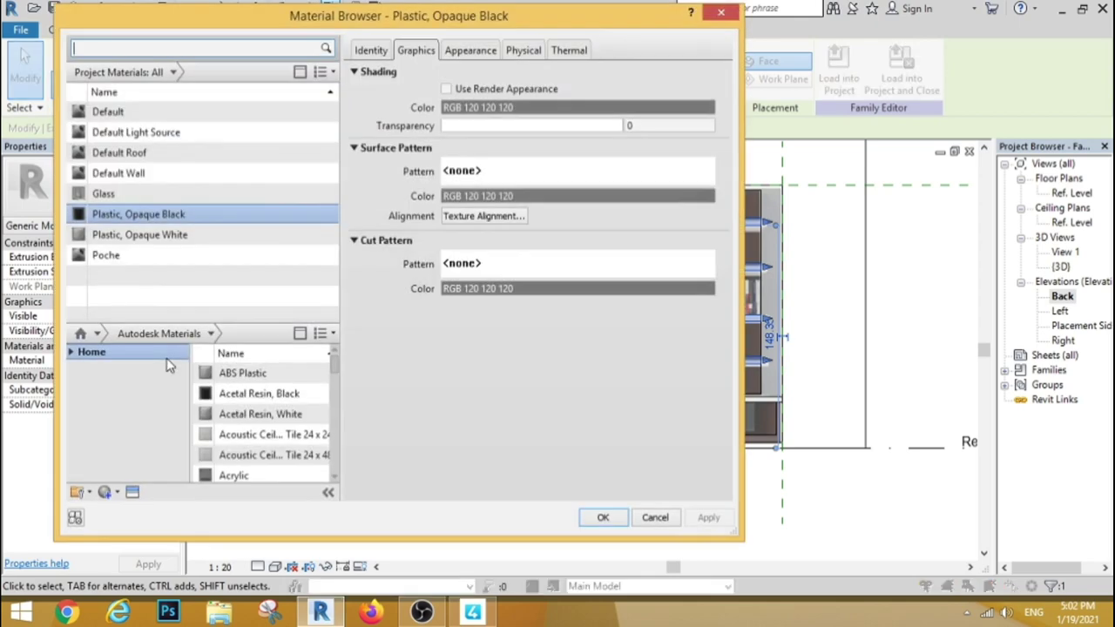
{"action": "left_click", "coordinate": [140, 235]}
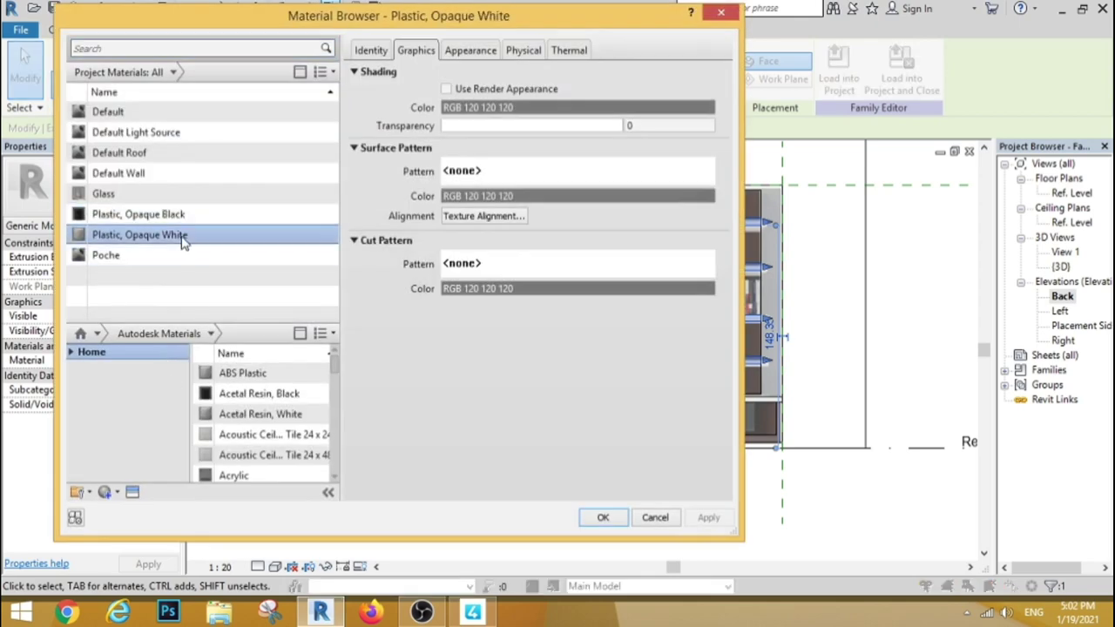
{"action": "left_click", "coordinate": [602, 518]}
{"action": "left_click", "coordinate": [621, 518]}
In the 3D view, make the lower shelf extrusion (20 to 50 cm) Plastic, Opaque White.
{"action": "left_click", "coordinate": [287, 9]}
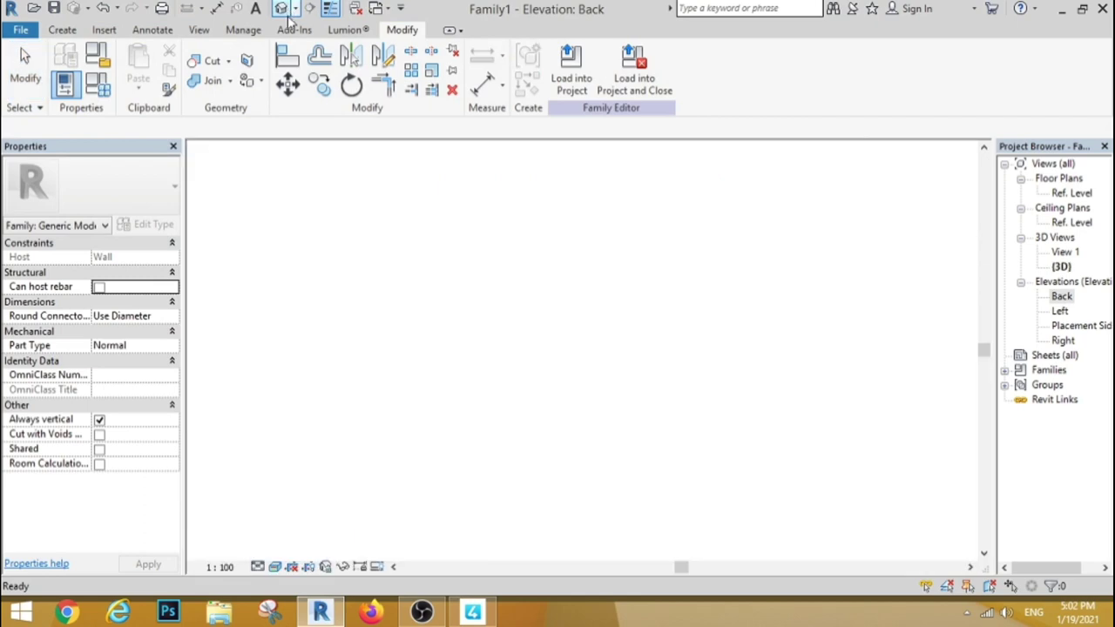
{"action": "scroll", "coordinate": [475, 470], "scroll_direction": "up", "scroll_amount": 4}
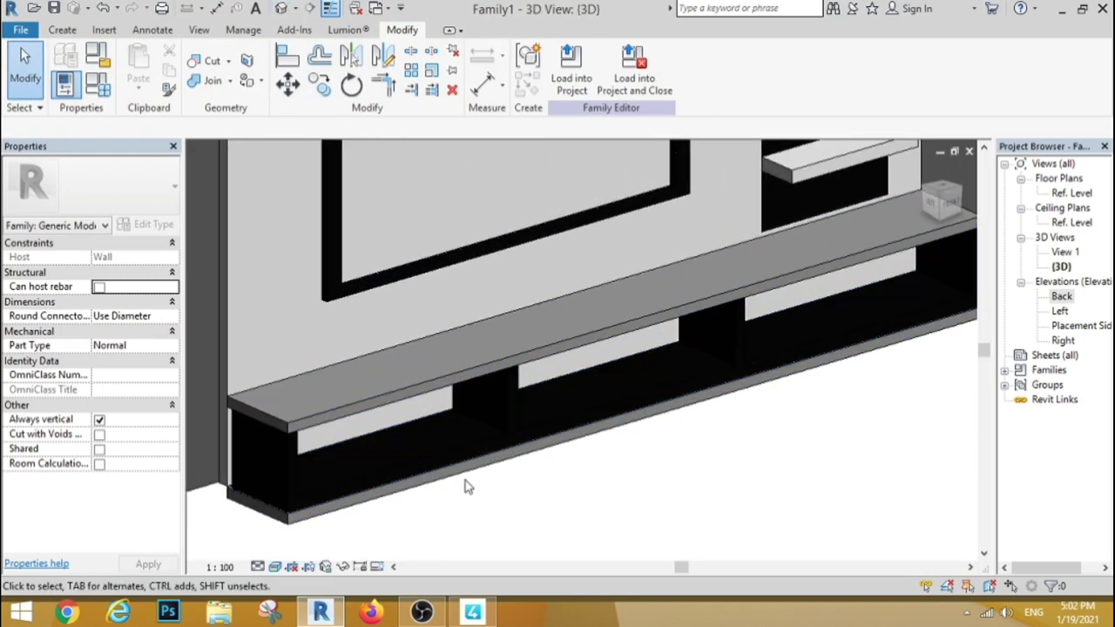
{"action": "scroll", "coordinate": [435, 462], "scroll_direction": "down", "scroll_amount": 2}
{"action": "middle_click_drag", "start_coordinate": [398, 450], "coordinate": [394, 313]}
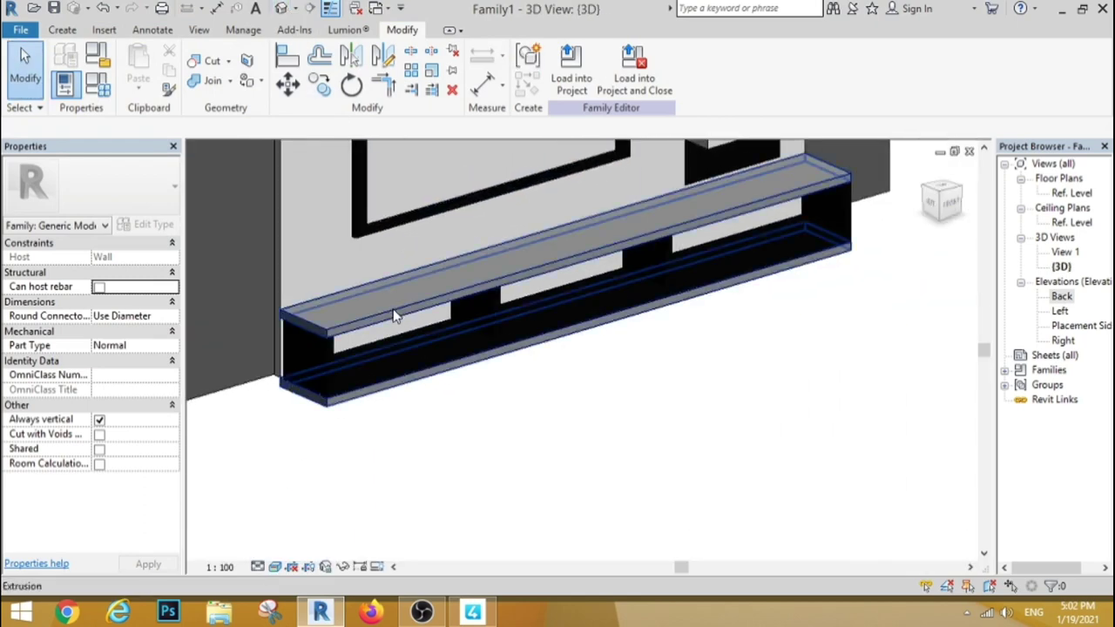
{"action": "left_click", "coordinate": [397, 315]}
{"action": "left_click", "coordinate": [166, 361]}
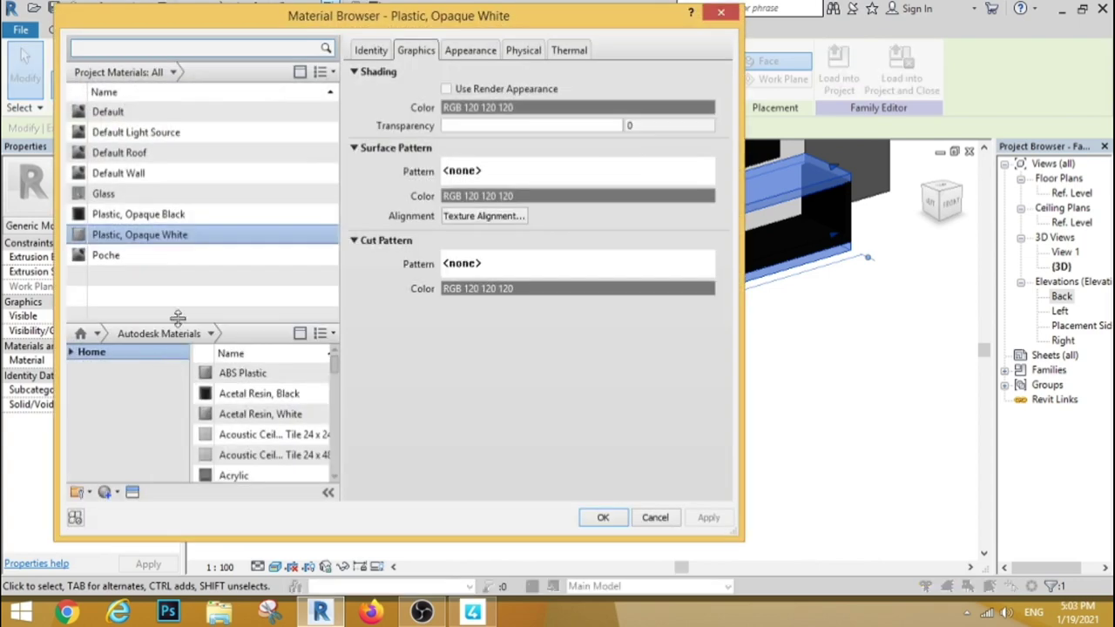
{"action": "left_click", "coordinate": [602, 519]}
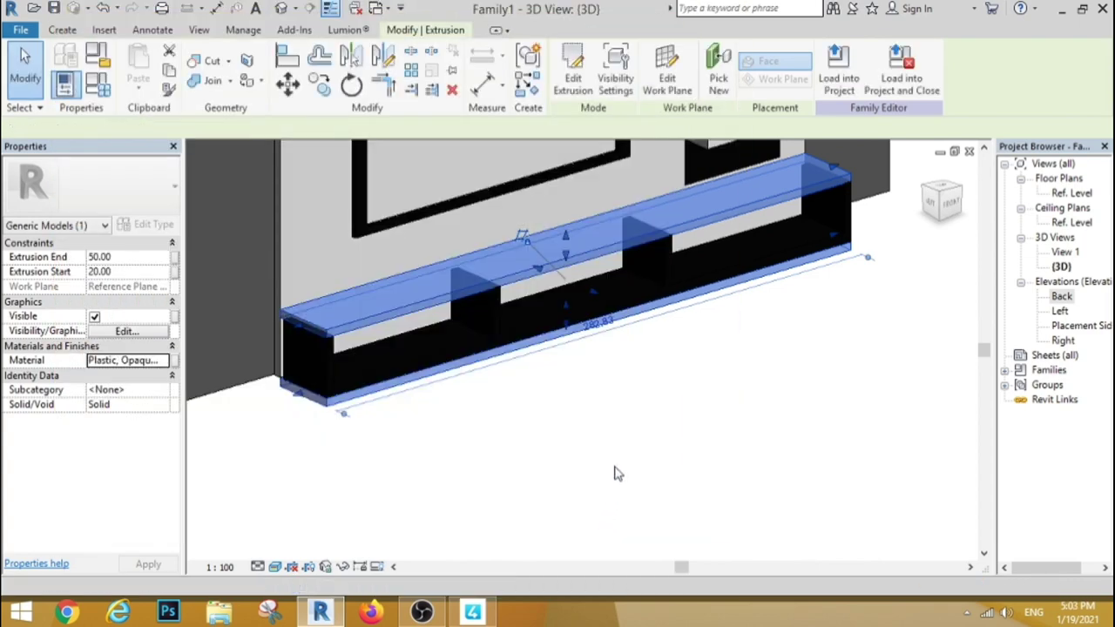
{"action": "left_click", "coordinate": [614, 473]}
{"action": "scroll", "coordinate": [610, 453], "scroll_direction": "down", "scroll_amount": 3}
{"action": "scroll", "coordinate": [582, 430], "scroll_direction": "up", "scroll_amount": 2}
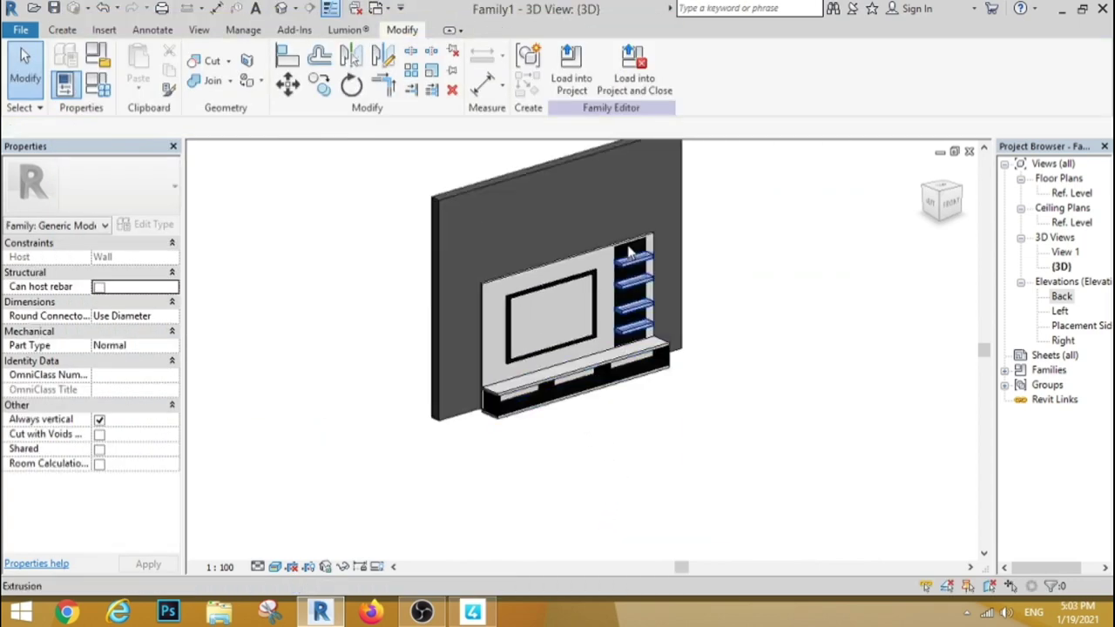
{"action": "scroll", "coordinate": [592, 297], "scroll_direction": "up", "scroll_amount": 2}
{"action": "scroll", "coordinate": [592, 297], "scroll_direction": "up", "scroll_amount": 2}
{"action": "scroll", "coordinate": [626, 220], "scroll_direction": "down", "scroll_amount": 2}
{"action": "scroll", "coordinate": [626, 220], "scroll_direction": "down", "scroll_amount": 2}
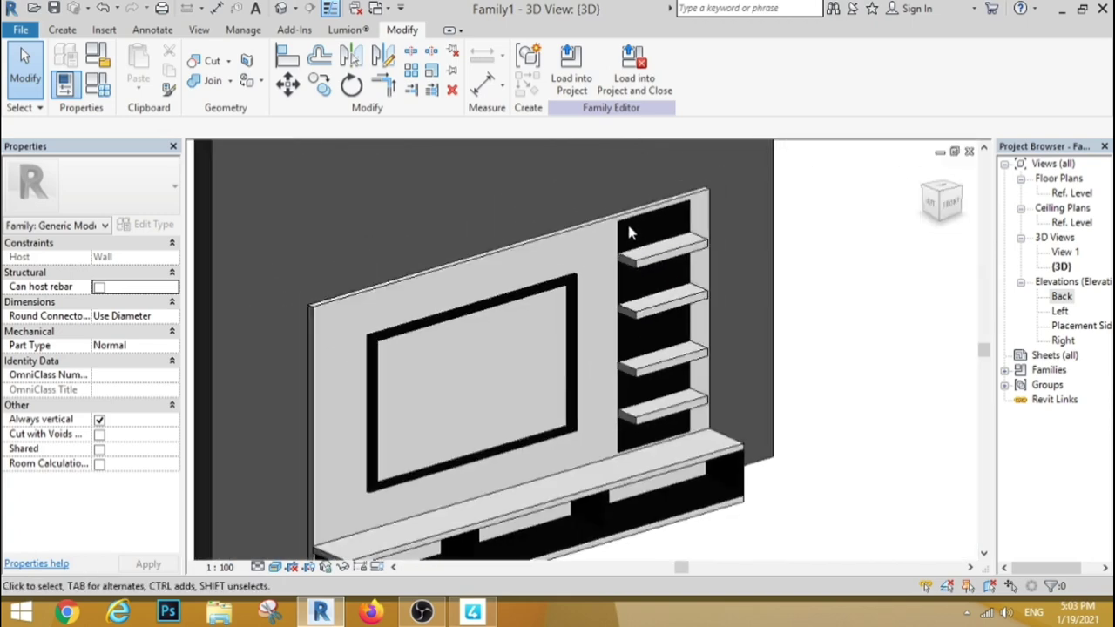
{"action": "scroll", "coordinate": [626, 220], "scroll_direction": "down", "scroll_amount": 1}
{"action": "scroll", "coordinate": [547, 410], "scroll_direction": "up", "scroll_amount": 2}
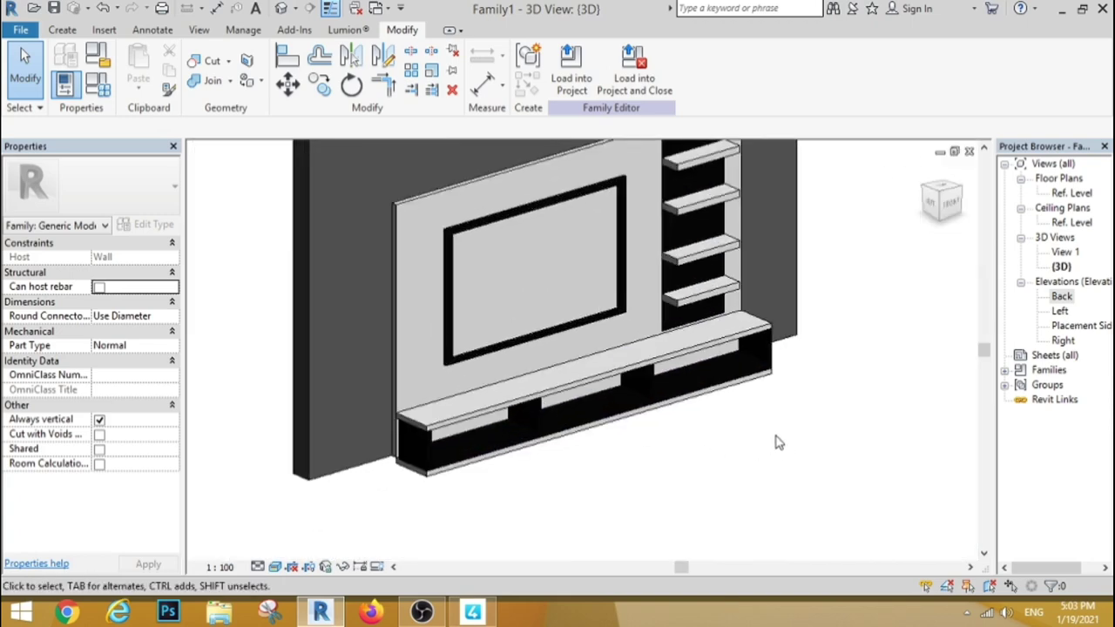
{"action": "mouse_move", "coordinate": [778, 442]}
{"action": "middle_mouse_down", "text": "shift"}
{"action": "mouse_move", "coordinate": [587, 435]}
{"action": "mouse_move", "coordinate": [736, 378]}
{"action": "mouse_move", "coordinate": [730, 429]}
{"action": "mouse_move", "coordinate": [691, 360]}
{"action": "middle_mouse_up", "text": "shift"}
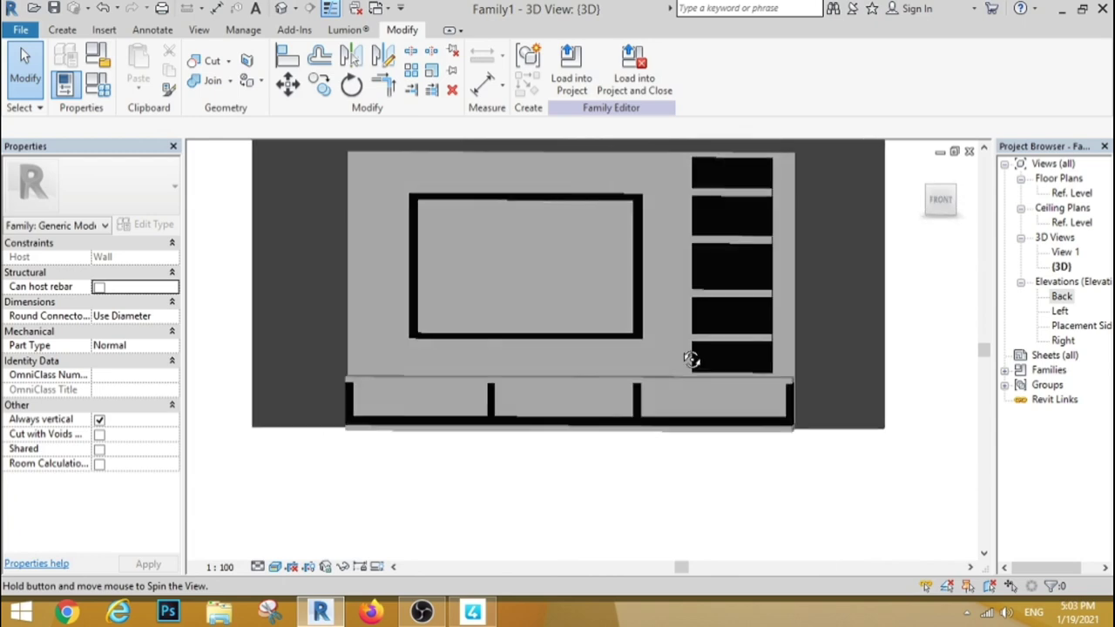
{"action": "left_click", "coordinate": [942, 202]}
{"action": "scroll", "coordinate": [566, 449], "scroll_direction": "up", "scroll_amount": 4}
{"action": "scroll", "coordinate": [550, 438], "scroll_direction": "up", "scroll_amount": 2}
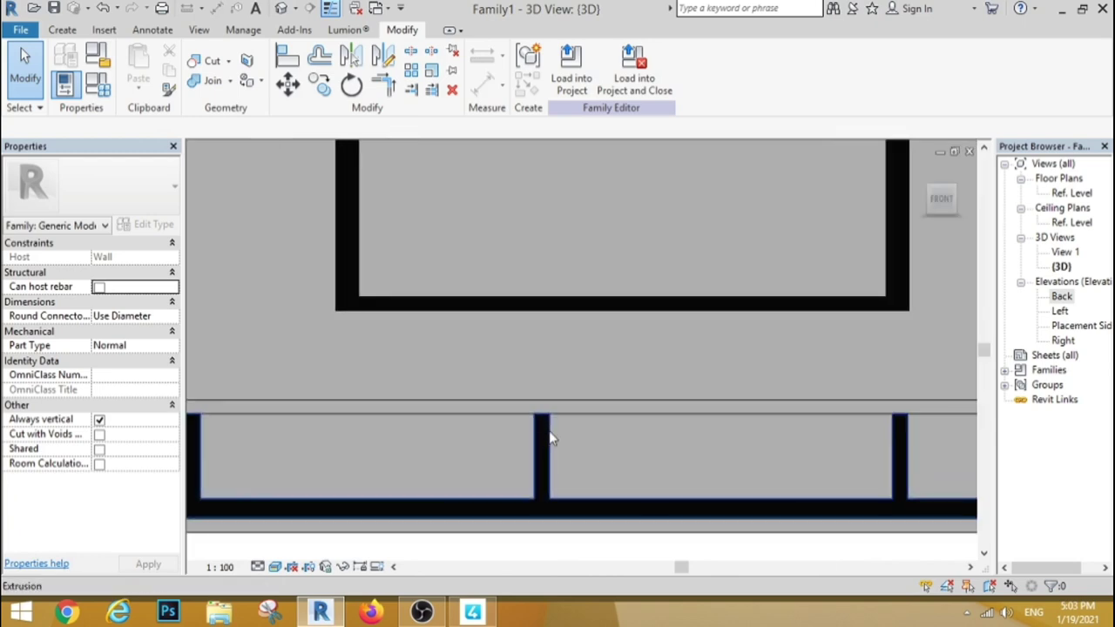
{"action": "scroll", "coordinate": [524, 339], "scroll_direction": "down", "scroll_amount": 2}
{"action": "scroll", "coordinate": [525, 340], "scroll_direction": "down", "scroll_amount": 2}
{"action": "scroll", "coordinate": [527, 348], "scroll_direction": "down", "scroll_amount": 3}
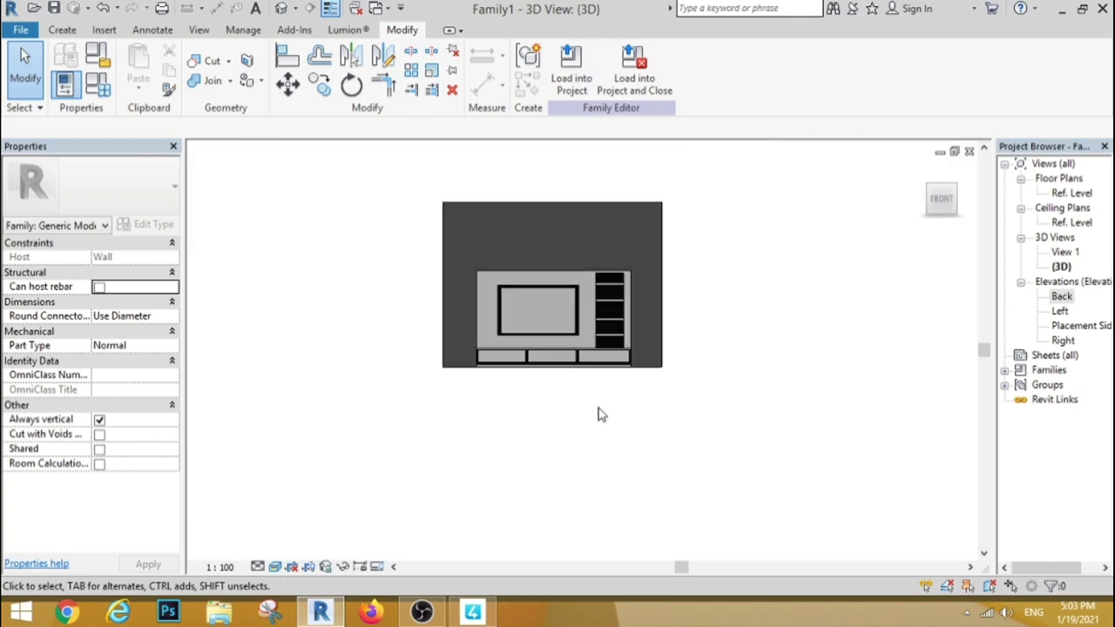
{"action": "middle_click_drag", "start_coordinate": [599, 414], "coordinate": [768, 473], "text": "shift"}
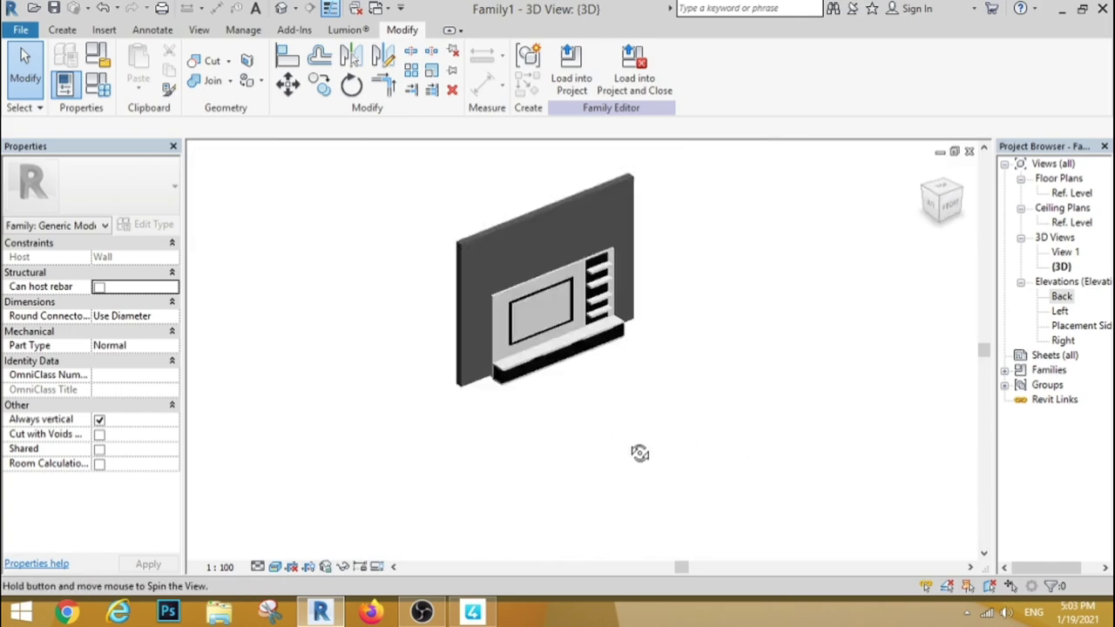
{"action": "scroll", "coordinate": [610, 349], "scroll_direction": "up", "scroll_amount": 3}
{"action": "scroll", "coordinate": [455, 440], "scroll_direction": "down", "scroll_amount": 2}
{"action": "scroll", "coordinate": [470, 421], "scroll_direction": "up", "scroll_amount": 3}
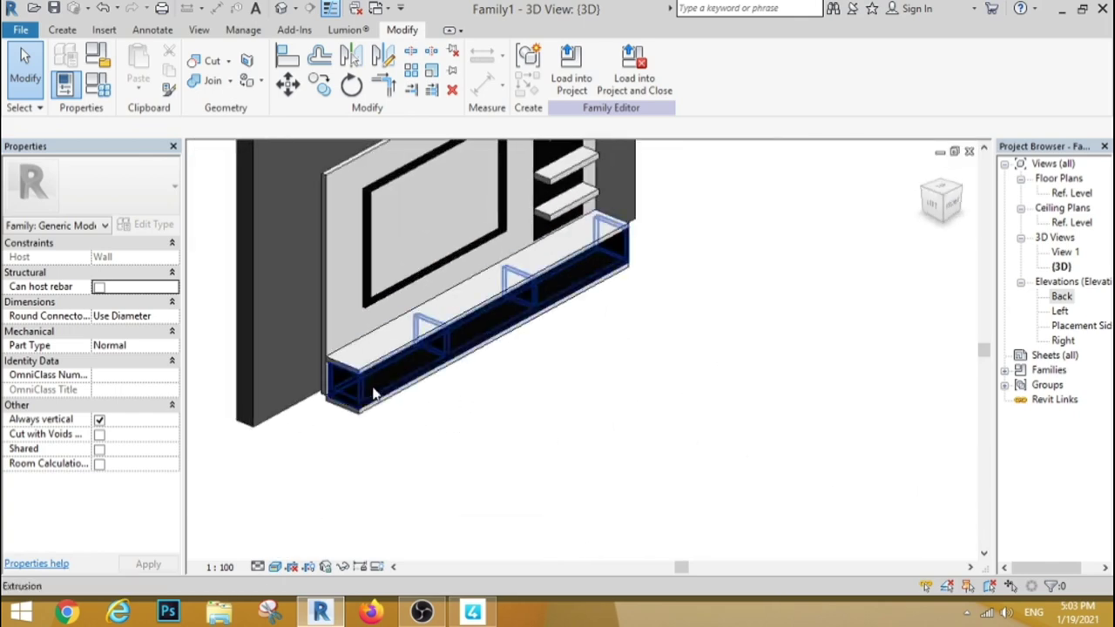
{"action": "scroll", "coordinate": [514, 415], "scroll_direction": "up", "scroll_amount": 2}
{"action": "scroll", "coordinate": [621, 415], "scroll_direction": "down", "scroll_amount": 3}
{"action": "scroll", "coordinate": [633, 421], "scroll_direction": "down", "scroll_amount": 3}
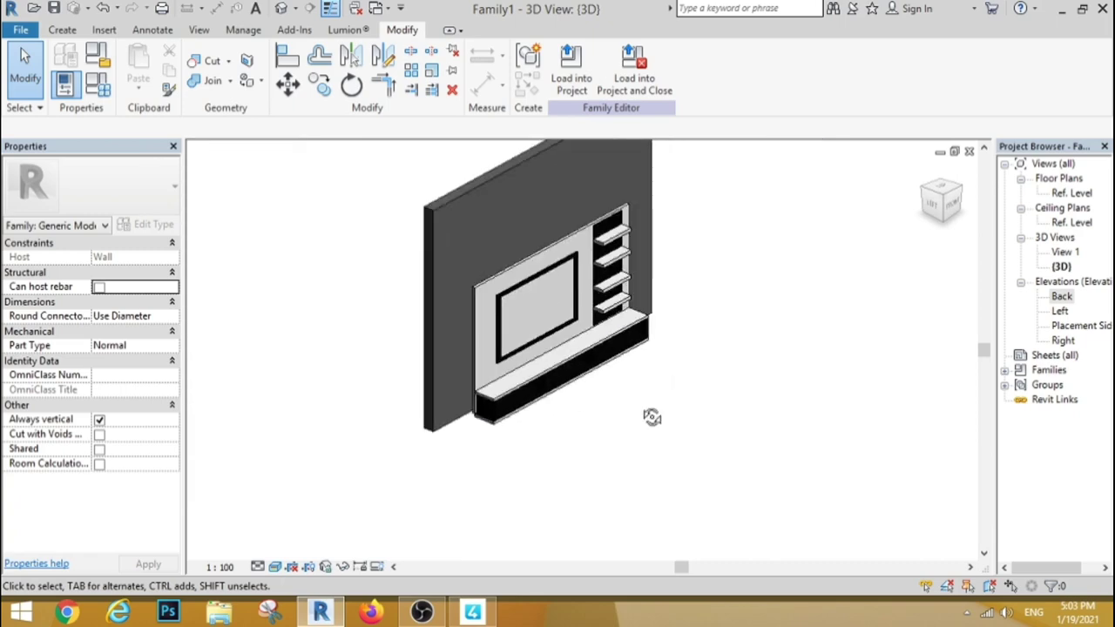